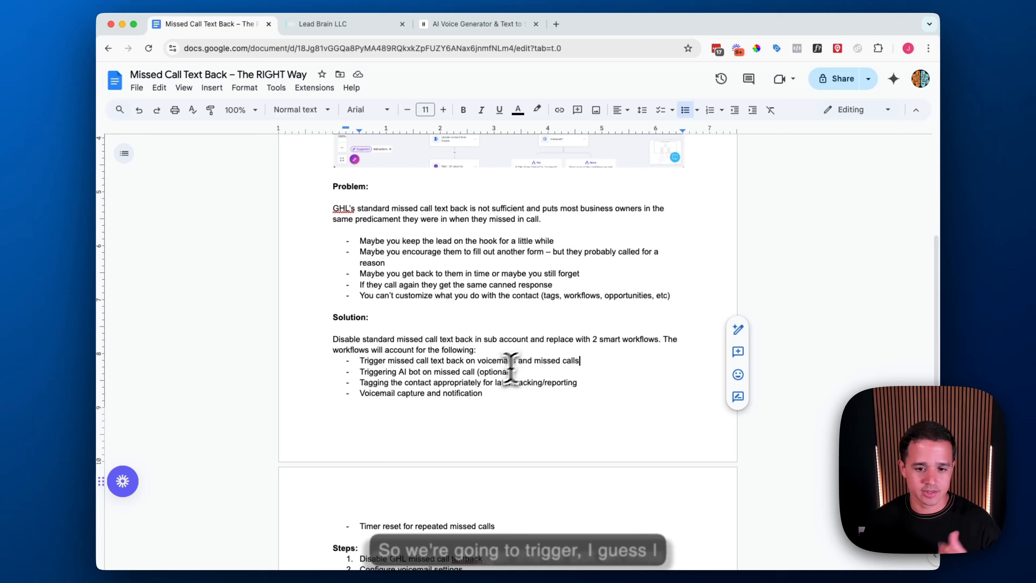
- Review the Solution and Steps sections of the missed call text back document
scroll(400, 368, down, 3)
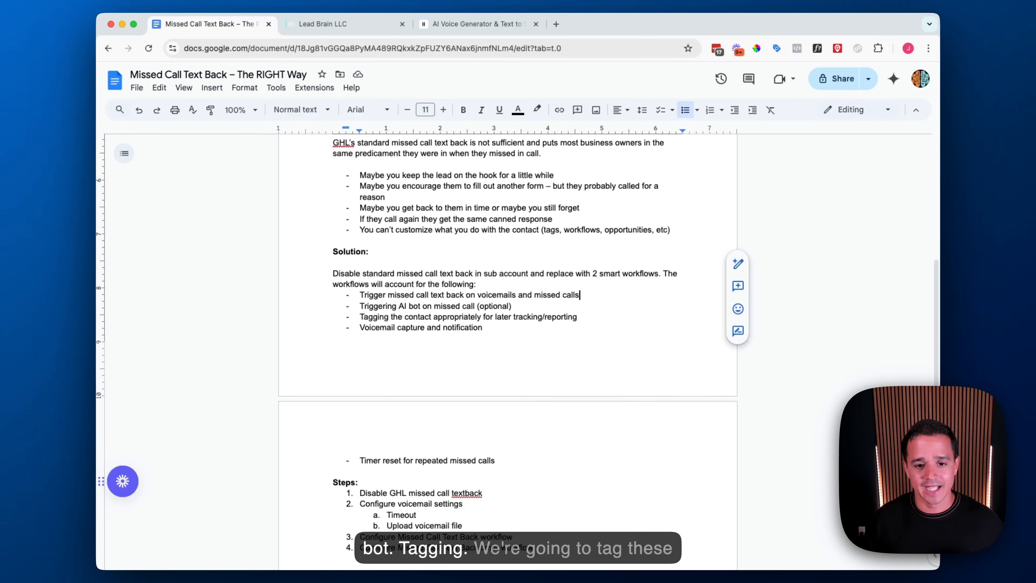
scroll(508, 351, down, 1)
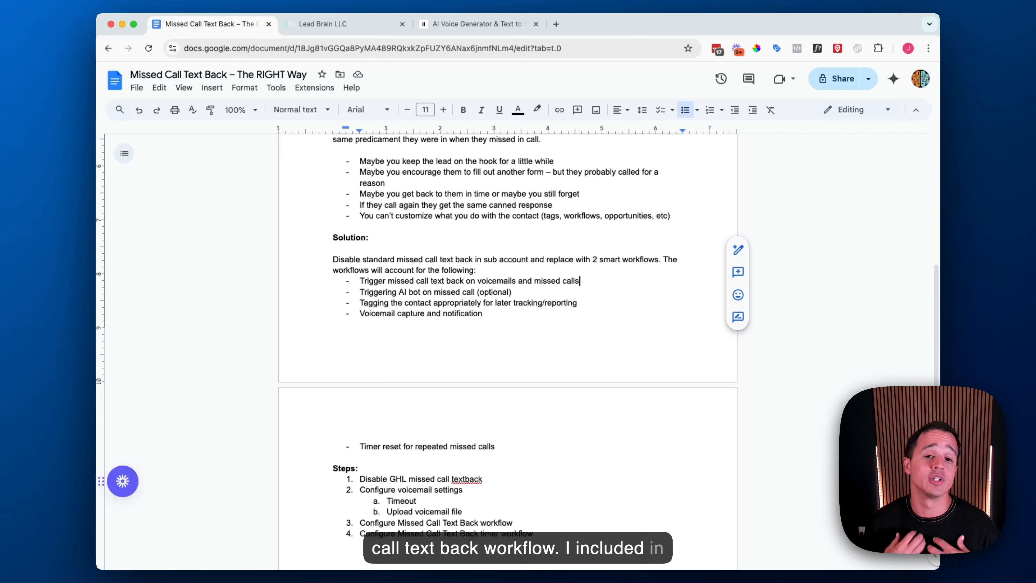
scroll(401, 367, down, 1)
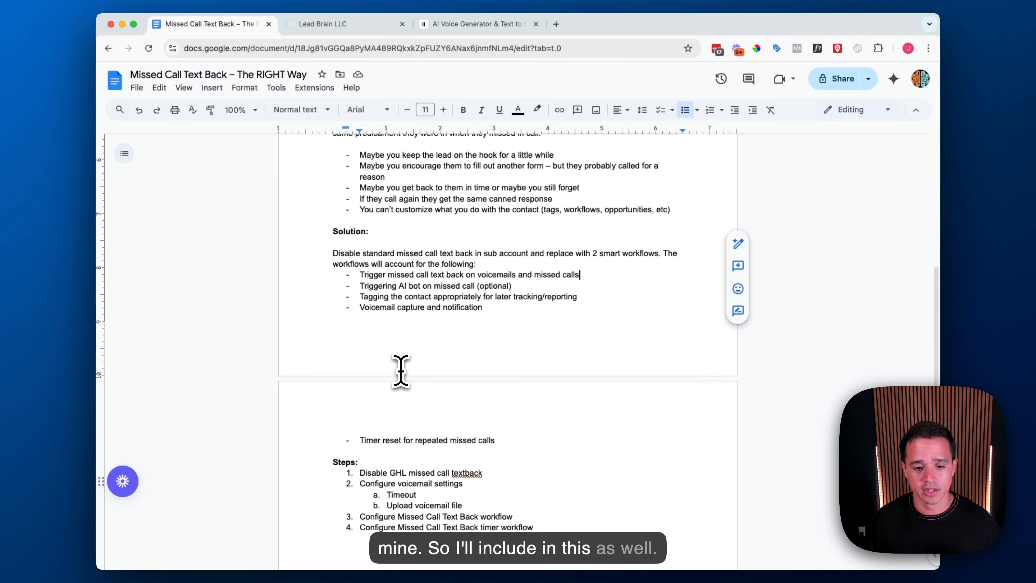
scroll(401, 368, down, 1)
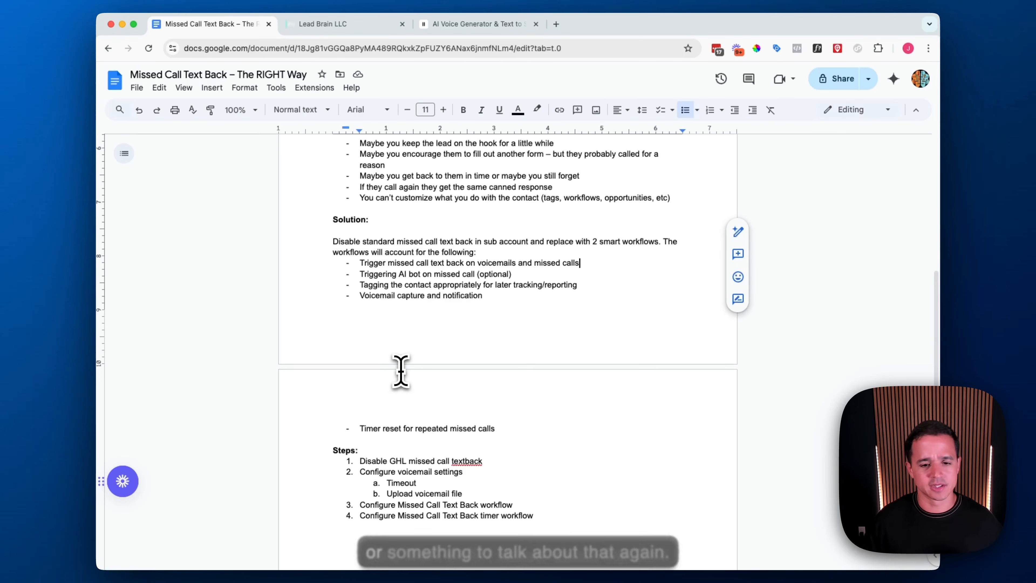
scroll(401, 370, down, 5)
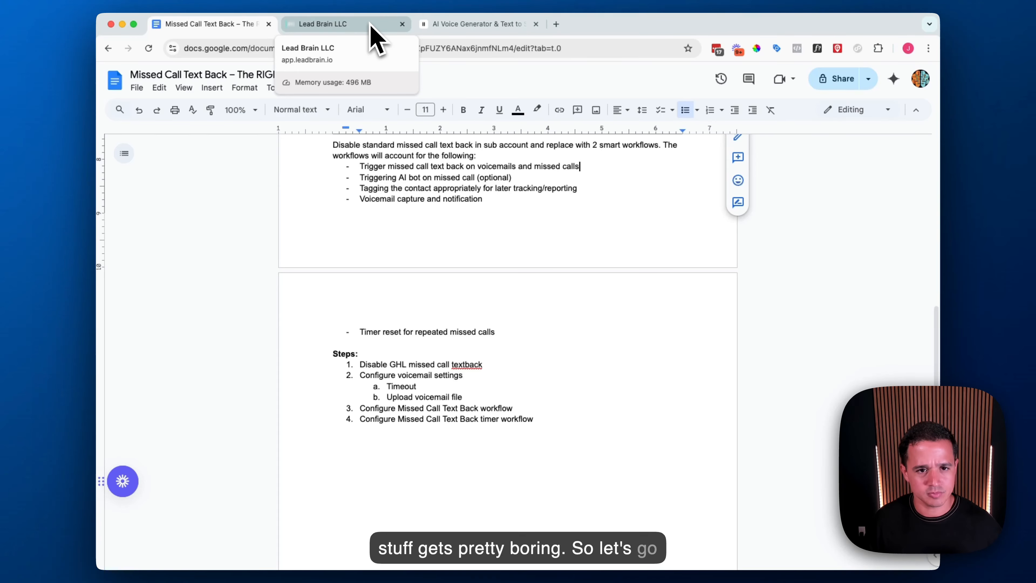
- Switch to Lead Brain and disable missed call text back in the sub-account's business profile settings
click(375, 39)
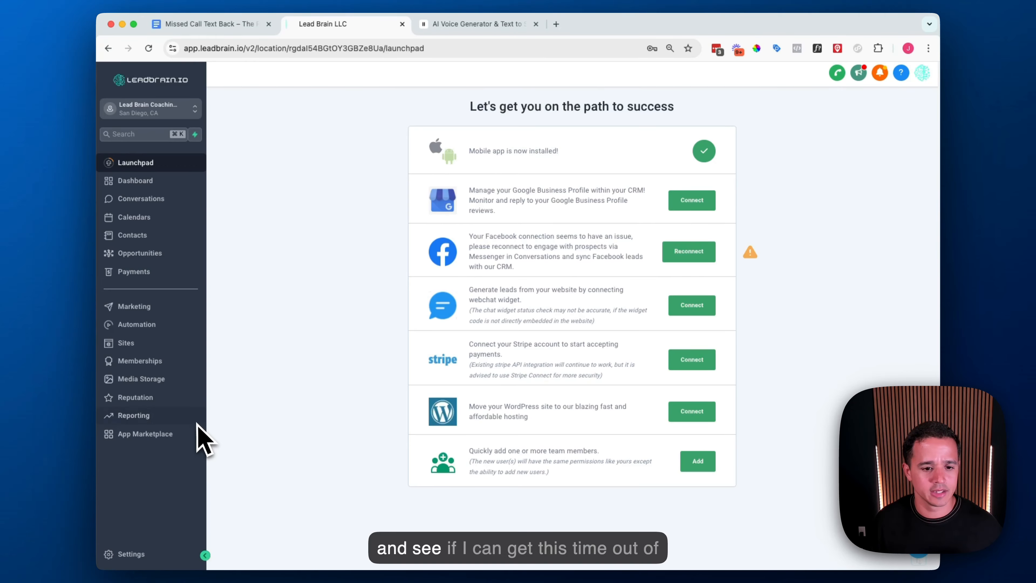
drag(197, 426, 295, 448)
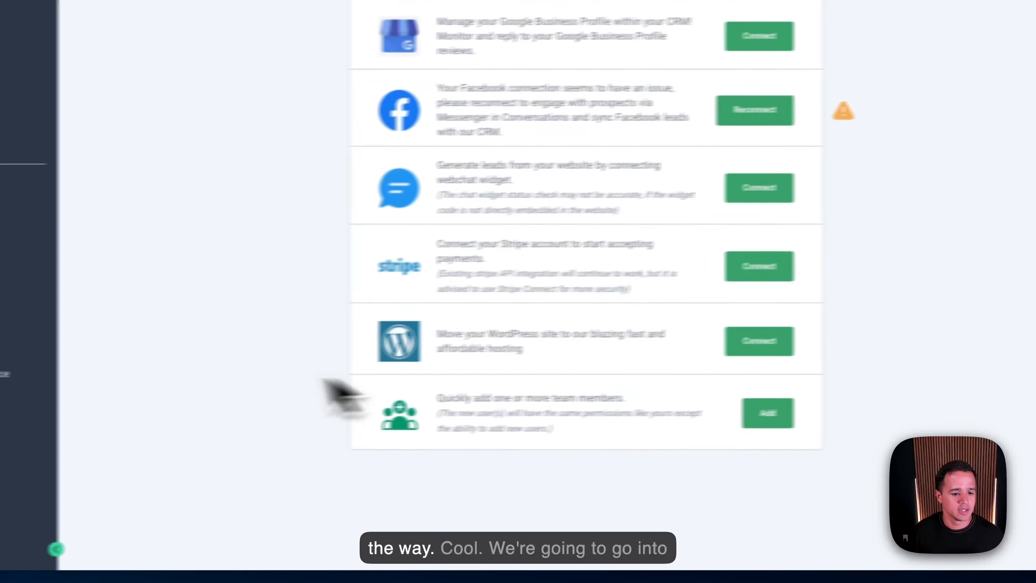
click(93, 546)
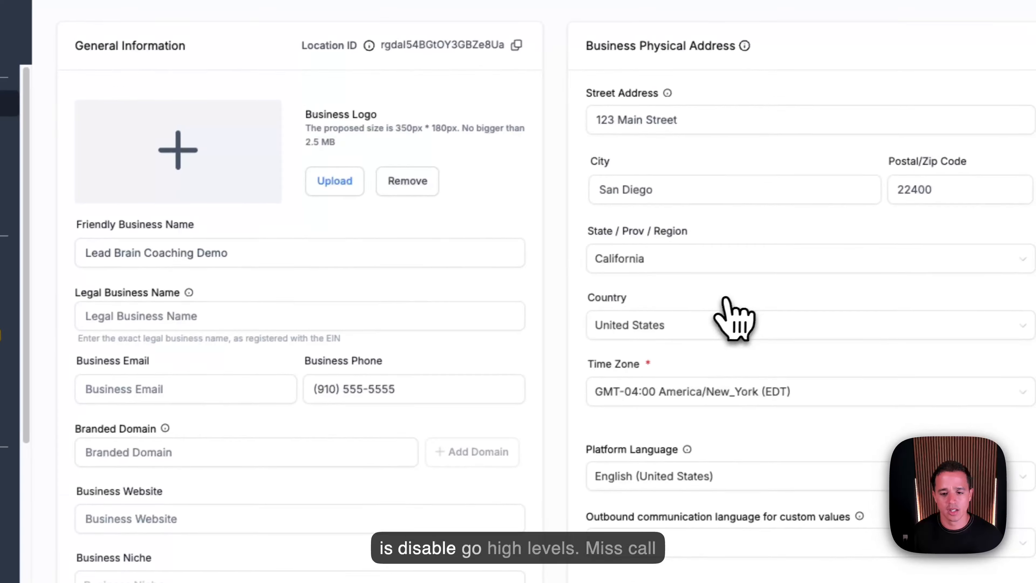
scroll(723, 321, down, 15)
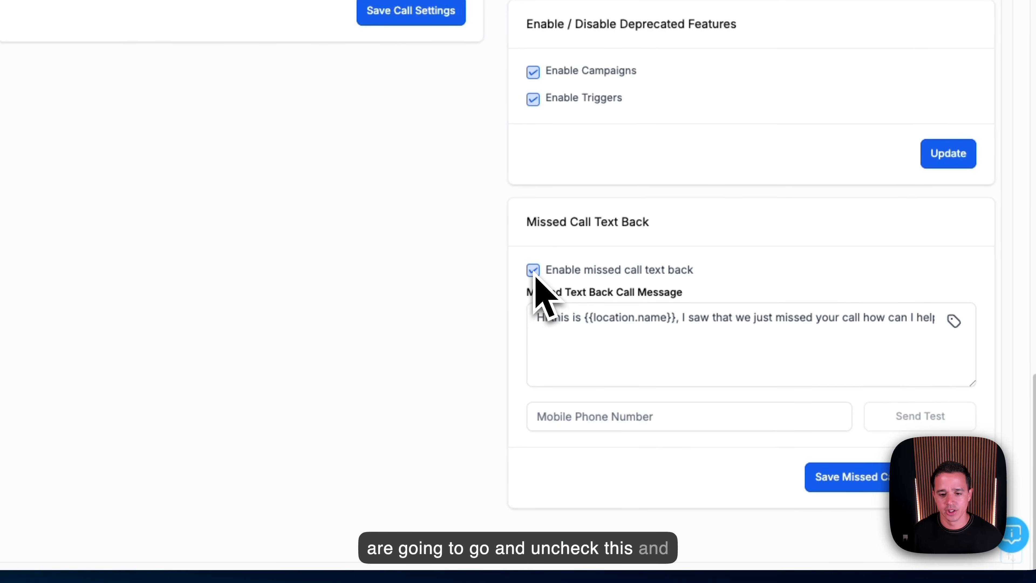
click(513, 270)
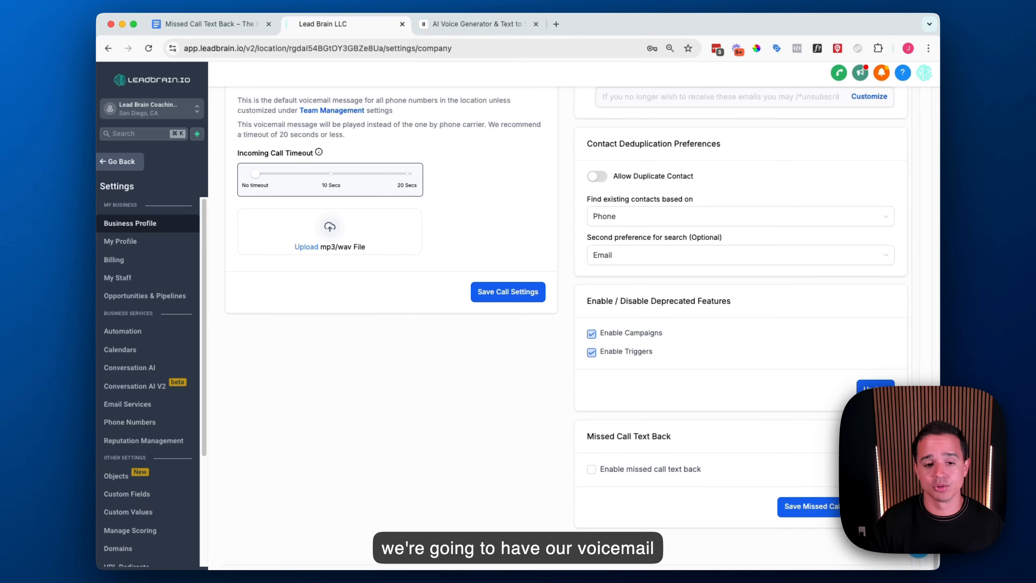
- Set the incoming call timeout in the business's Call & Voicemail Settings to 20 seconds
scroll(395, 282, up, 2)
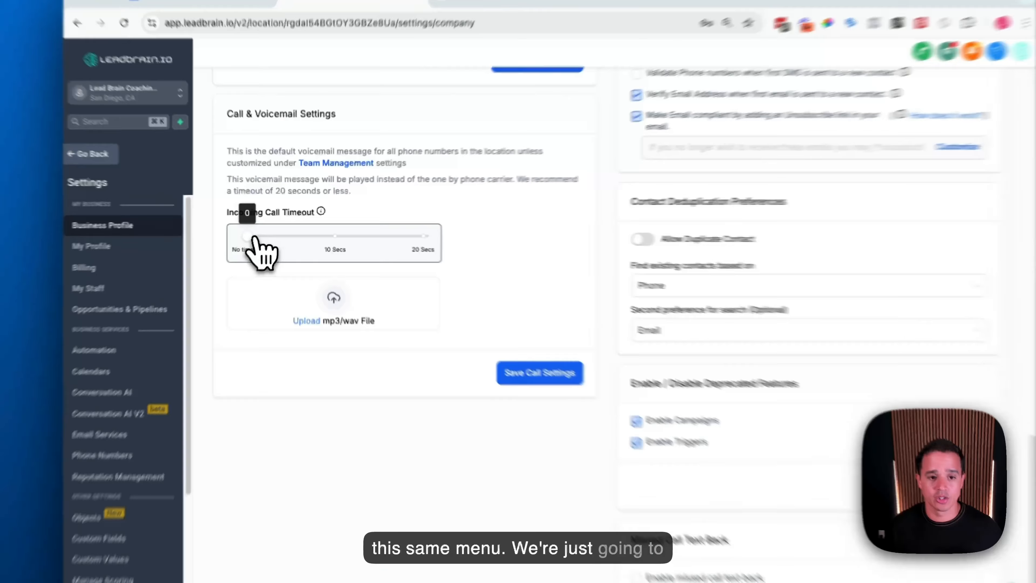
drag(261, 233, 426, 238)
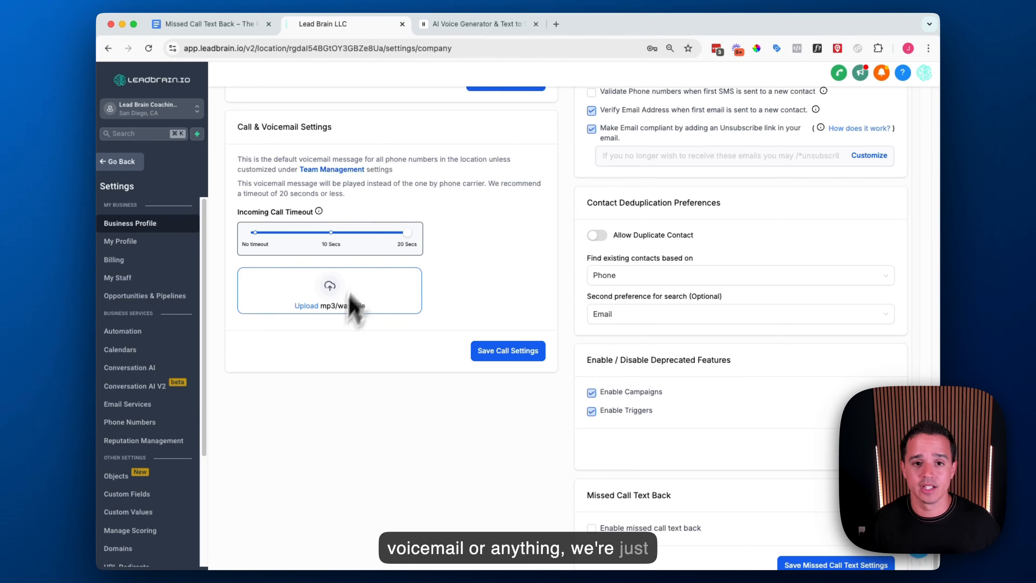
- Switch to the AI voice generator and generate speech from the XYZ Solutions voicemail greeting with the Christina voice
click(469, 24)
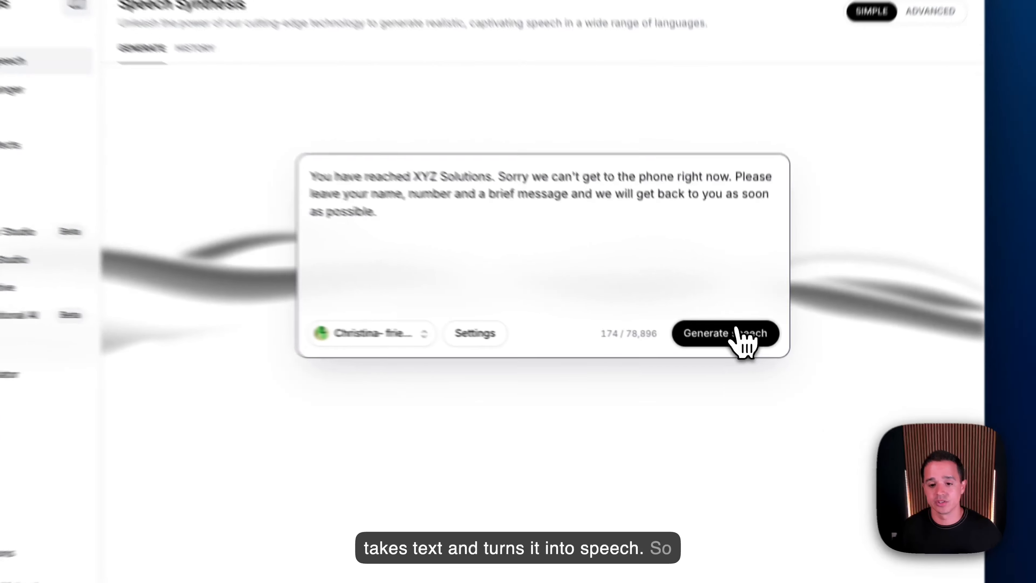
click(745, 344)
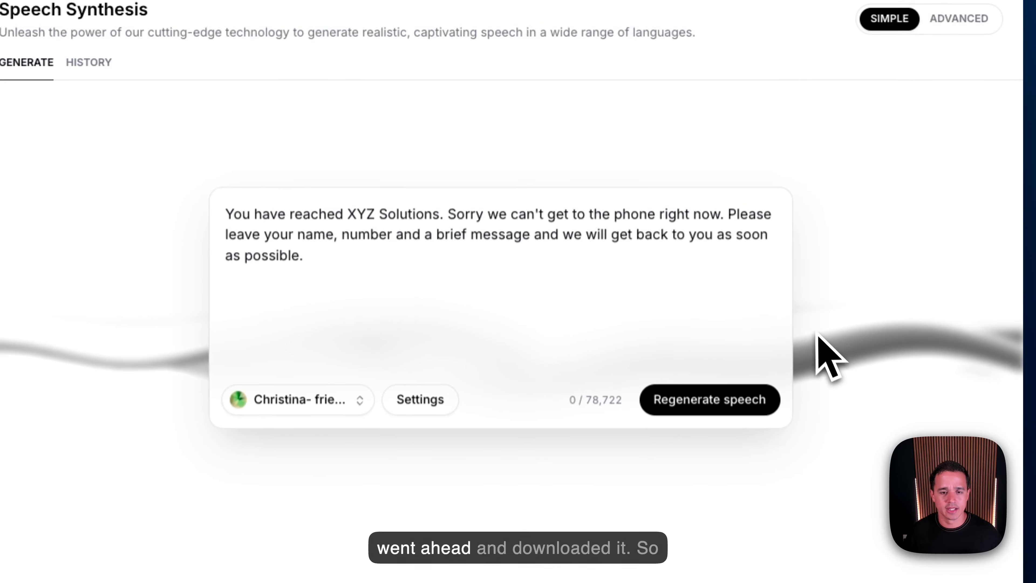
- Back in Lead Brain, upload the ElevenLabs greeting from Downloads as the default voicemail message and save the call settings
click(310, 26)
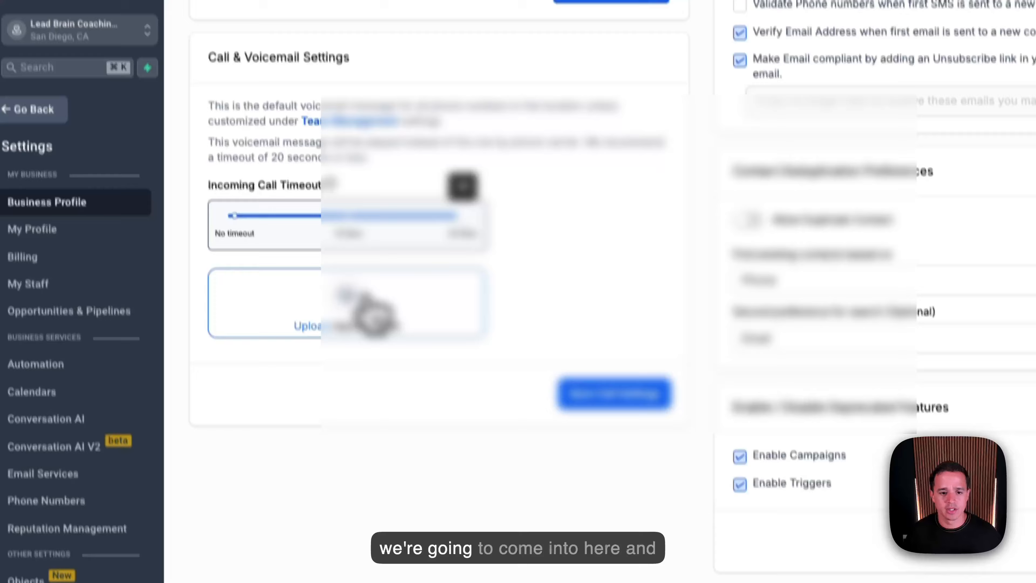
click(373, 314)
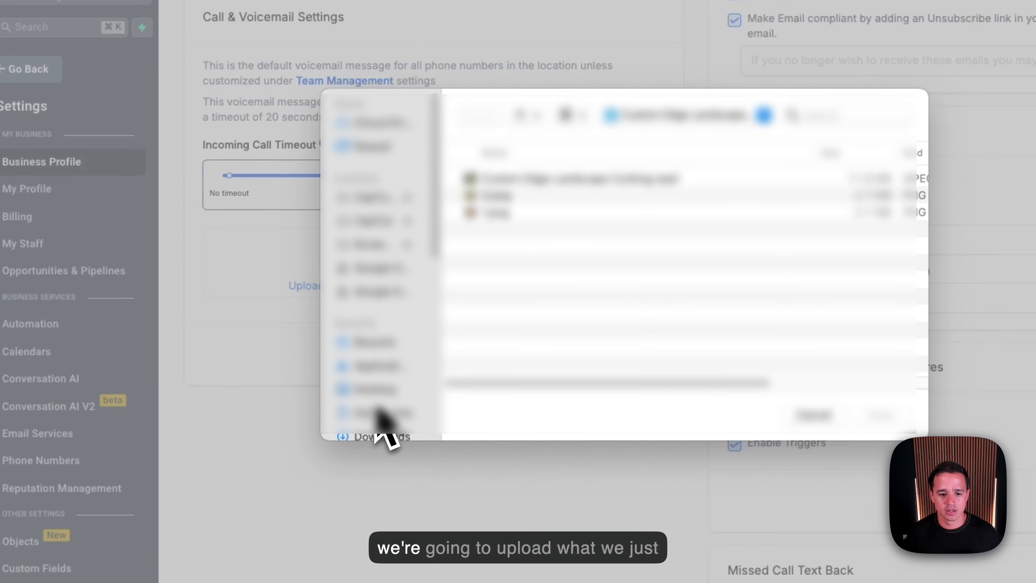
click(375, 434)
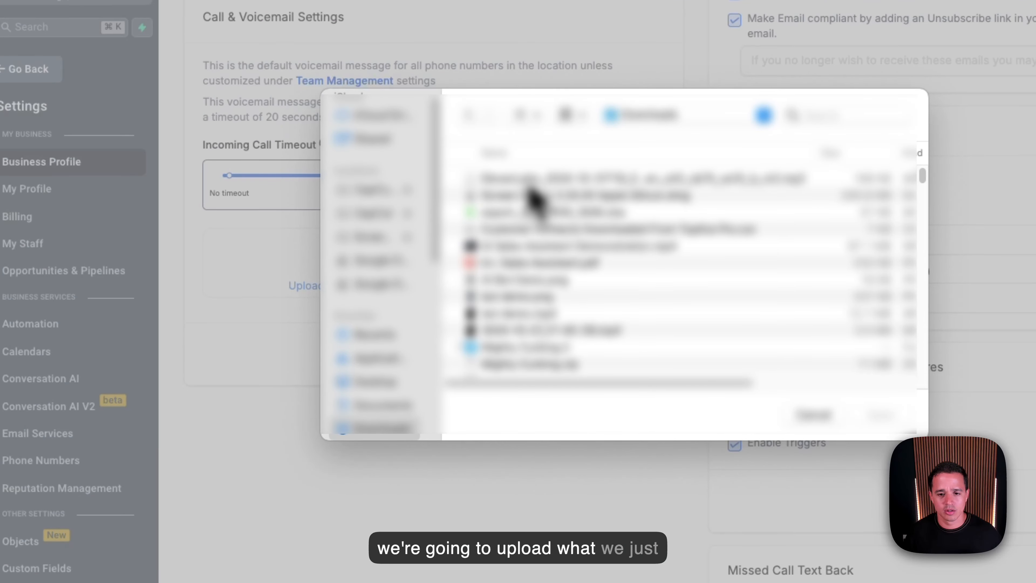
double_click(530, 179)
click(571, 376)
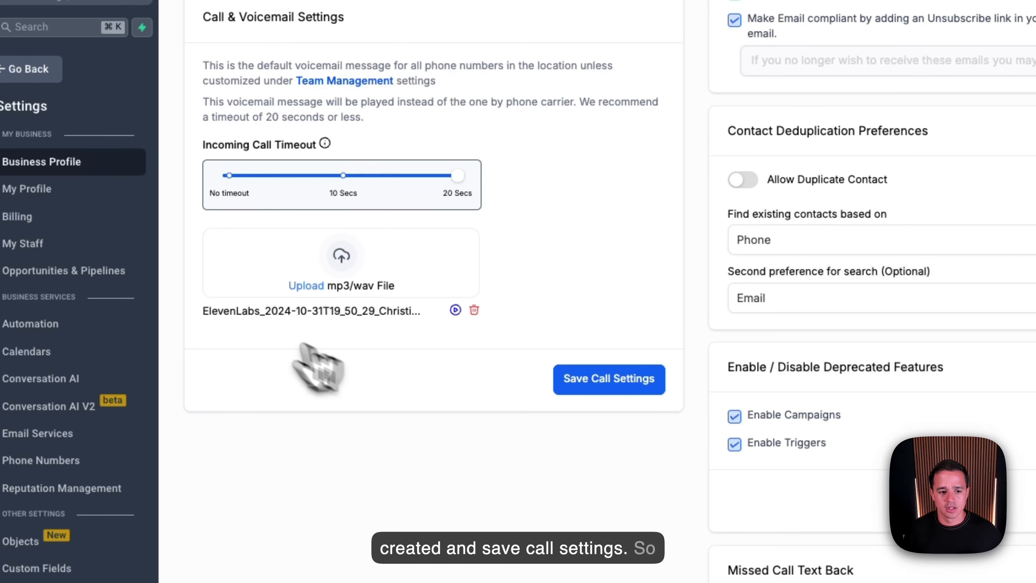
- Examine the call forwarding options in the first phone number's configuration in the other account, and close it without saving
scroll(40, 421, down, 2)
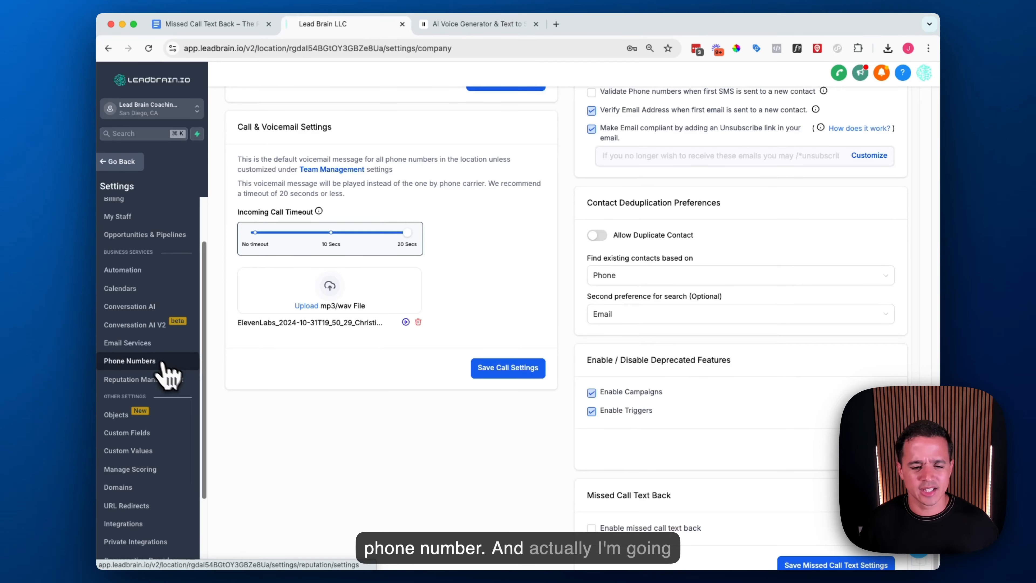
click(305, 577)
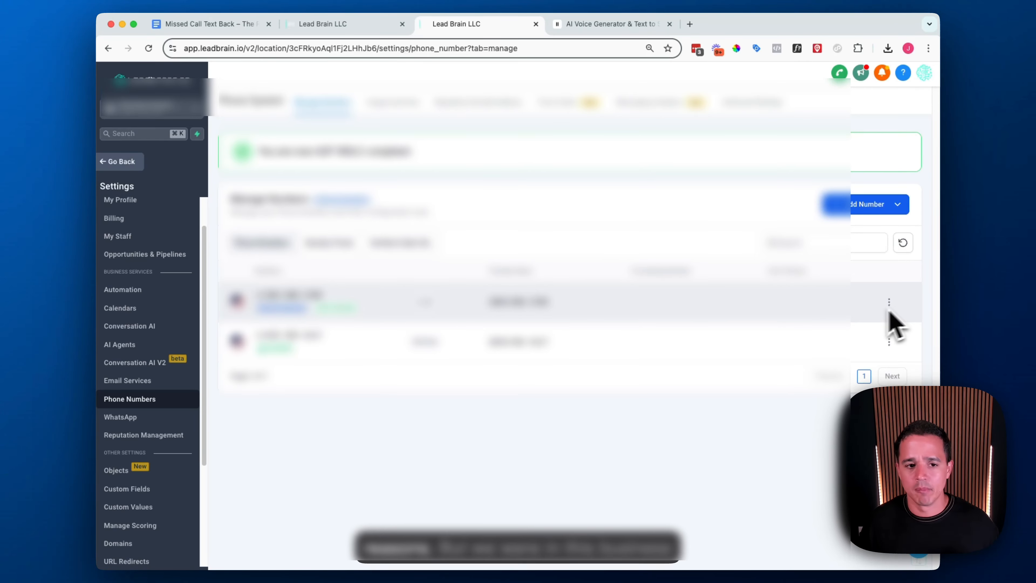
scroll(134, 231, up, 2)
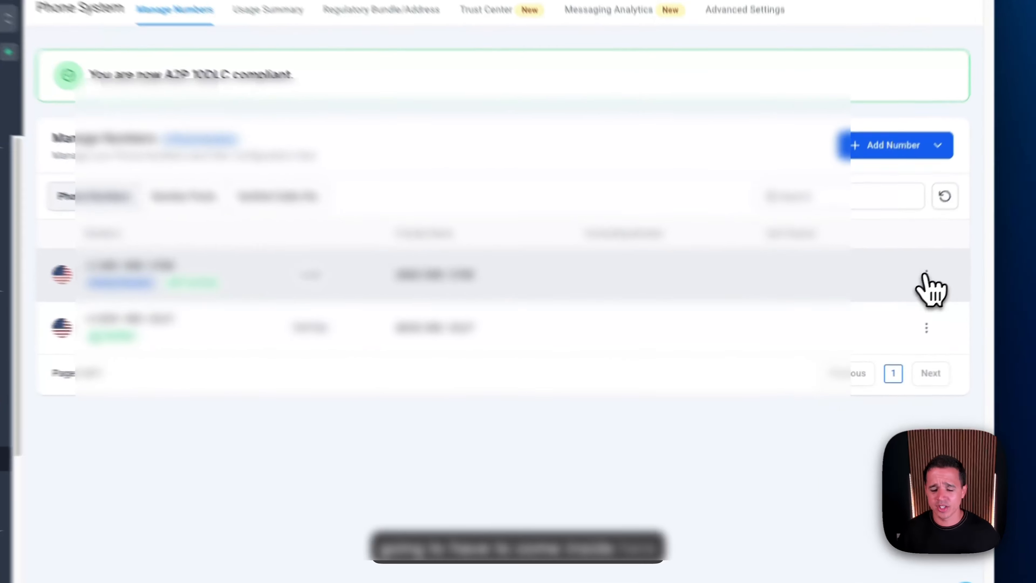
click(889, 302)
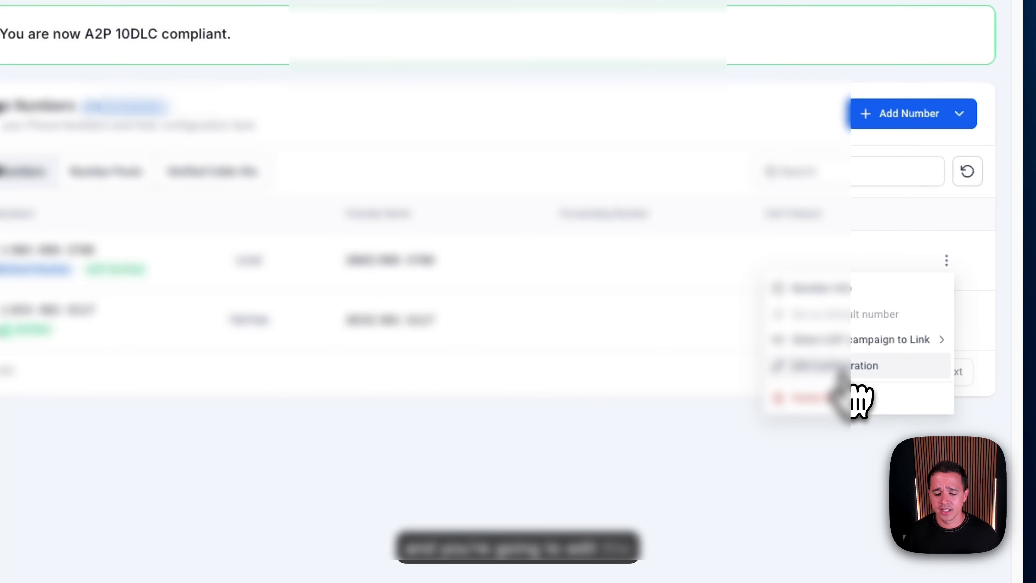
click(850, 366)
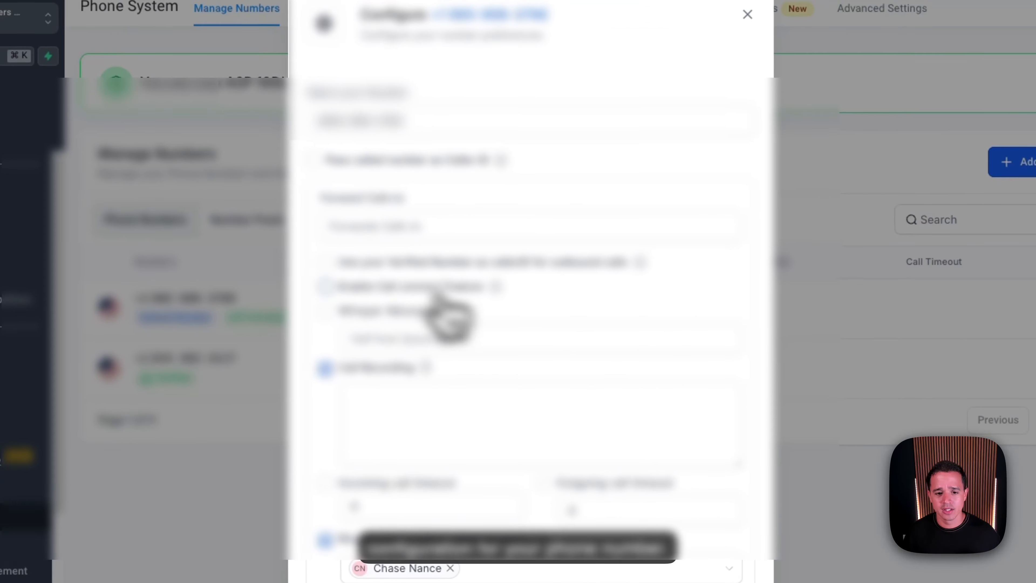
click(339, 224)
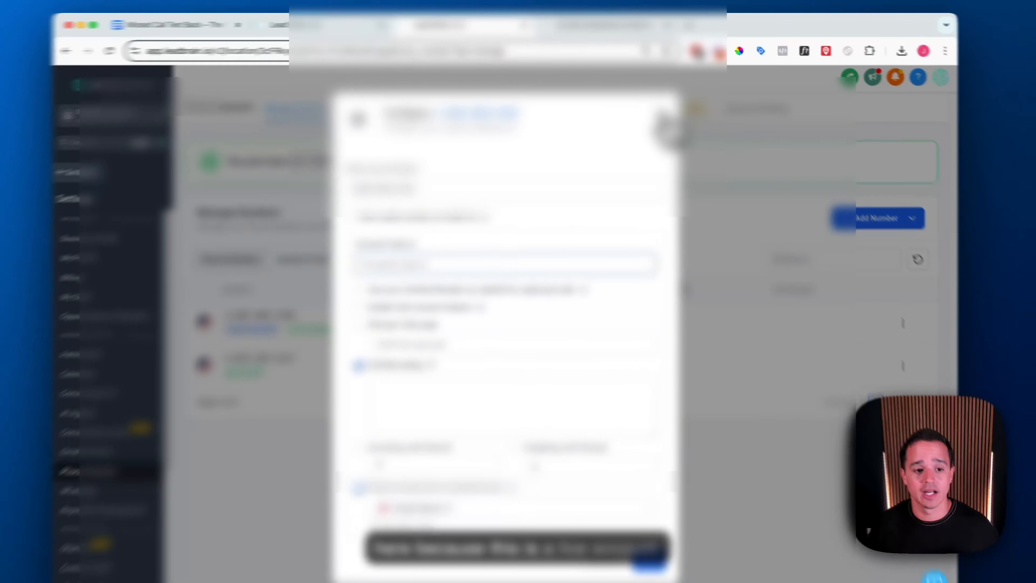
click(672, 116)
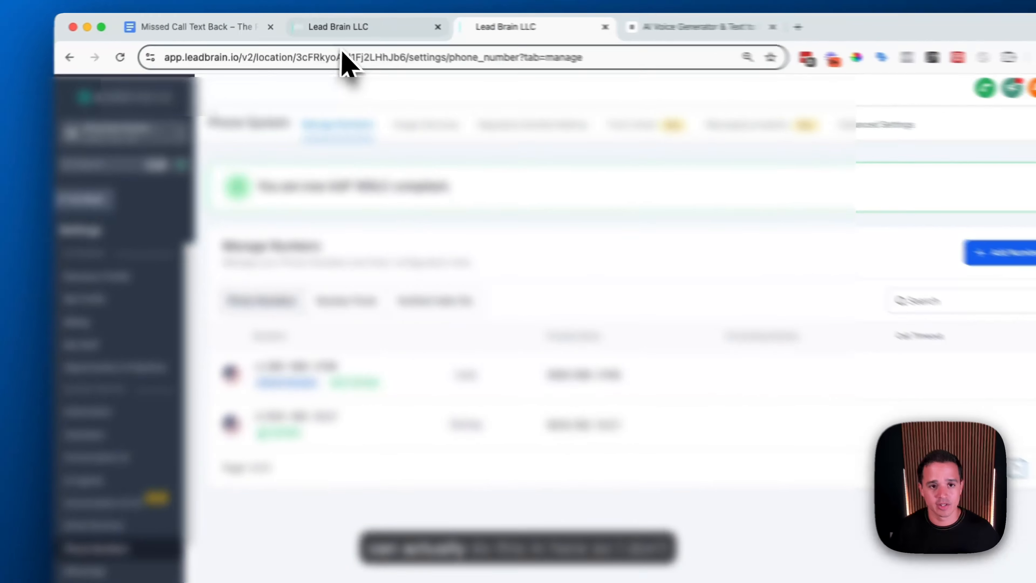
- In the demo account's staff list, edit the first member's Call & Voicemail Settings to use My Phone Number as the default Ring All channel
click(322, 24)
click(52, 301)
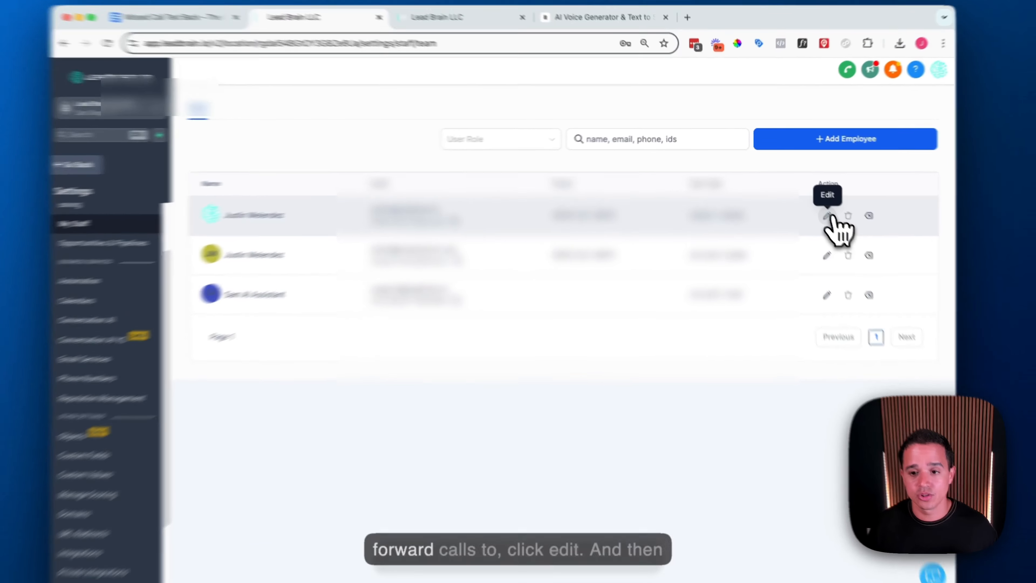
click(819, 209)
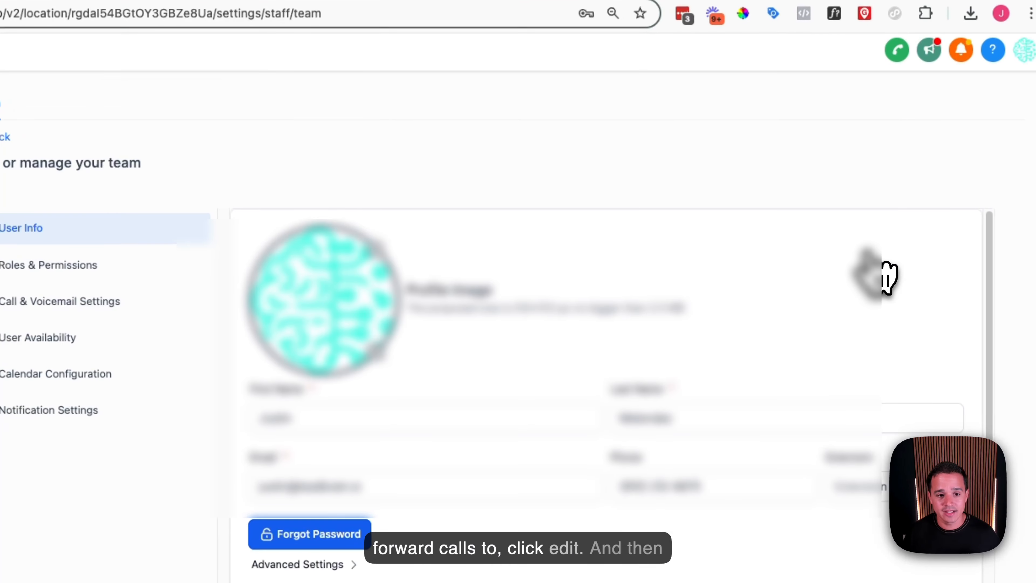
click(98, 304)
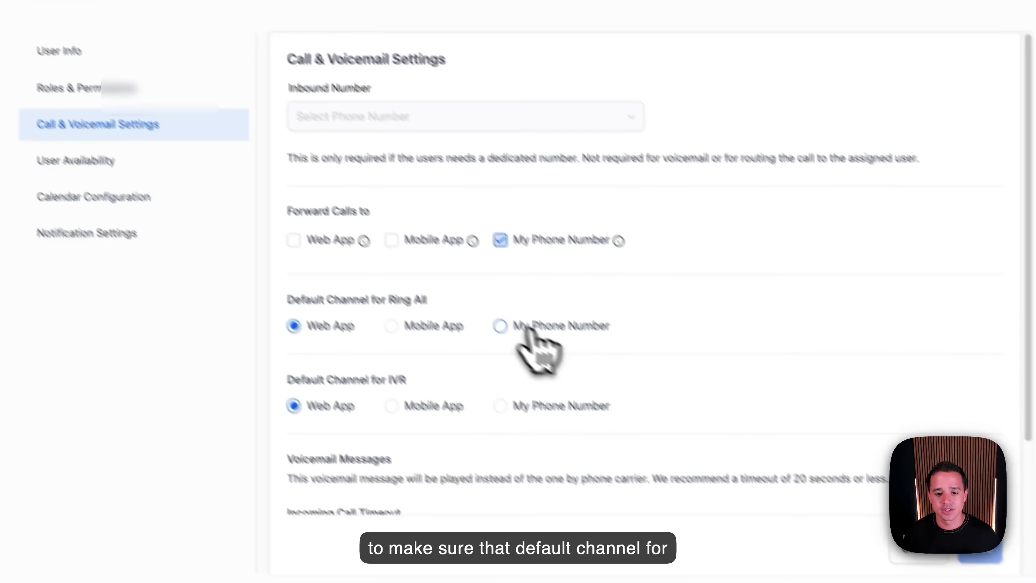
click(608, 418)
- Set the staff member's incoming call timeout to 20 seconds and upload the ElevenLabs greeting as their voicemail message
scroll(469, 292, down, 5)
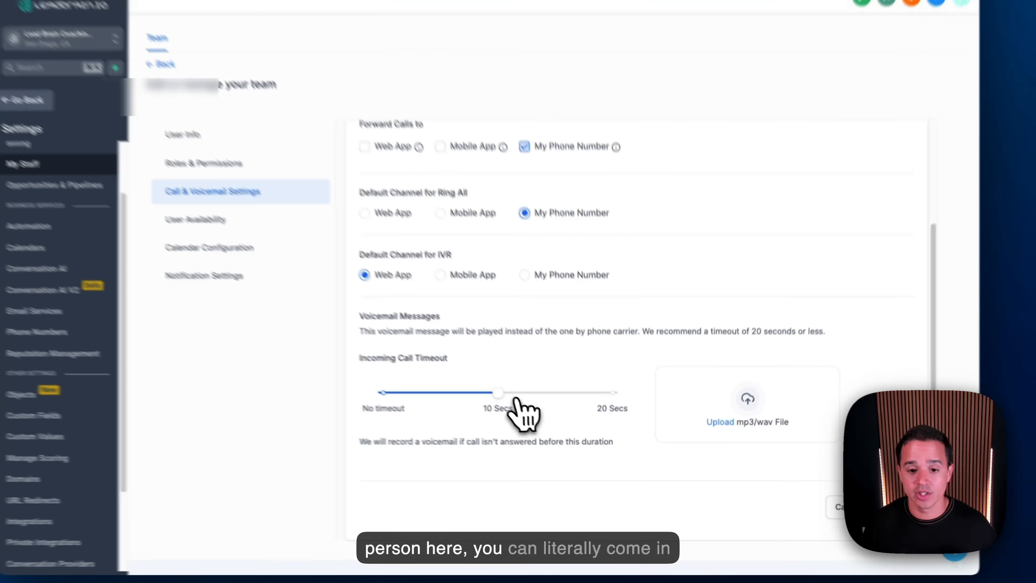
drag(440, 349, 588, 349)
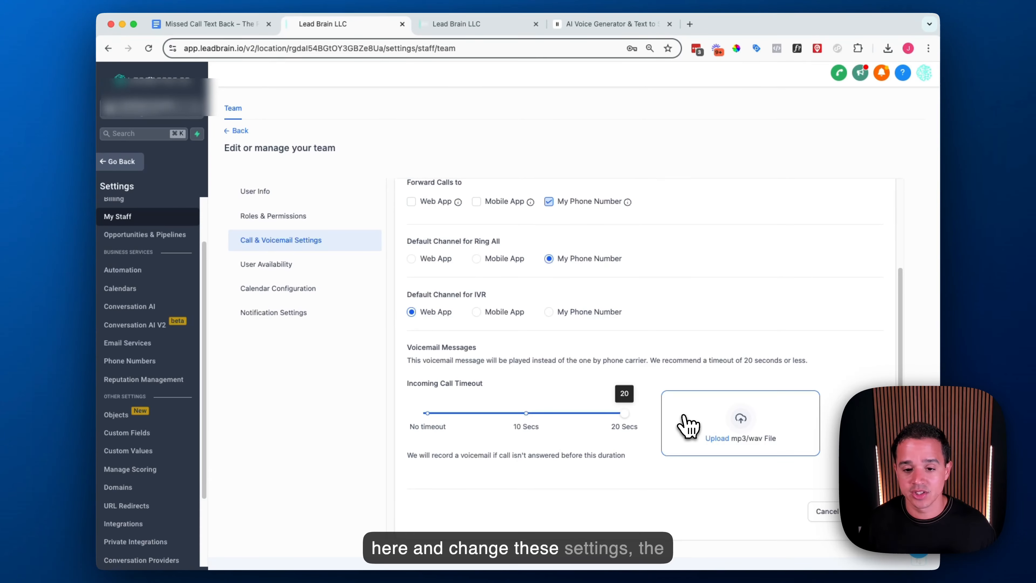
click(754, 429)
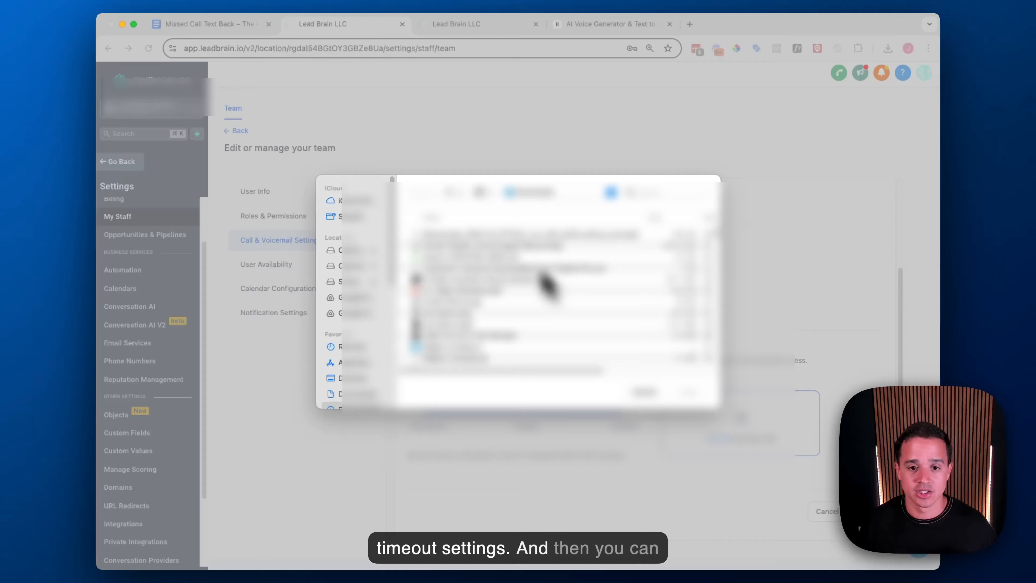
double_click(474, 249)
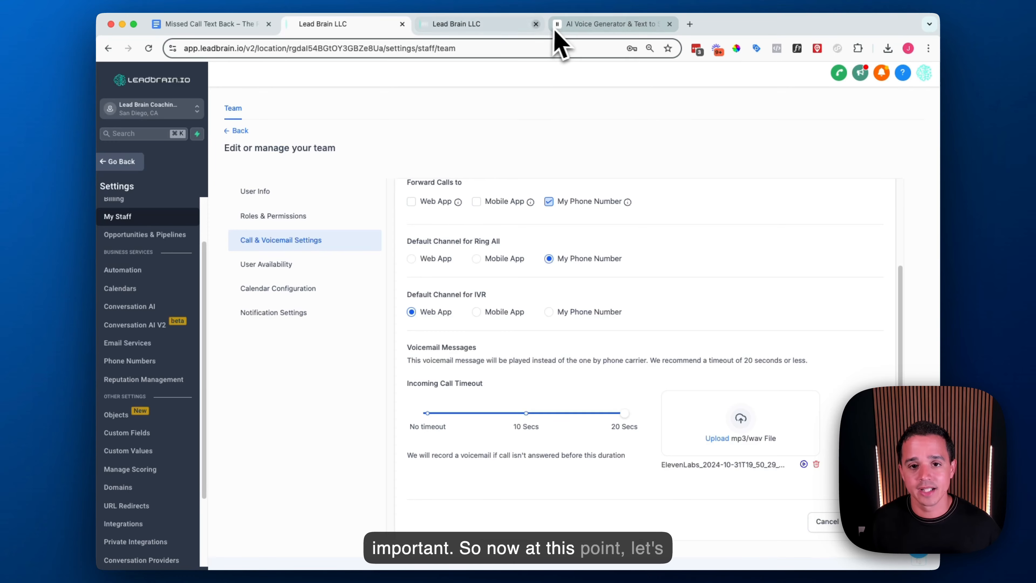
- Close the second Lead Brain account's browser tab and create a new automation workflow from scratch in the demo account
click(536, 24)
click(118, 162)
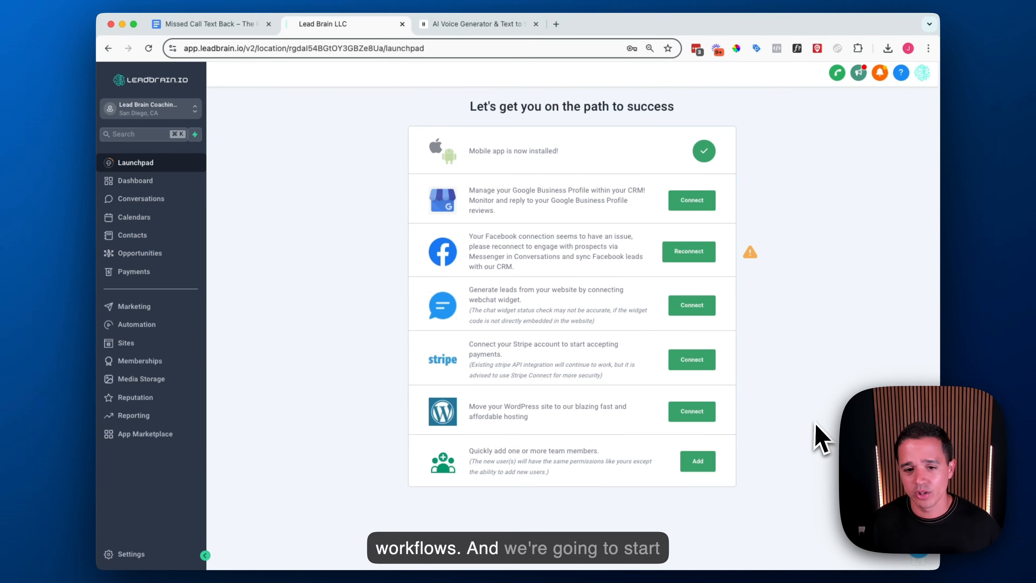
click(169, 327)
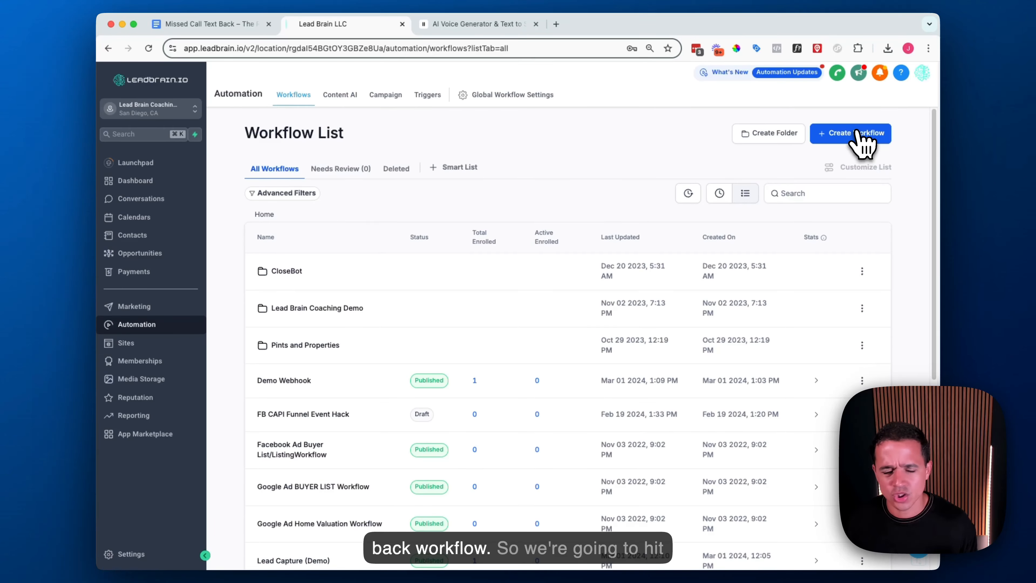
click(862, 139)
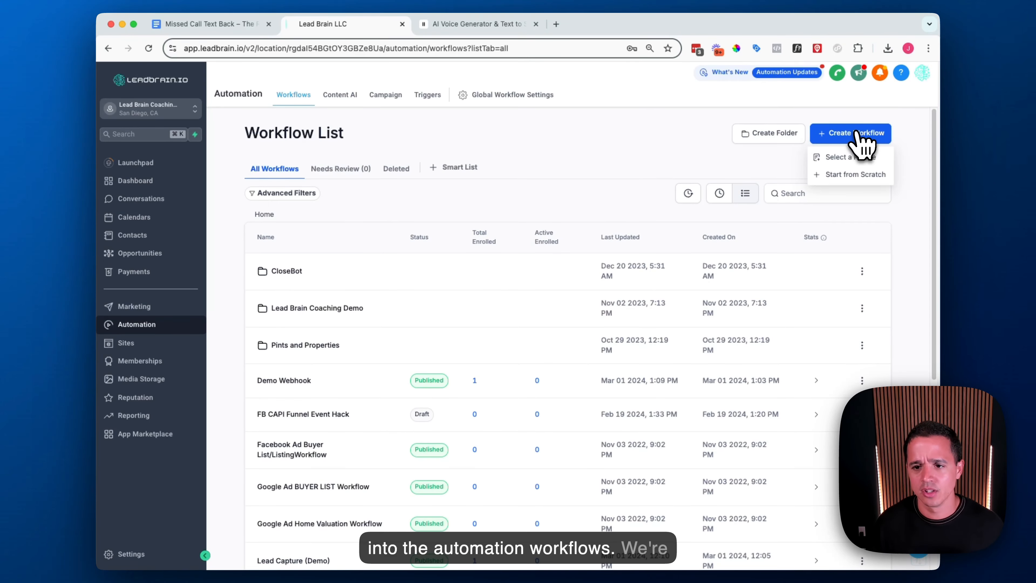
click(856, 175)
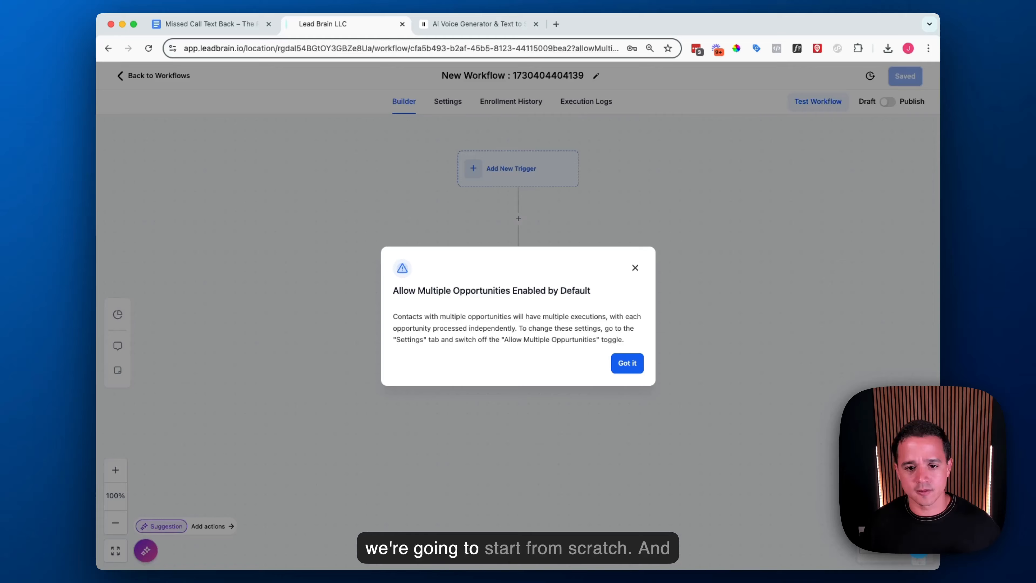
click(627, 364)
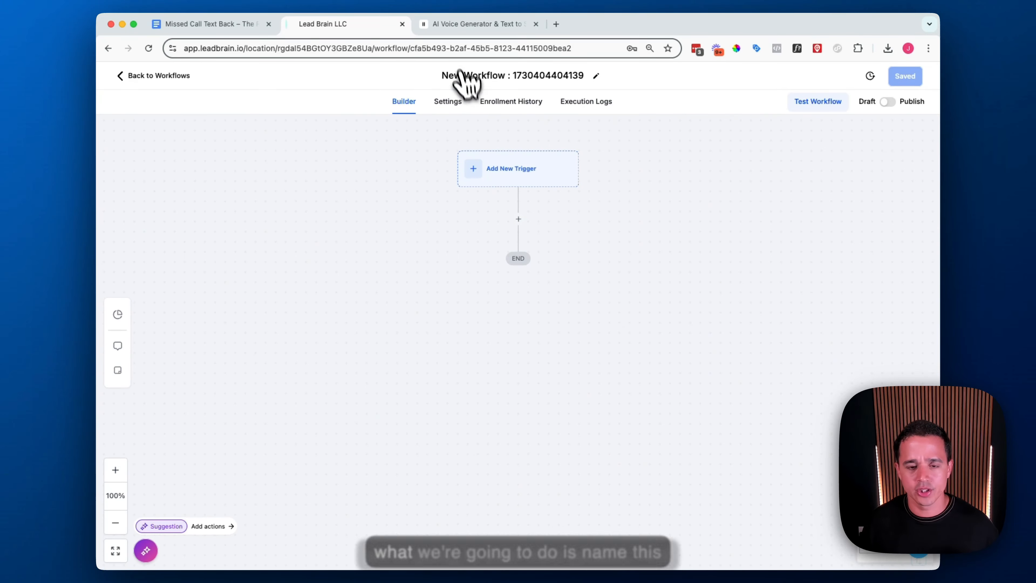
- Rename the new workflow as "1: Missed Call Text Back"
click(480, 75)
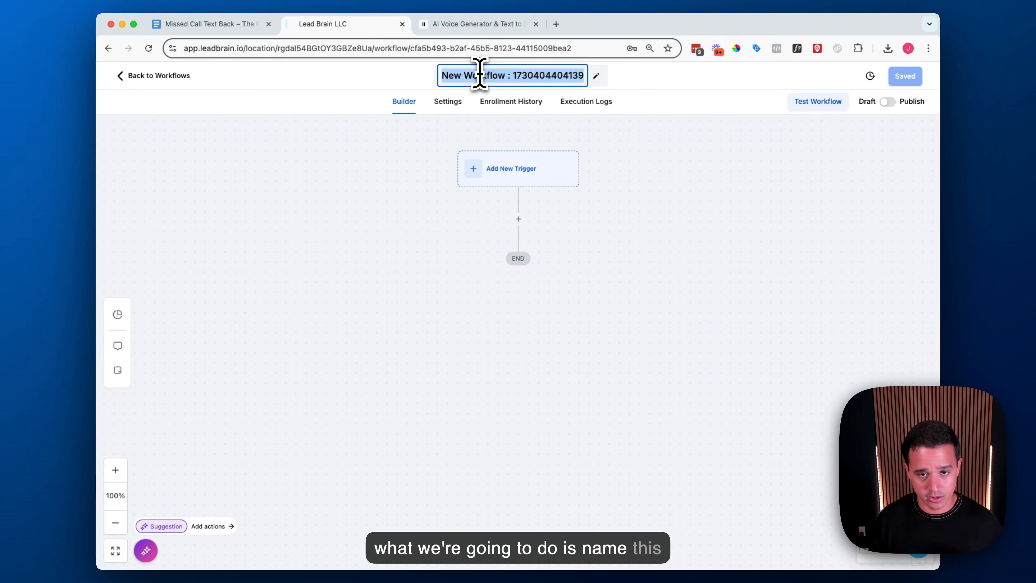
text(1: Miss)
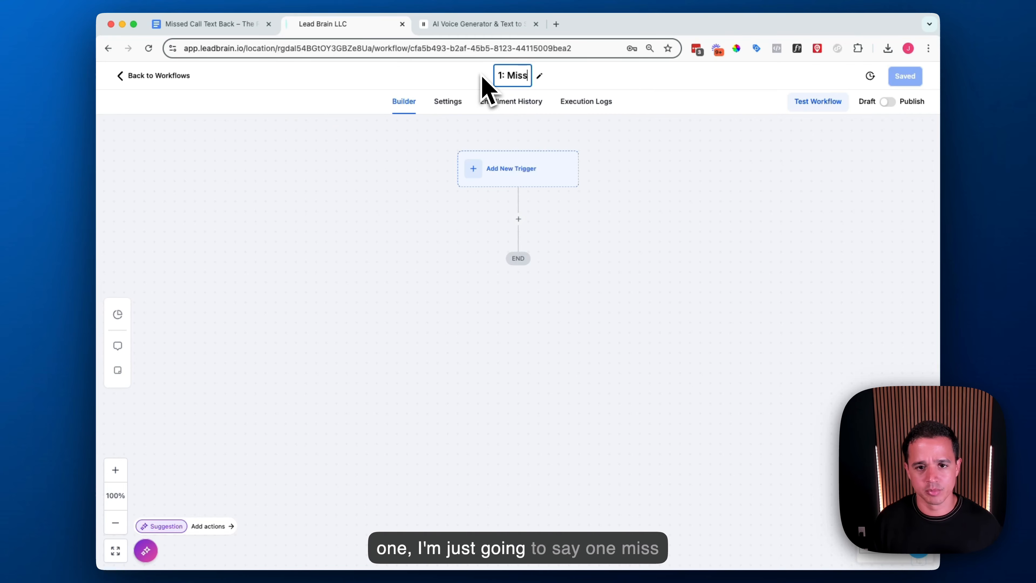
text(ed Call Text Back)
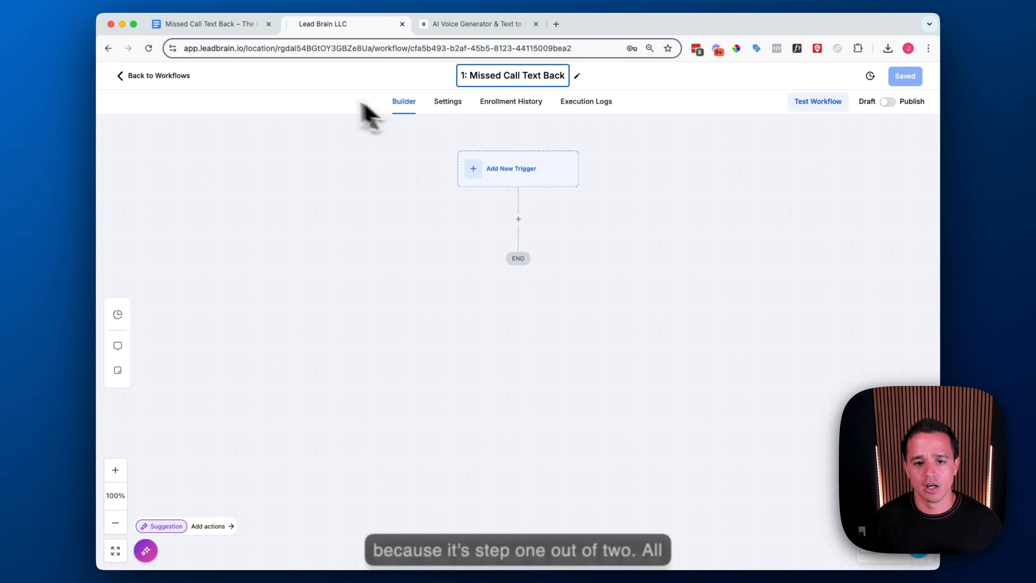
- Add a Call Status trigger to the workflow and name it "Call Status - Missed Call"
click(499, 168)
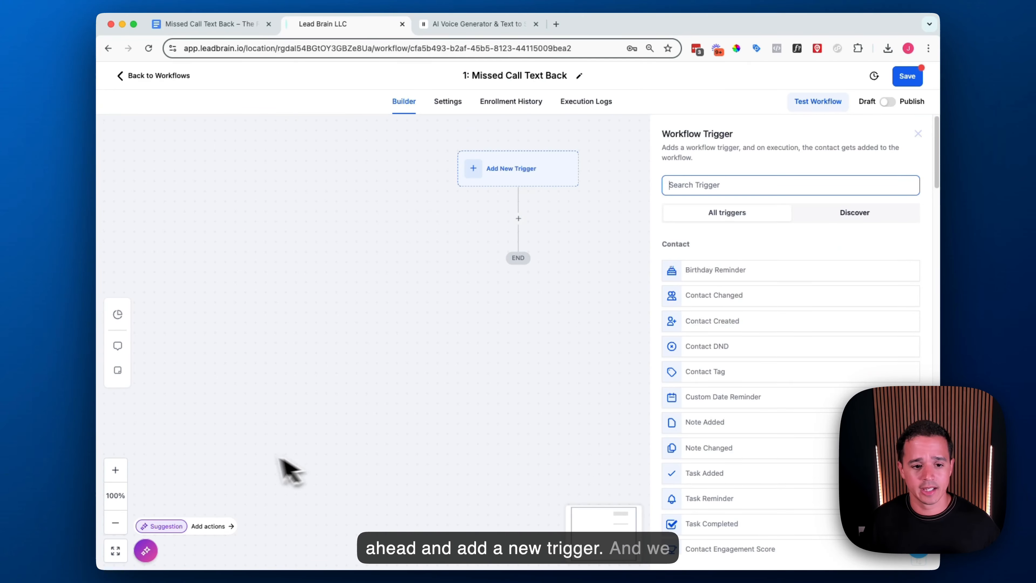
click(693, 194)
text(call)
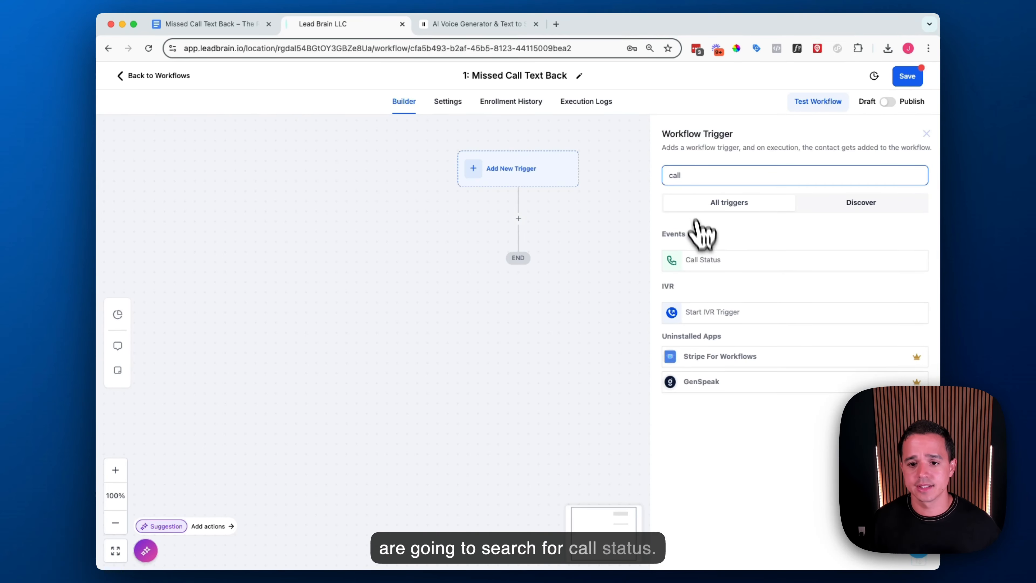
click(705, 265)
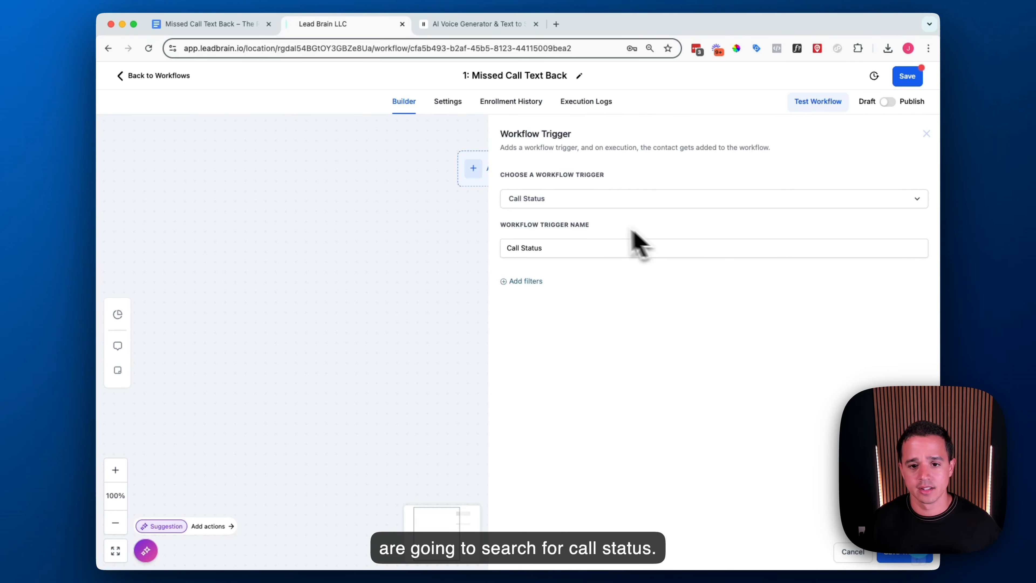
click(586, 250)
text(- )
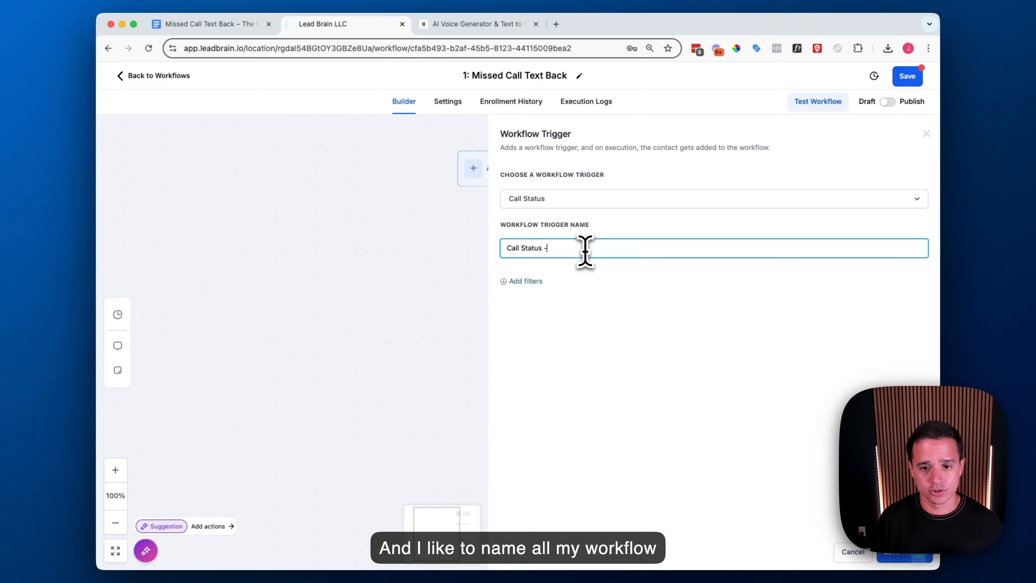
text(Missed)
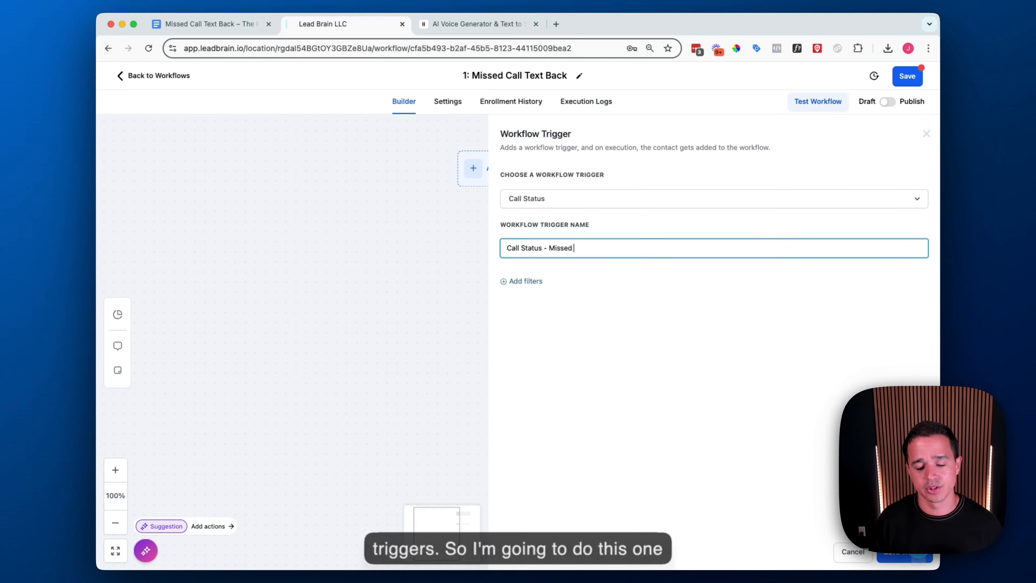
text( Call)
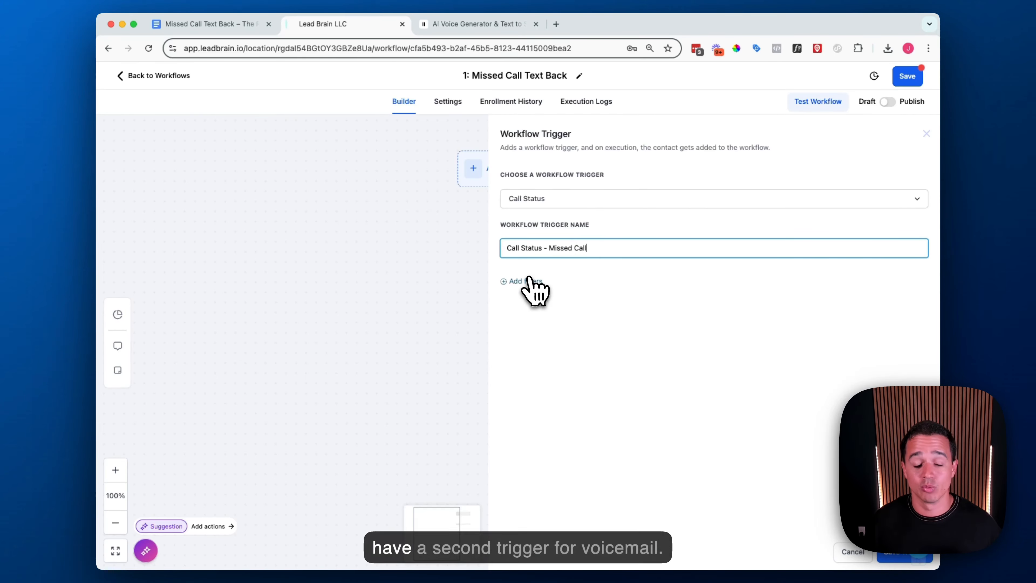
- Filter the missed call trigger so that Call Direction is Incoming
click(528, 281)
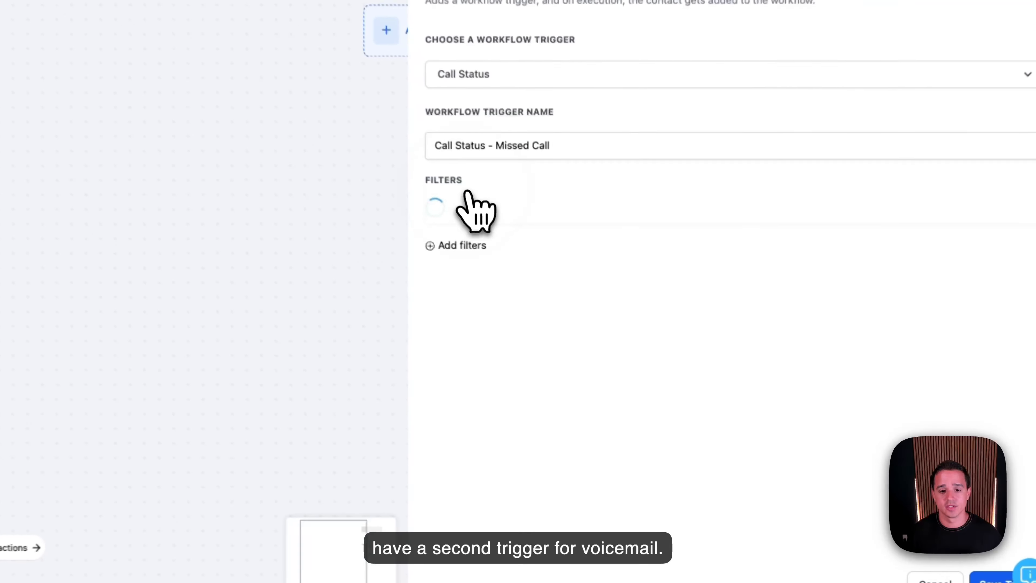
click(469, 196)
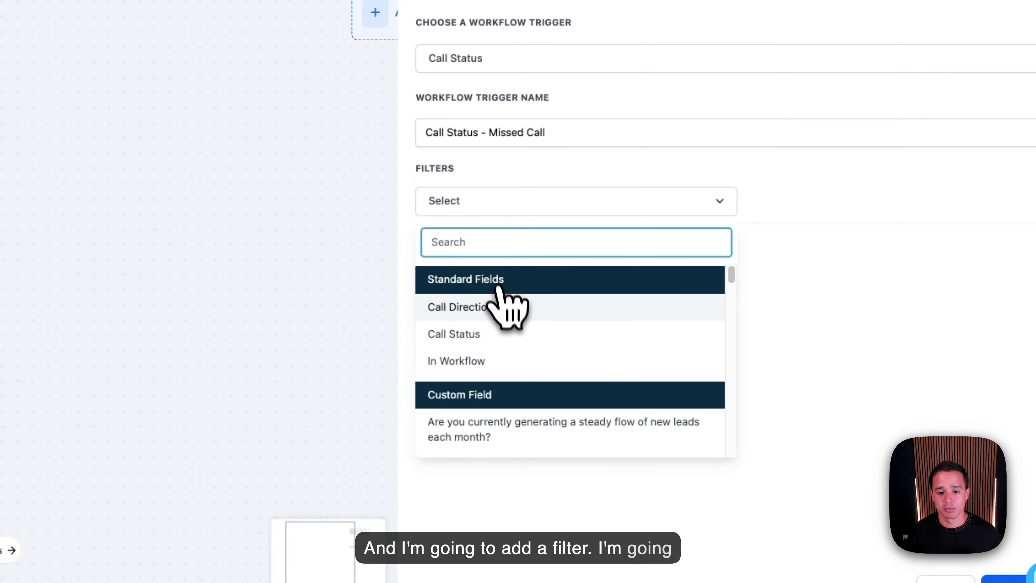
click(505, 306)
click(794, 204)
click(789, 271)
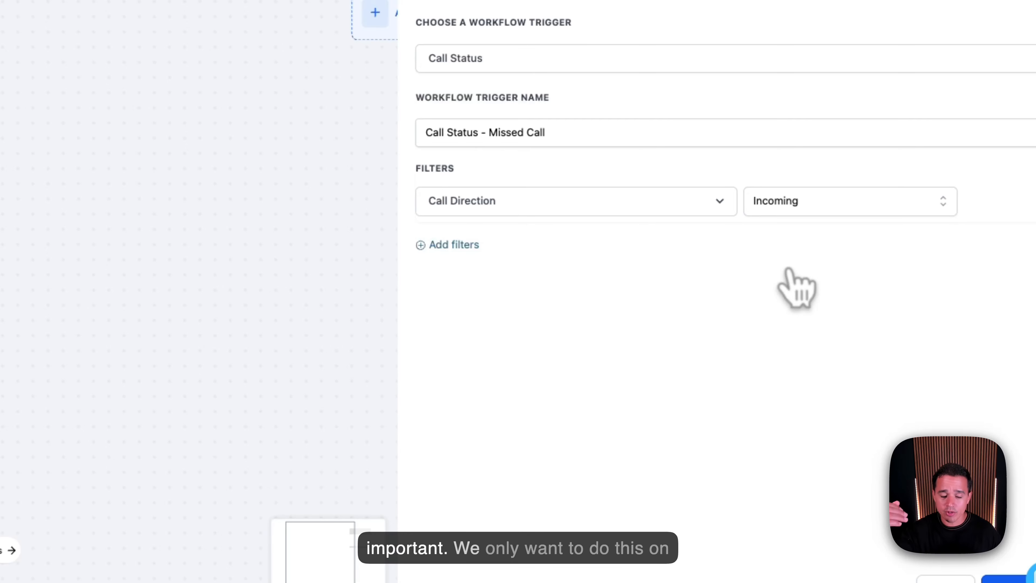
- Add a second filter to the missed call trigger with Call Status set to no-answer, and save the trigger
click(468, 244)
click(477, 246)
click(473, 351)
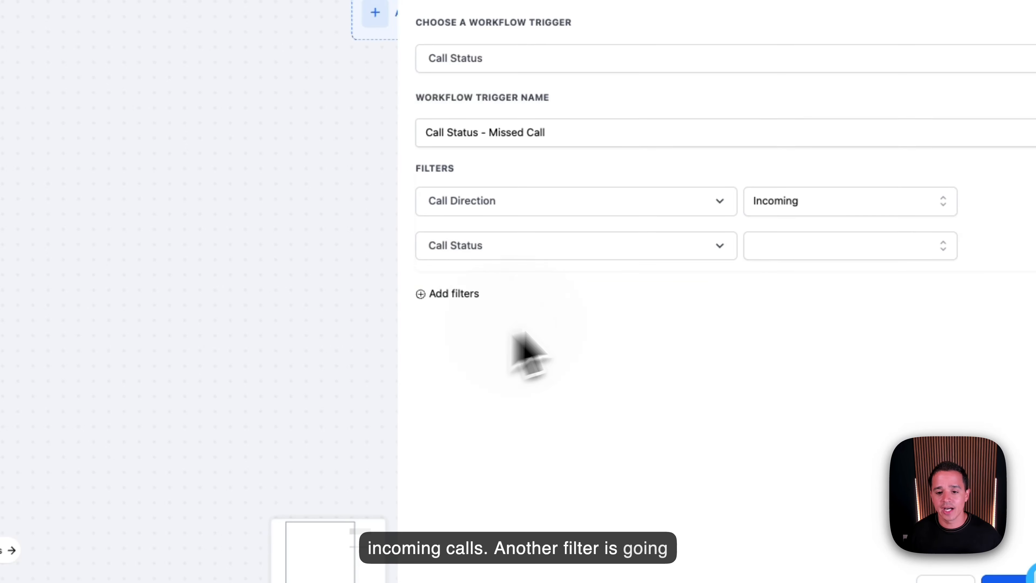
click(761, 255)
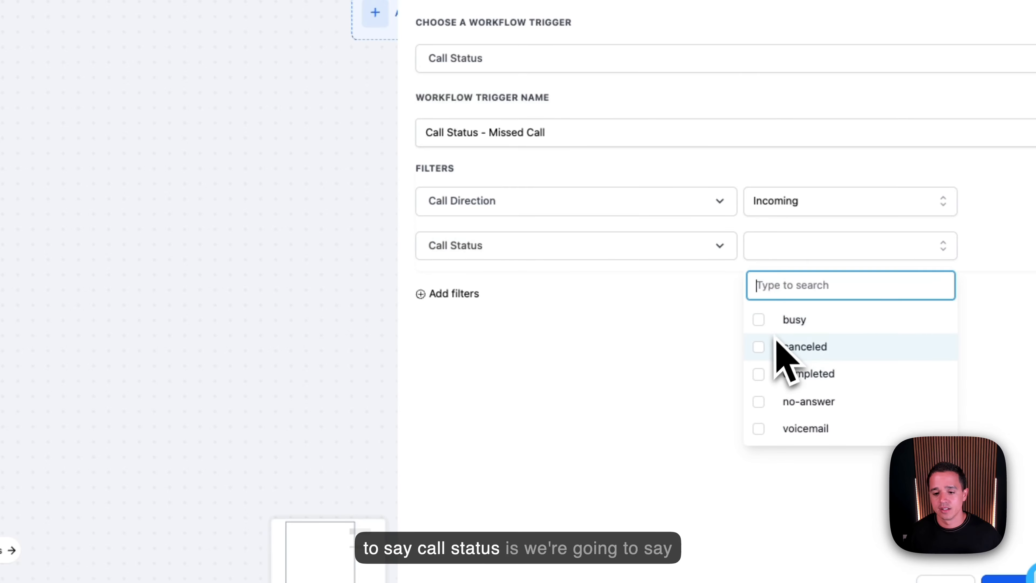
click(763, 402)
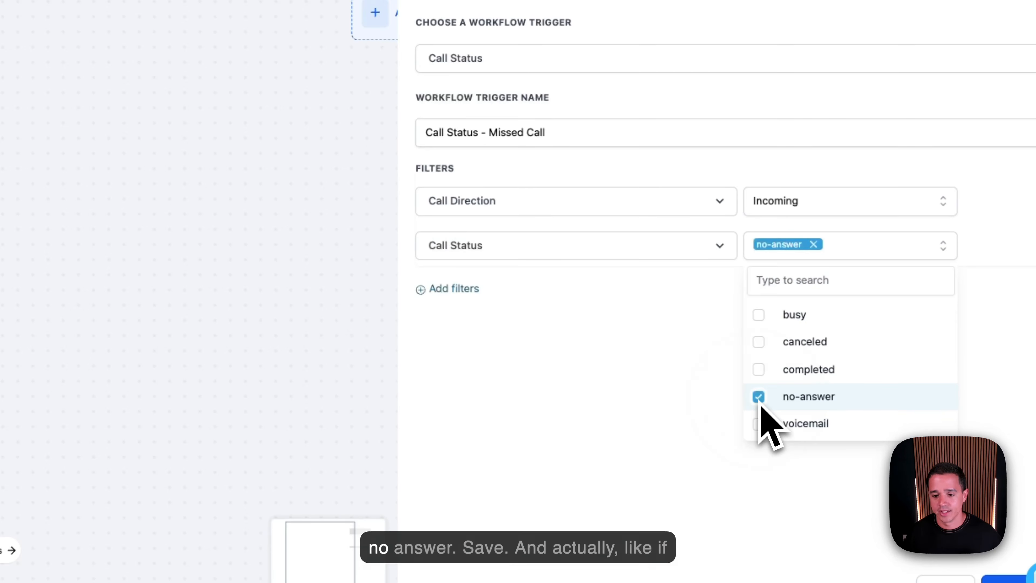
click(695, 406)
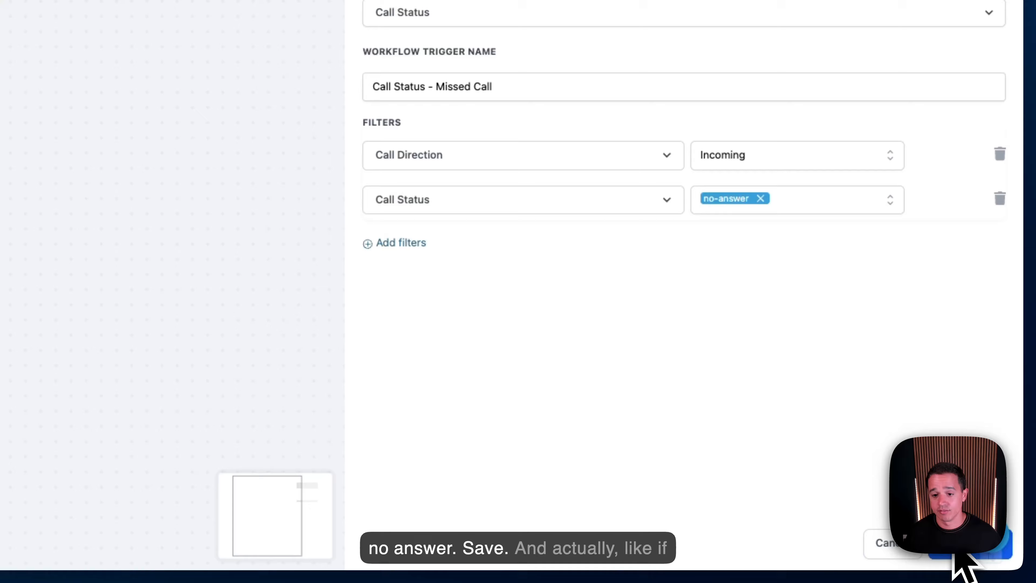
click(853, 216)
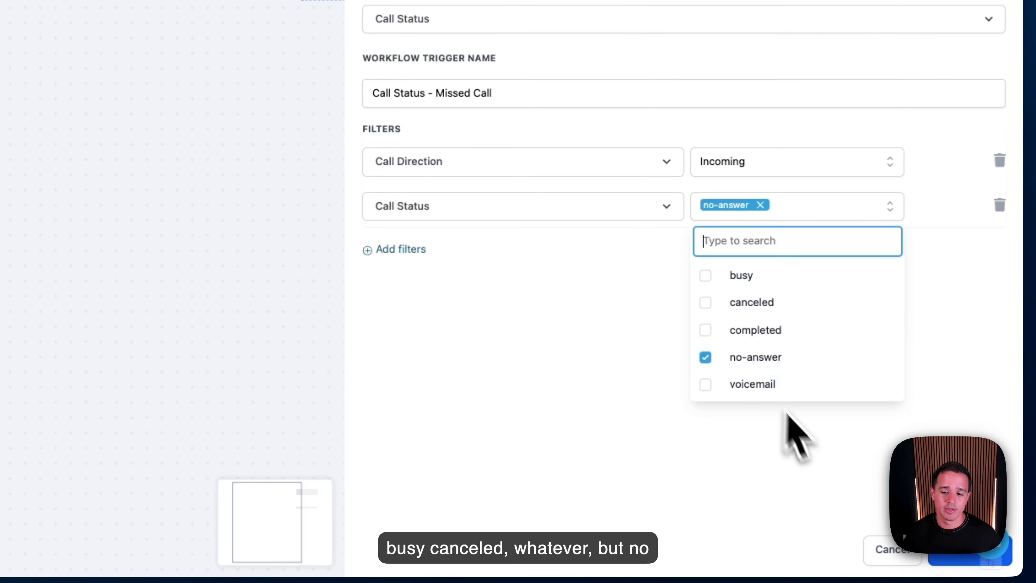
click(942, 557)
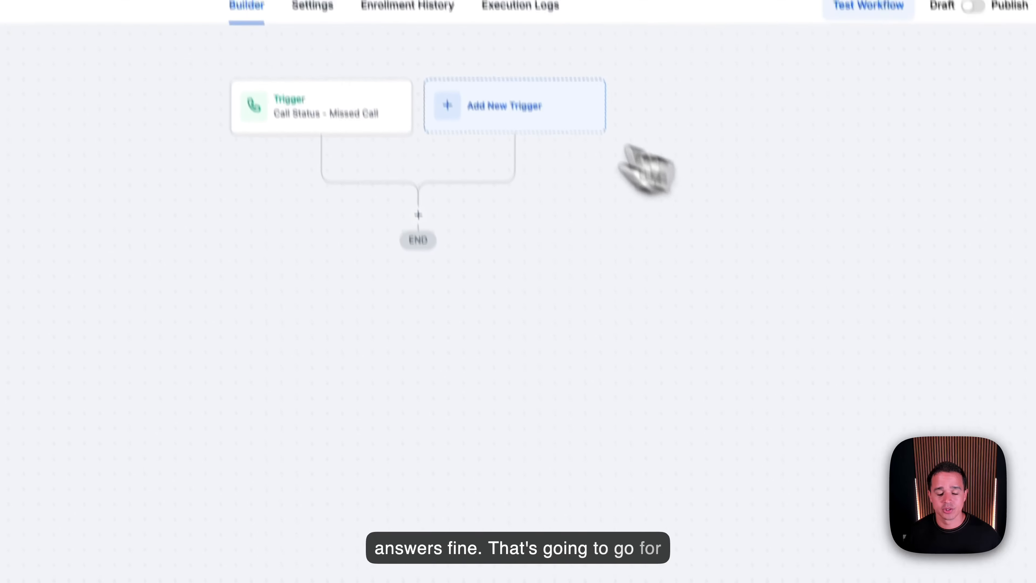
- Add a second Call Status trigger to the workflow and name it "Call Status - Voicemail"
click(497, 167)
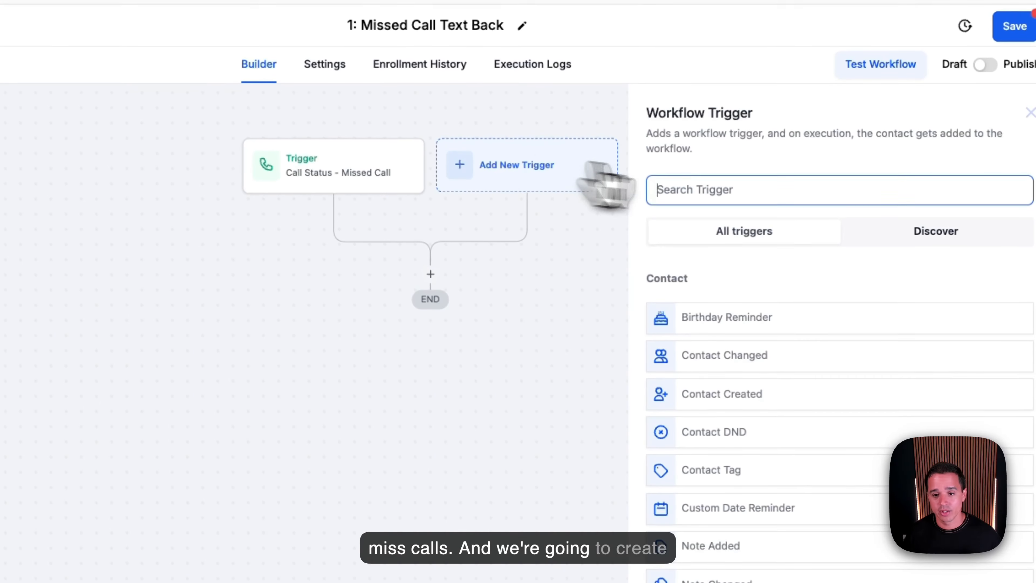
text(c)
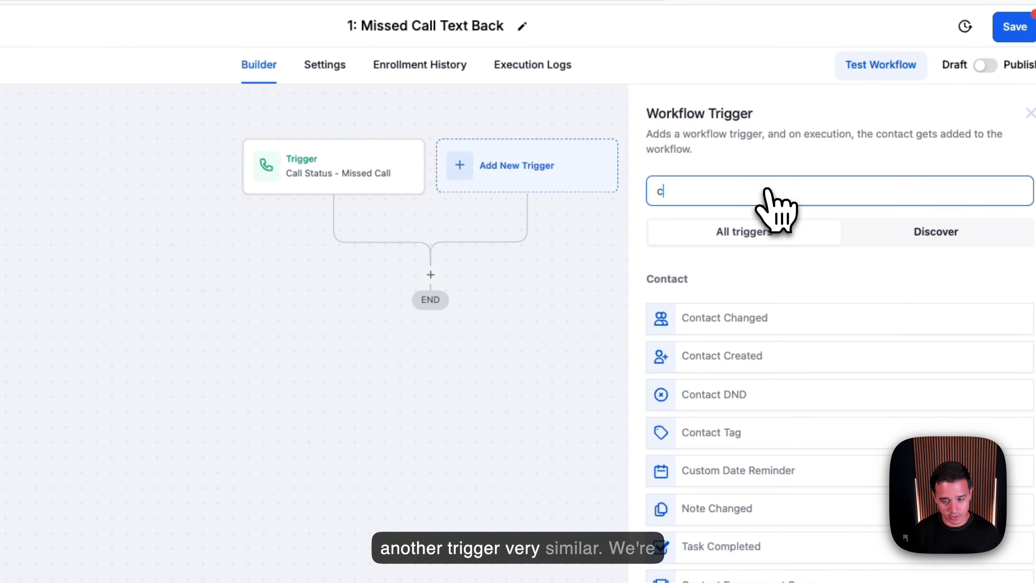
text(all)
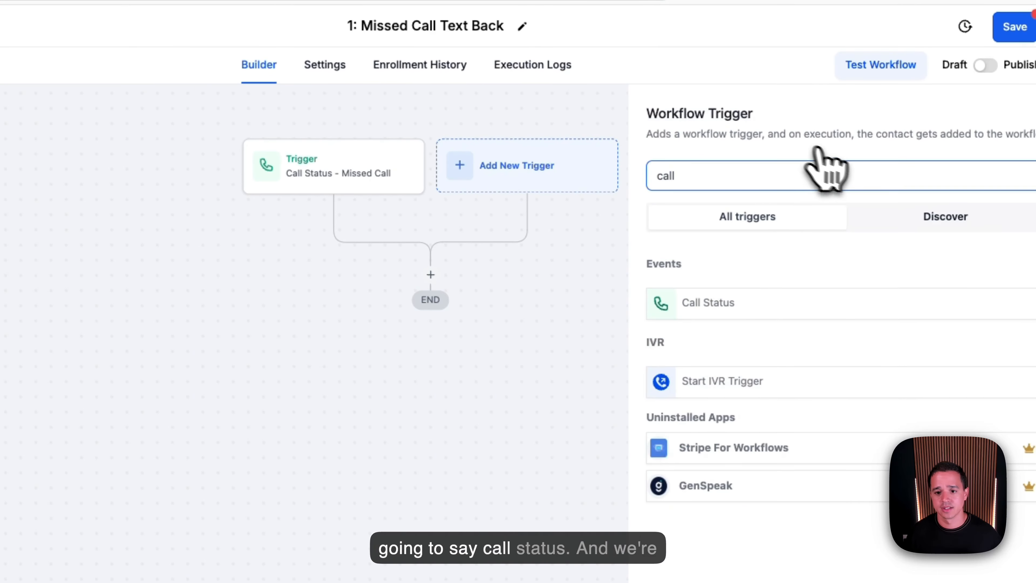
click(800, 312)
click(673, 292)
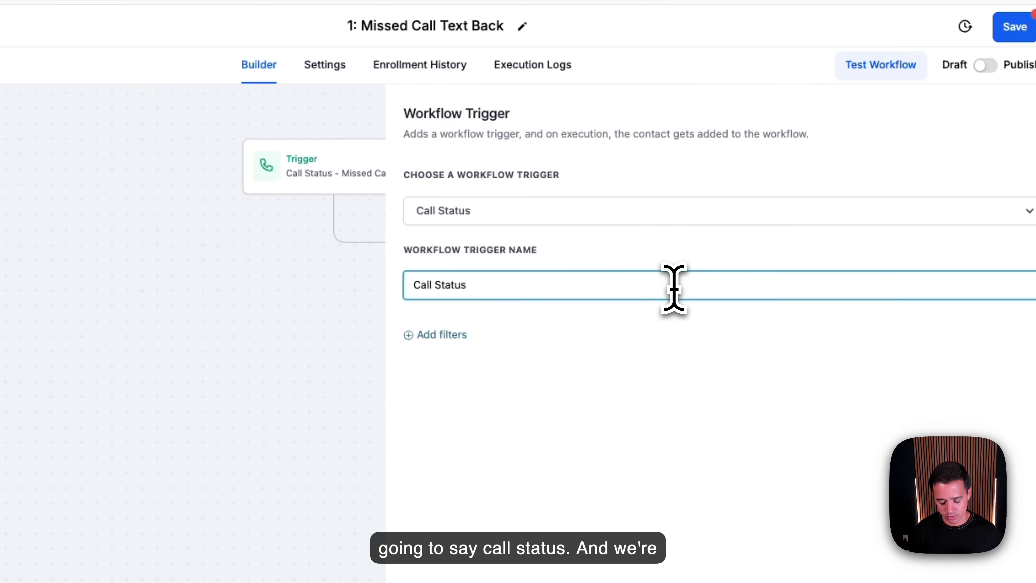
text(- Voicemail)
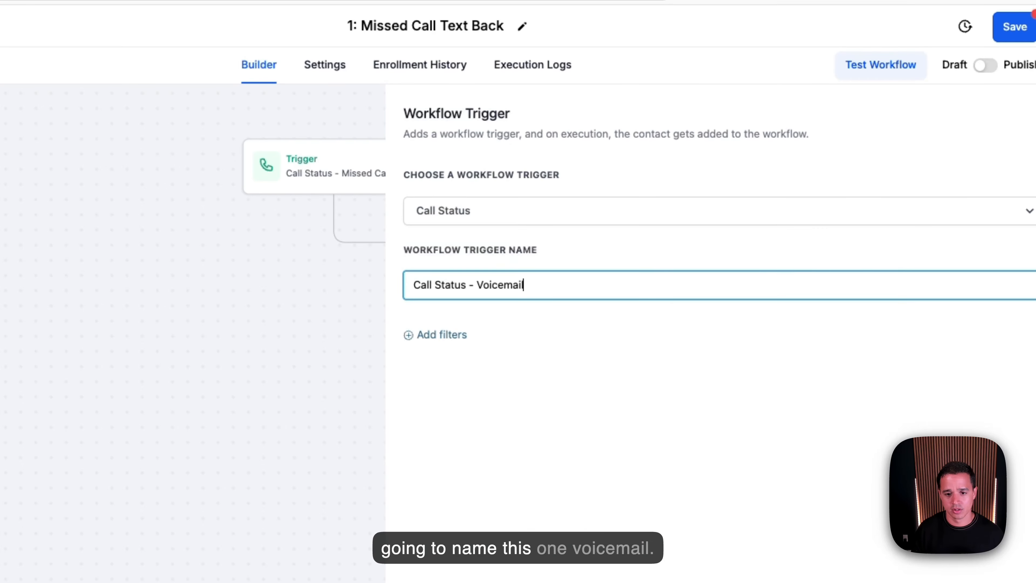
- Filter the voicemail trigger so that Call Direction is Incoming
click(436, 335)
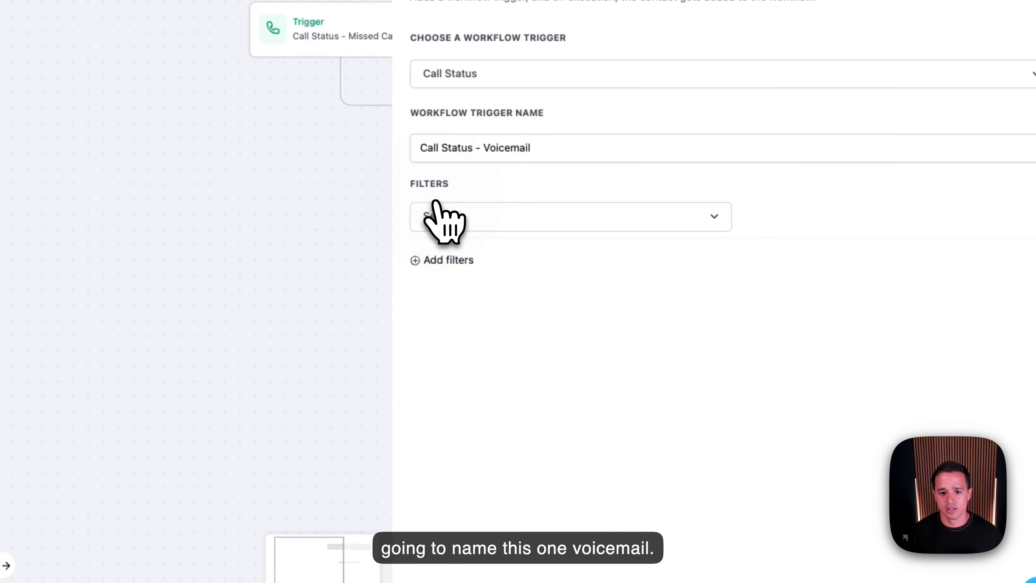
click(446, 353)
click(473, 319)
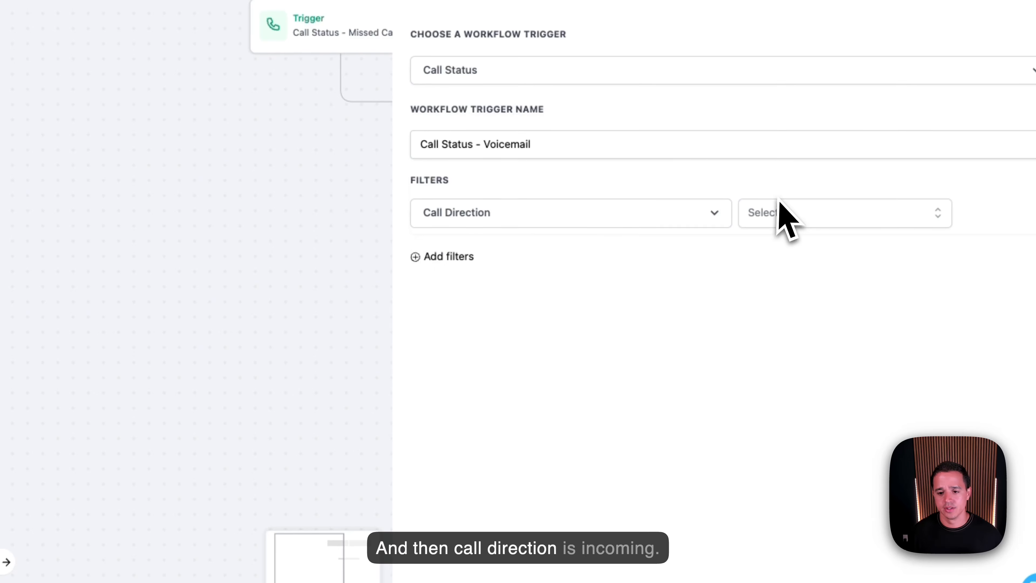
click(775, 216)
click(764, 282)
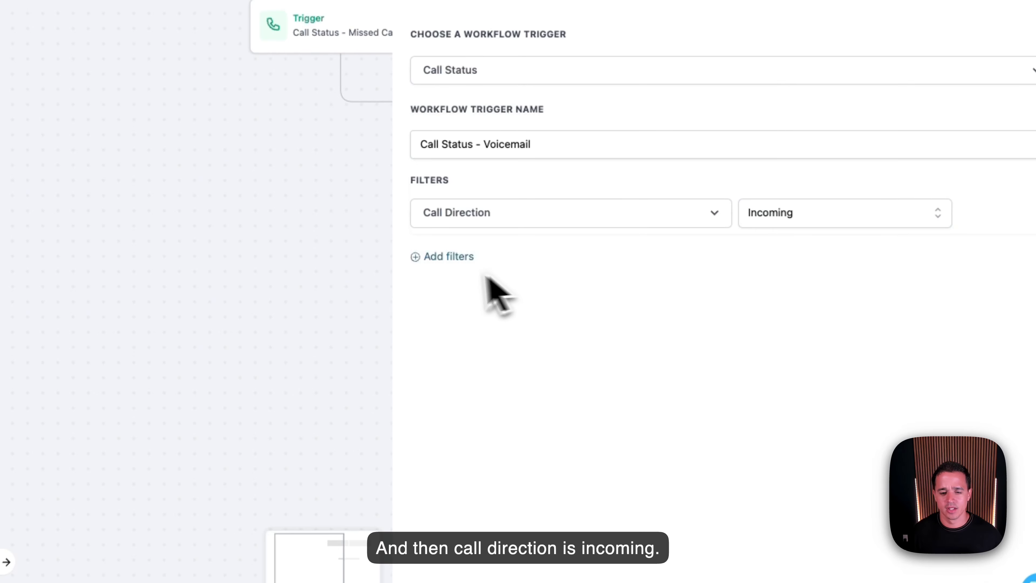
- Add a second filter to the voicemail trigger with Call Status set to voicemail, and save the trigger
click(455, 258)
click(463, 263)
click(475, 363)
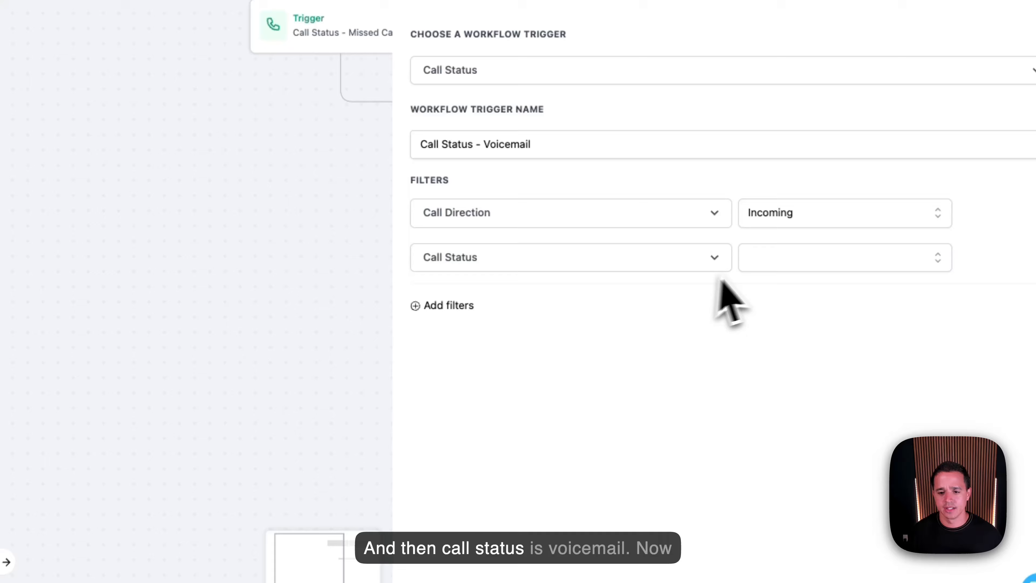
click(765, 265)
click(793, 440)
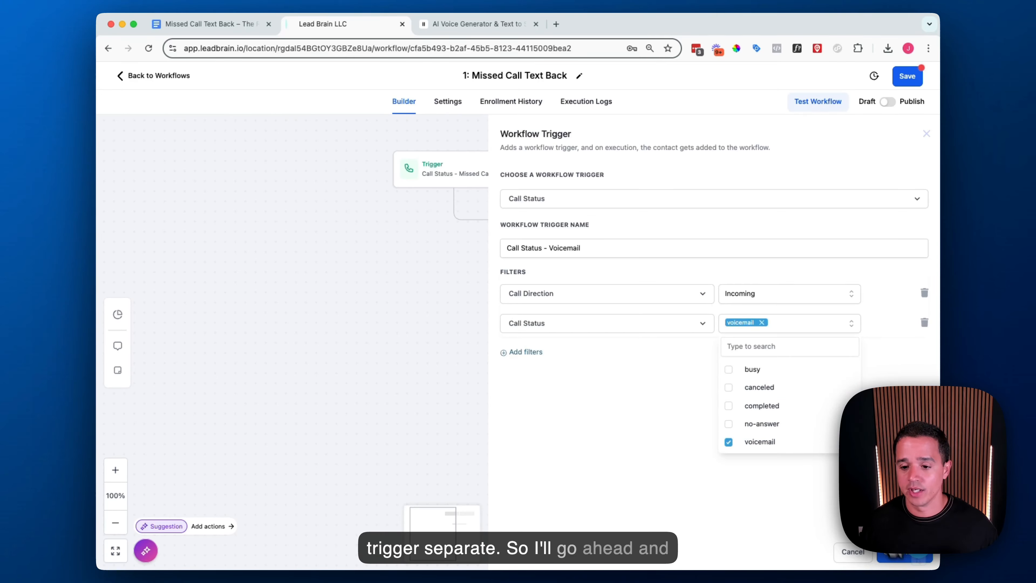
click(904, 553)
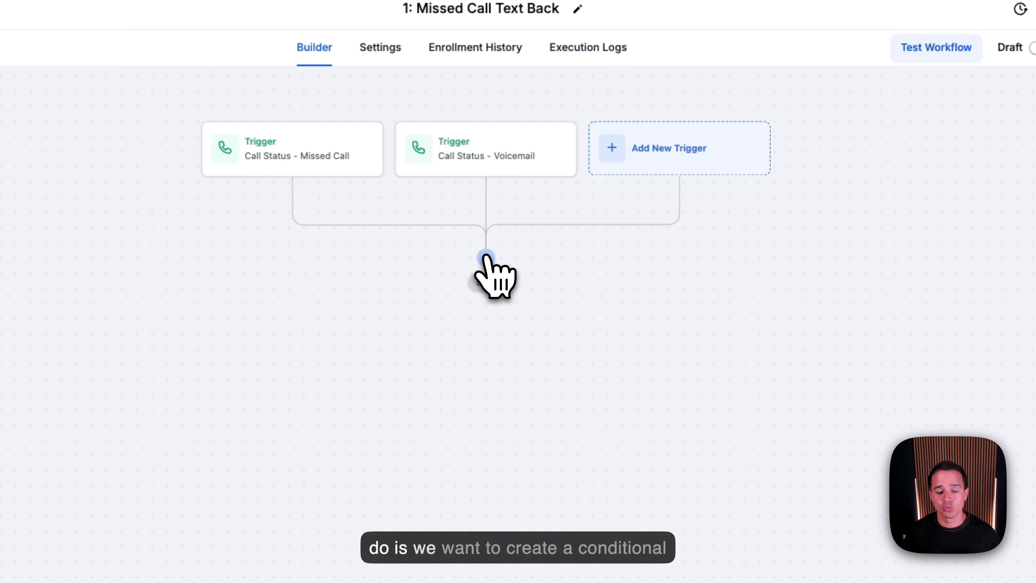
- Add an If / Else action below the triggers and name it "Missed Call Tag?"
click(485, 257)
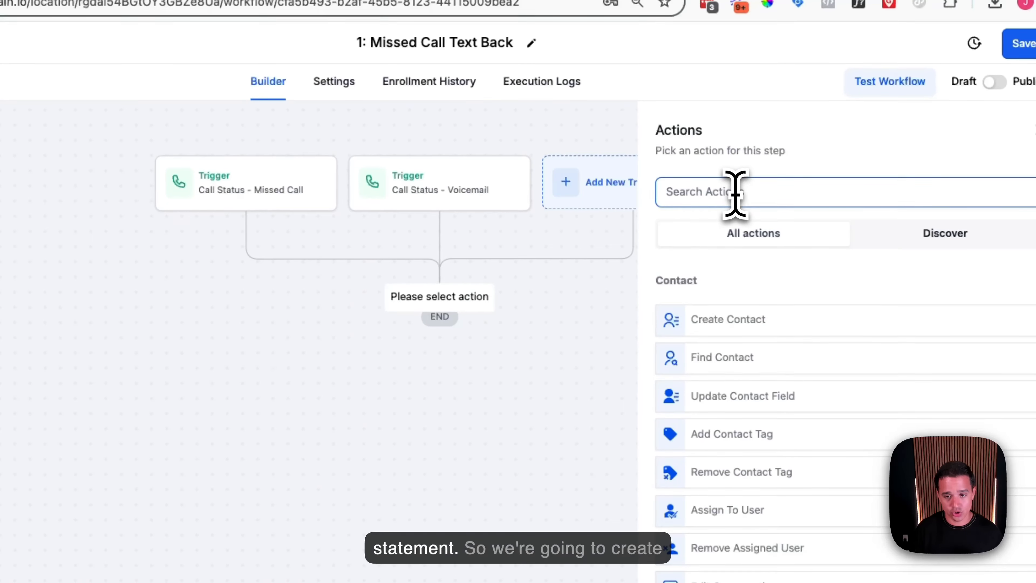
text(if)
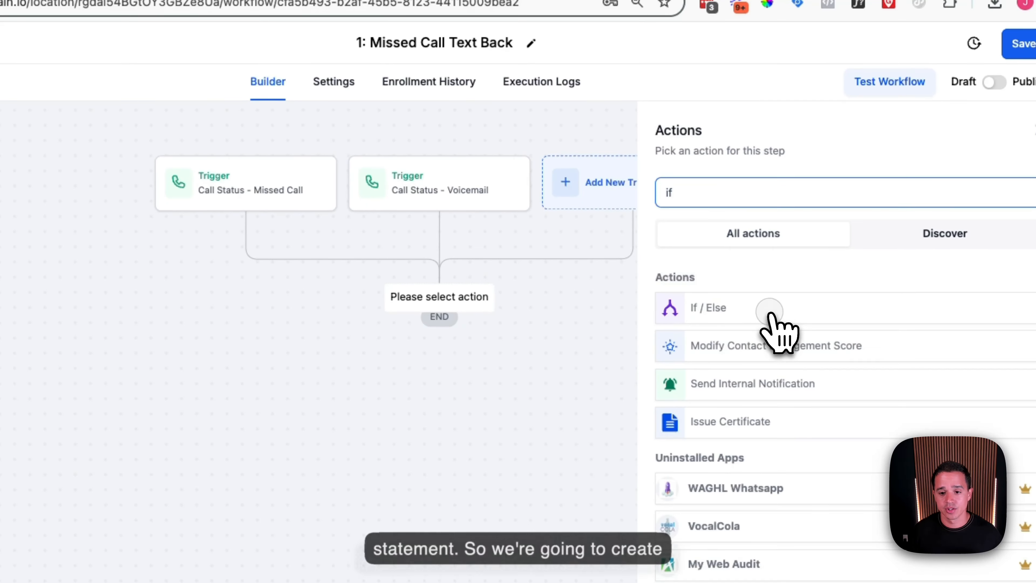
click(776, 310)
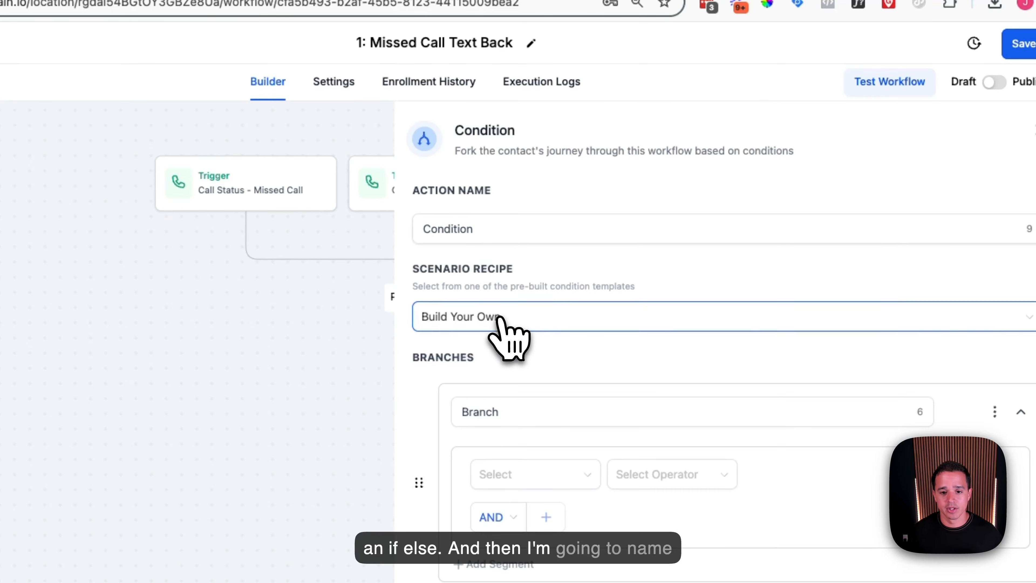
double_click(506, 243)
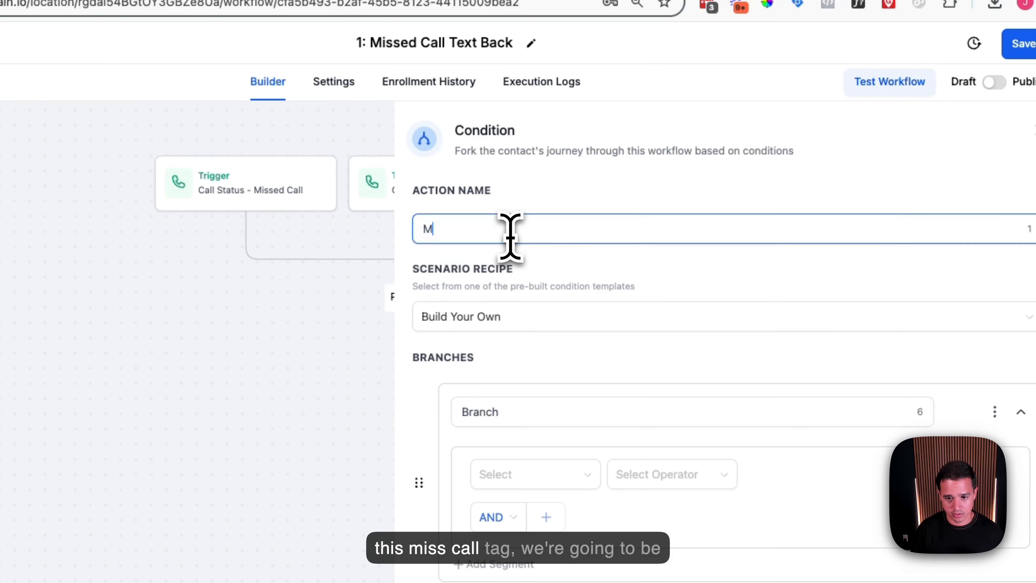
text(Missed Call Tag?)
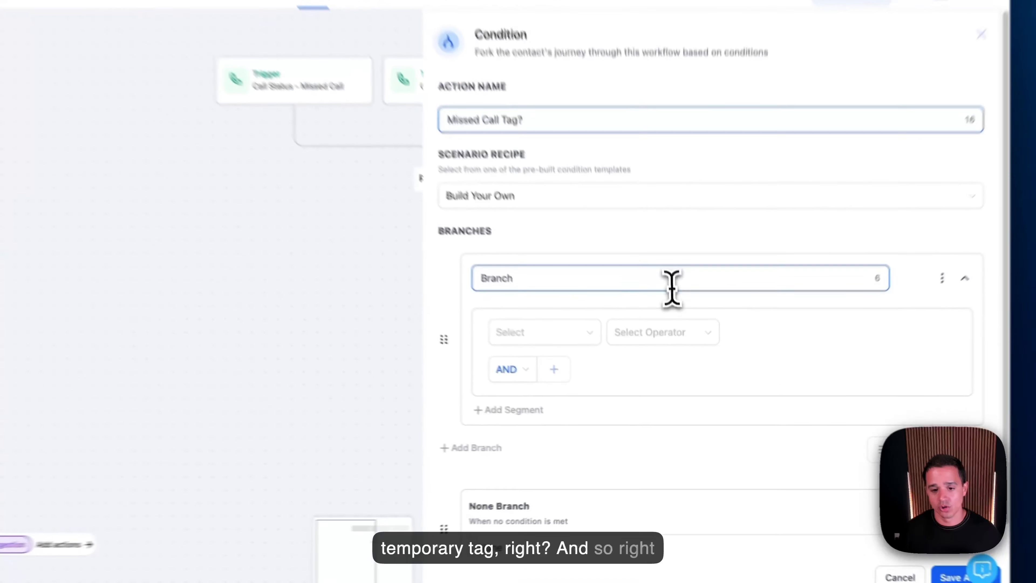
- Name the first branch of the condition "No"
double_click(678, 325)
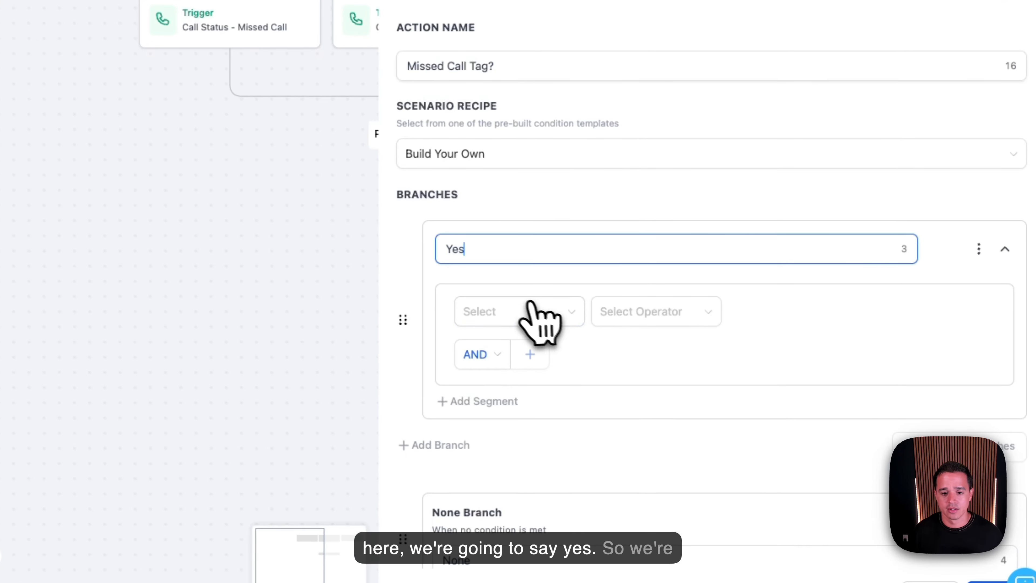
click(527, 312)
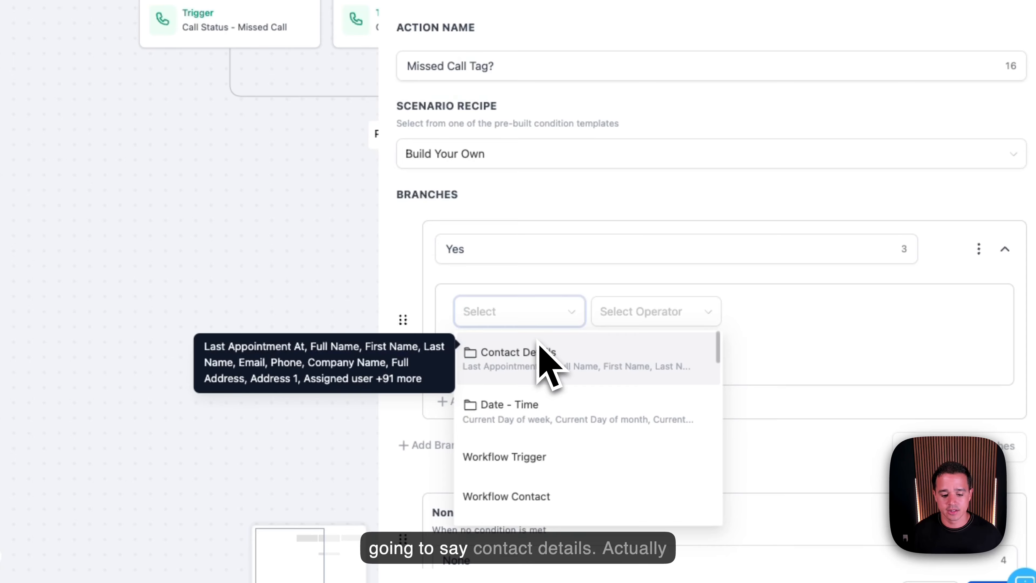
double_click(510, 260)
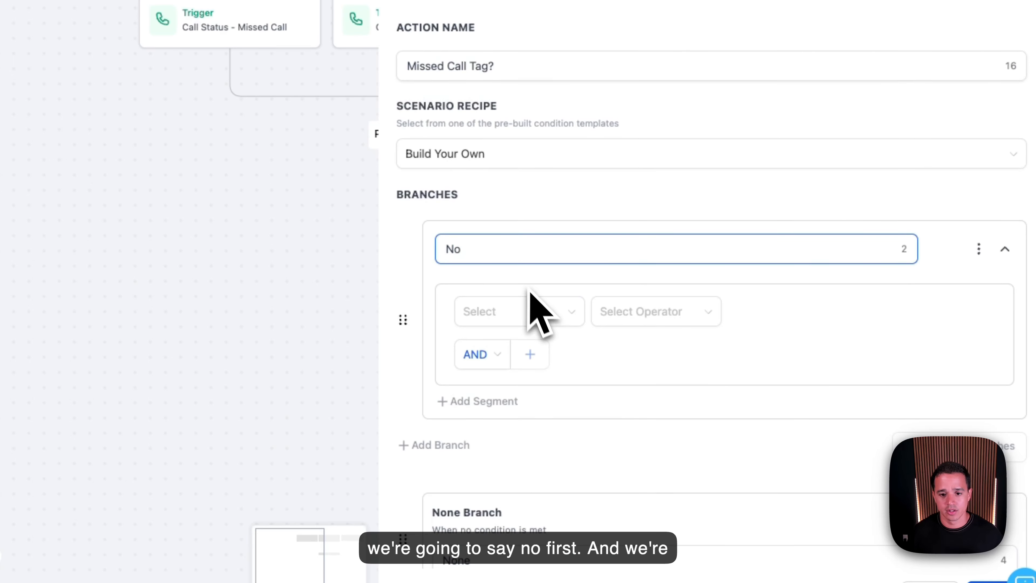
- Set the No branch's condition to the contact detail Tags with the operator Does not include
click(533, 312)
click(539, 351)
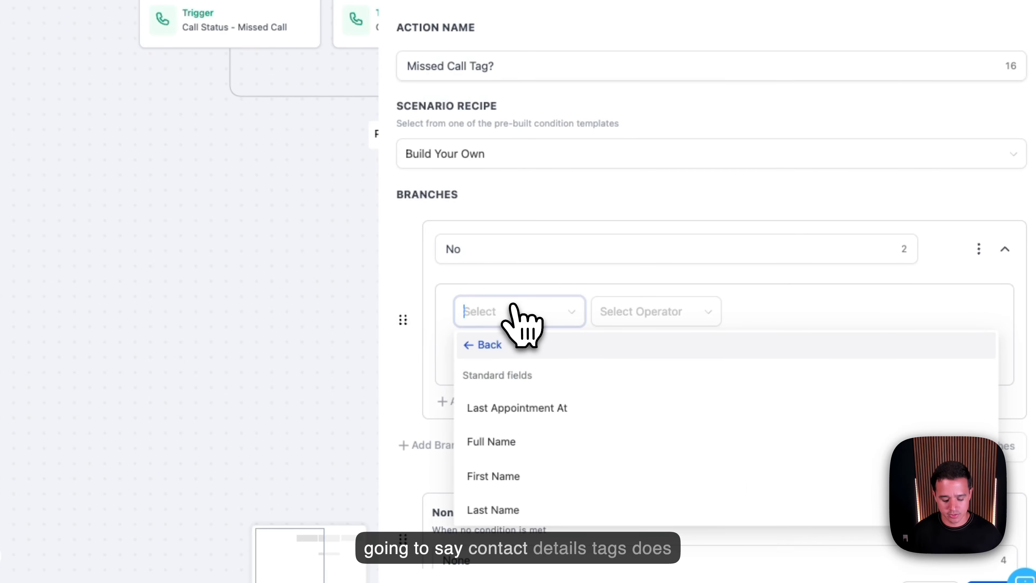
text(tag)
click(506, 381)
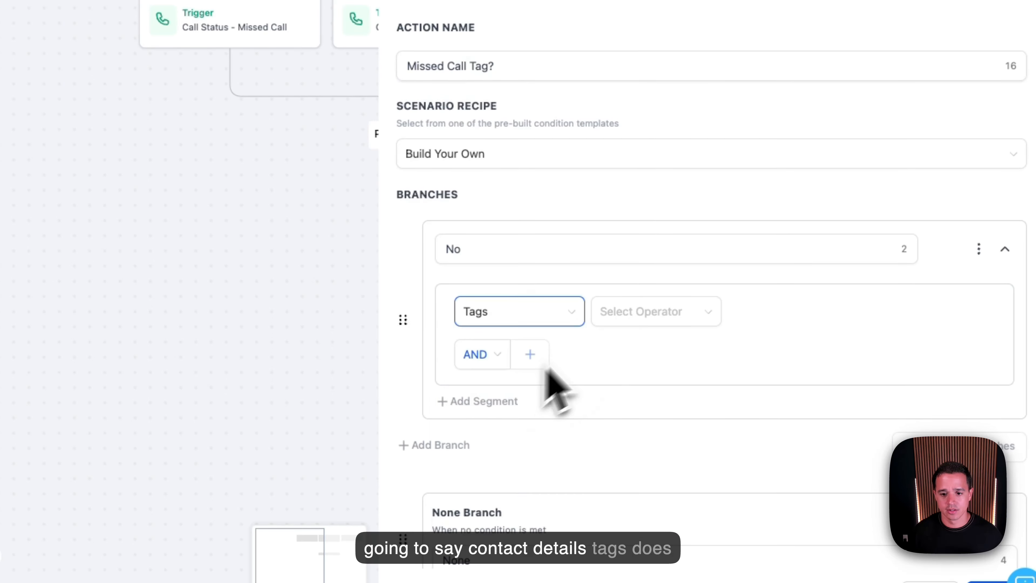
click(652, 314)
click(655, 371)
- Create a new tag named "missed call" from the No branch's tag selection
click(761, 314)
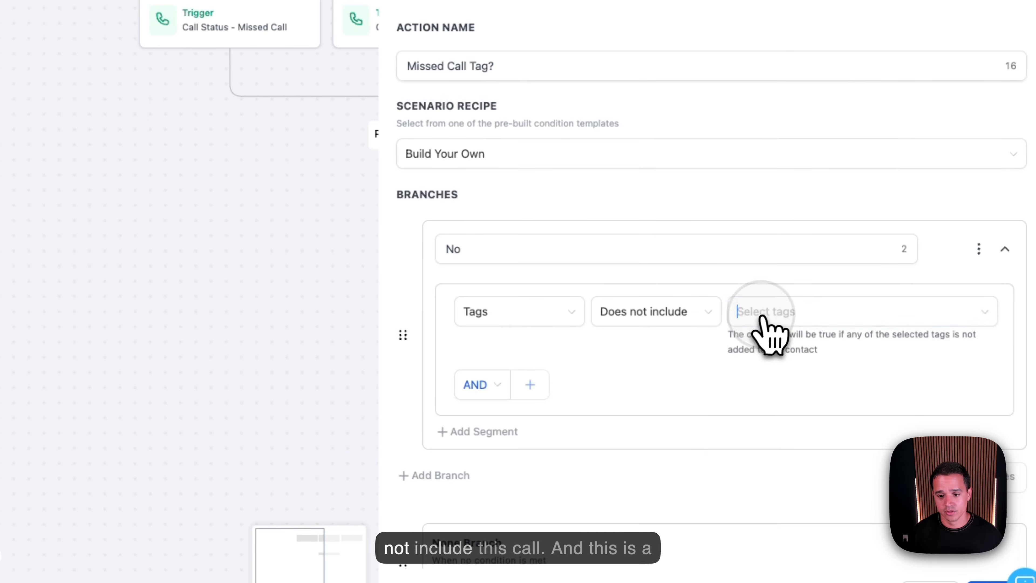
text(missed cal)
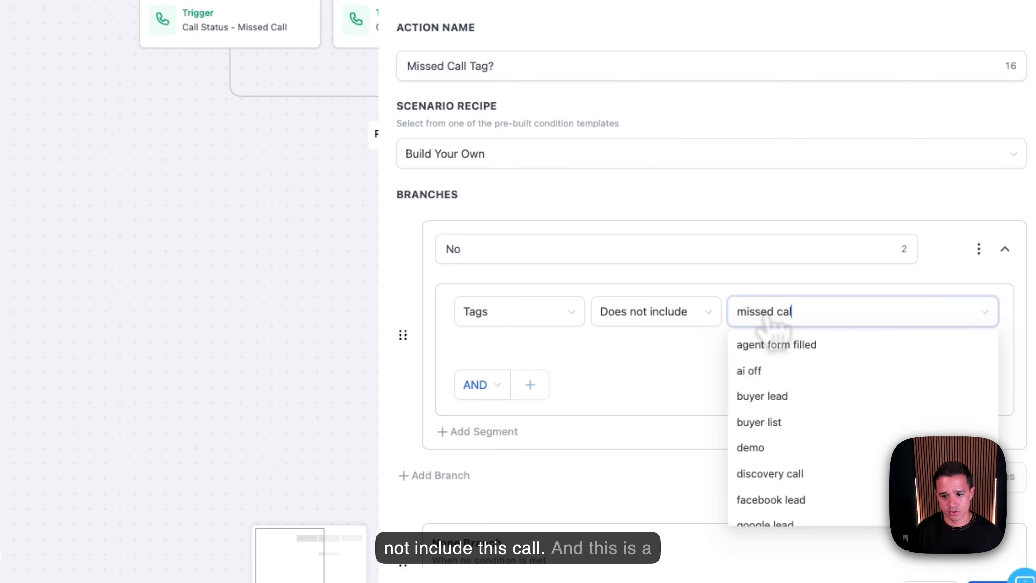
text(l)
click(789, 419)
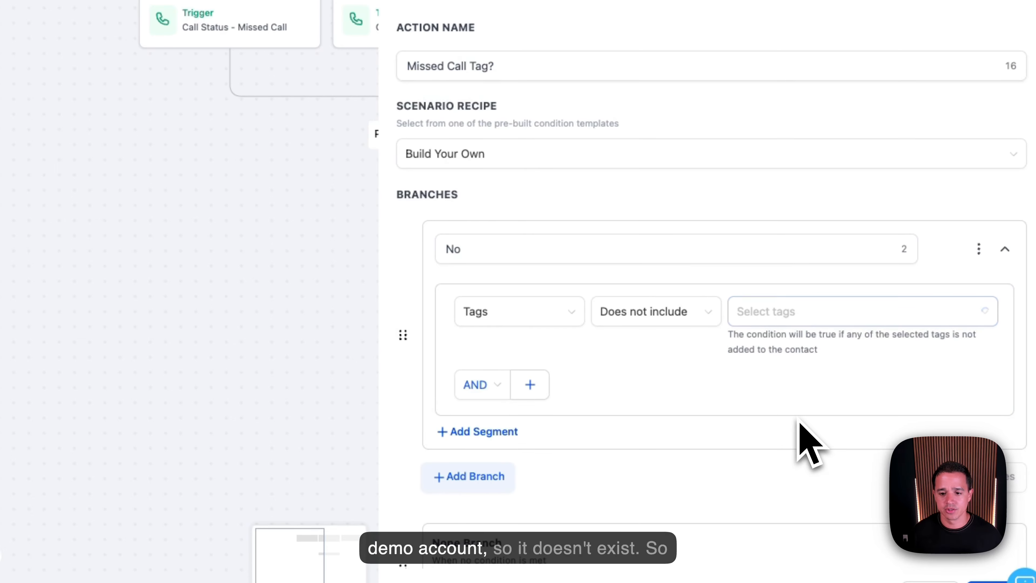
- Select the "missed call" tag as the No branch's condition value and save the If / Else action
click(812, 316)
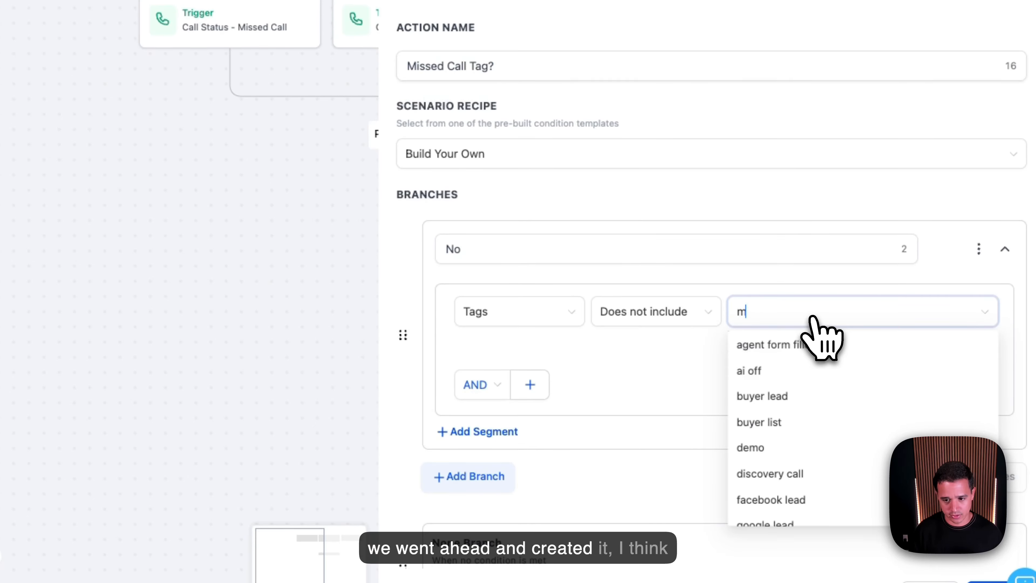
text(missed)
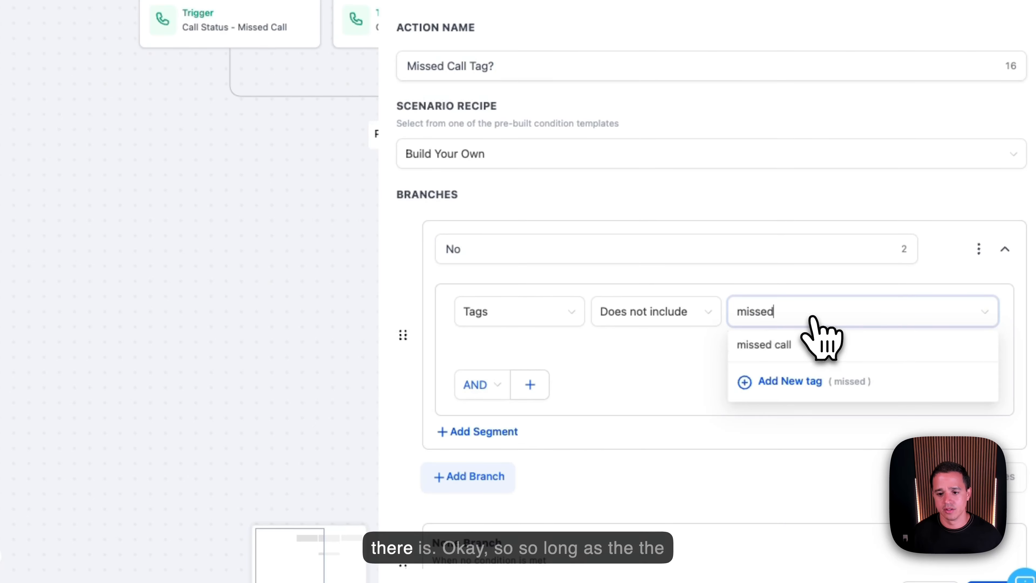
click(815, 345)
click(673, 366)
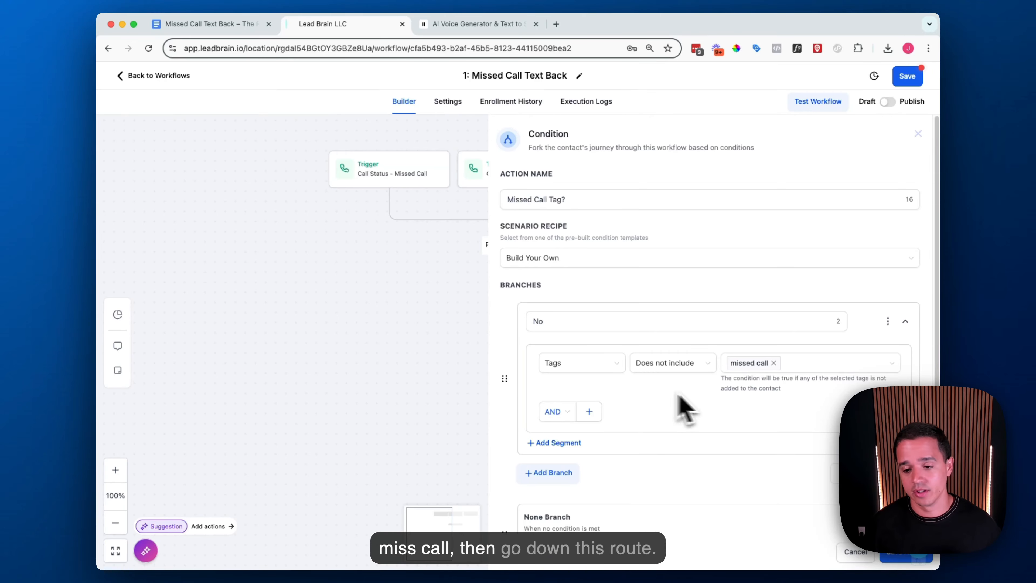
click(906, 554)
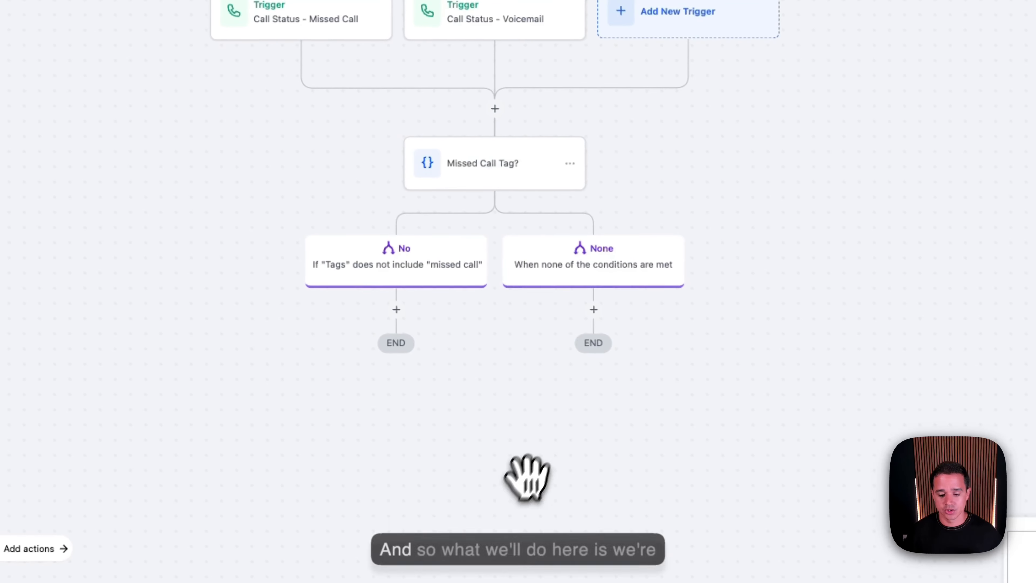
- Add an Add Contact Tag action under the No branch and name it "Add Tag - missed call & mctb"
drag(528, 478, 555, 324)
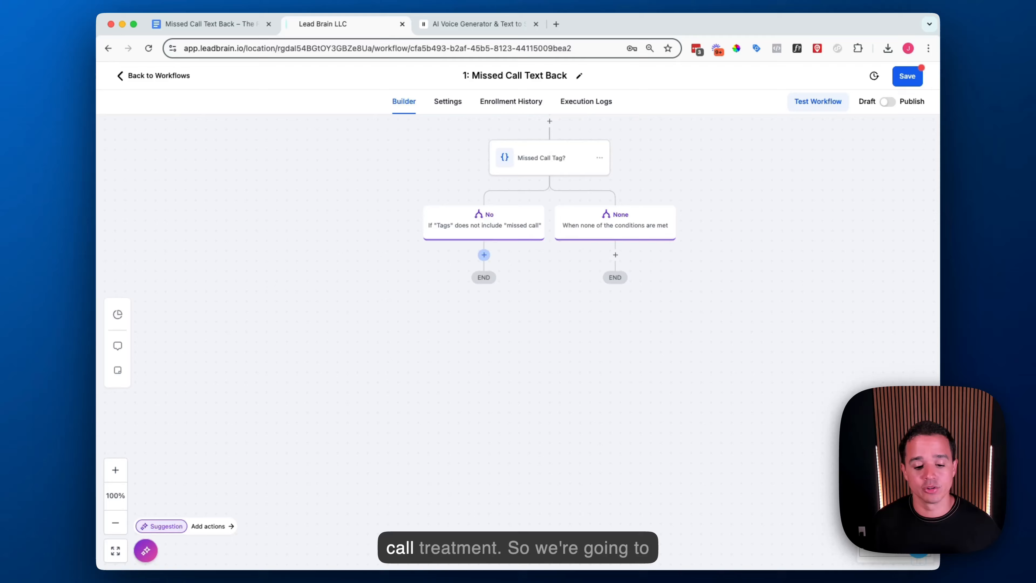
click(484, 255)
text(add)
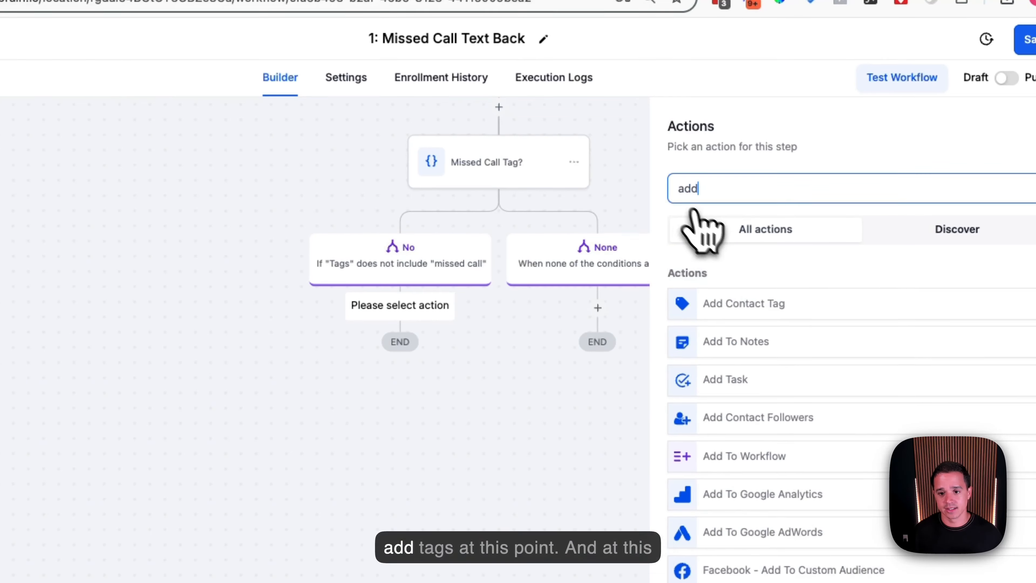
click(816, 305)
text(--)
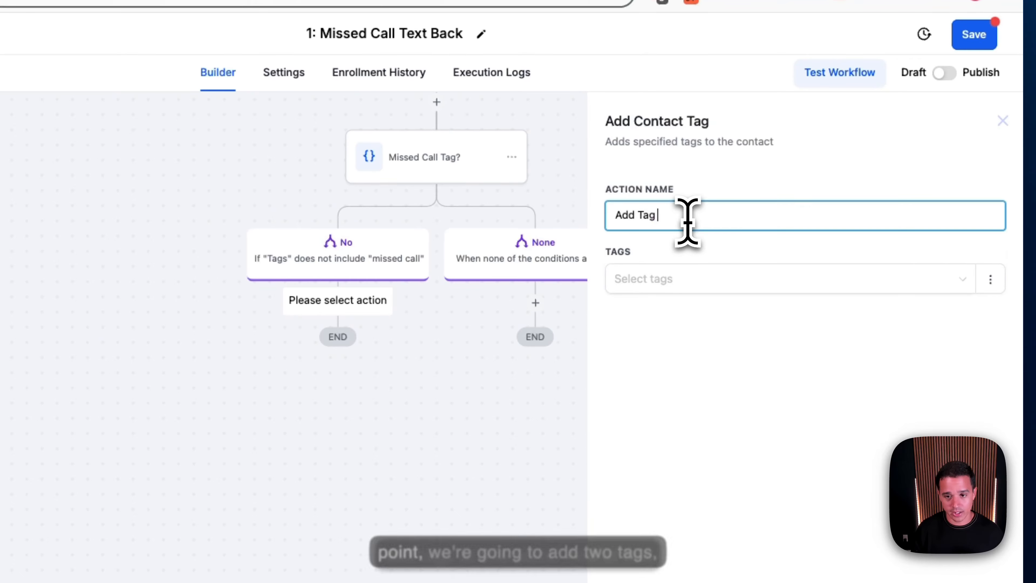
text(missed cal)
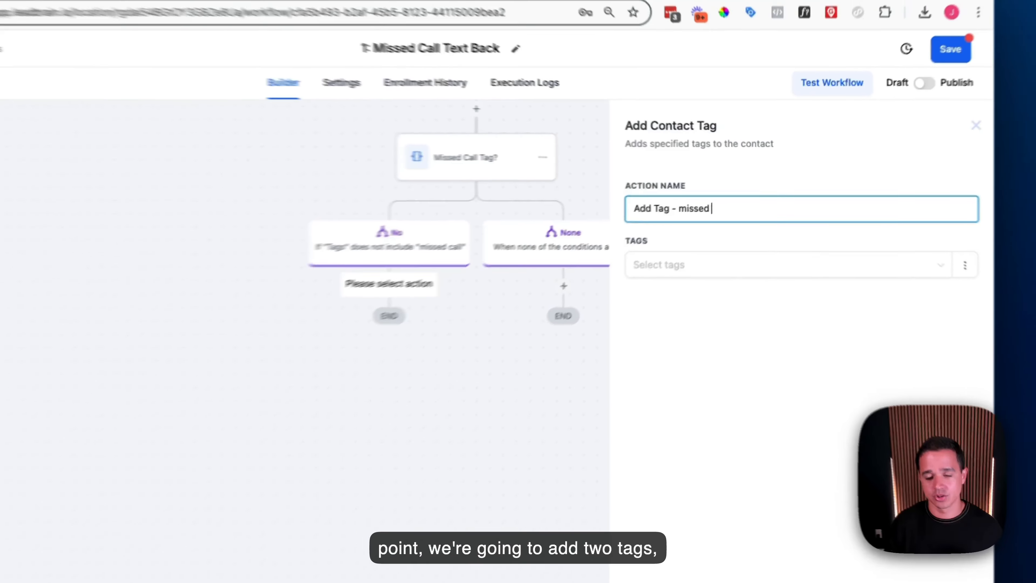
text(l & mctb)
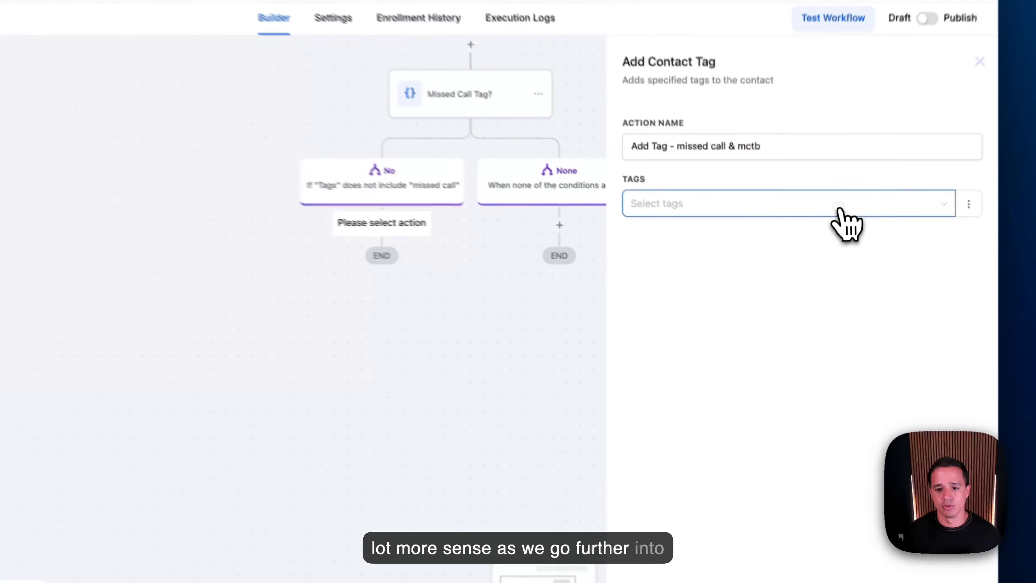
- Assign the existing "missed call" tag and a newly created "mctb" tag to the tag action, and save it
click(821, 240)
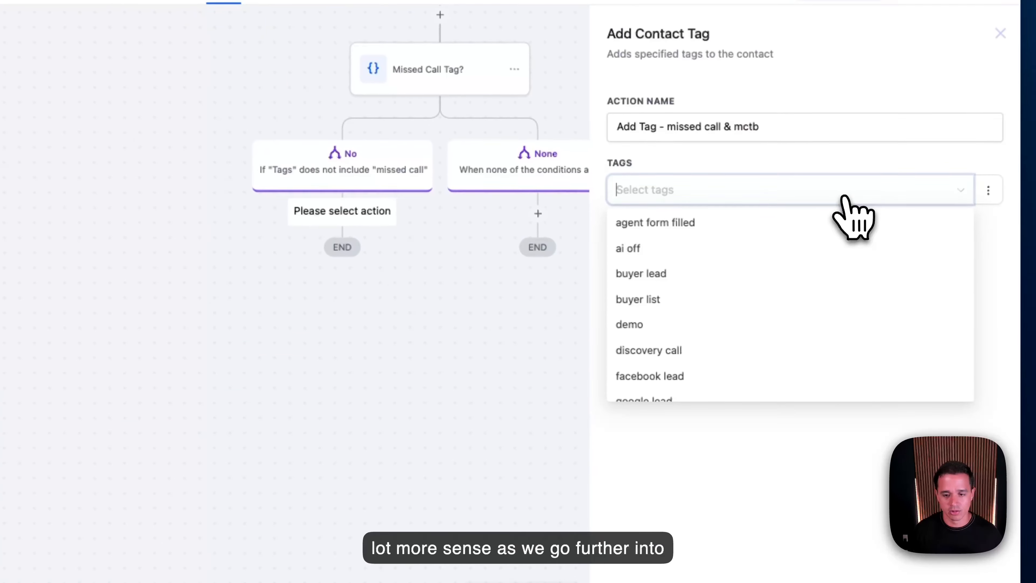
text(mis)
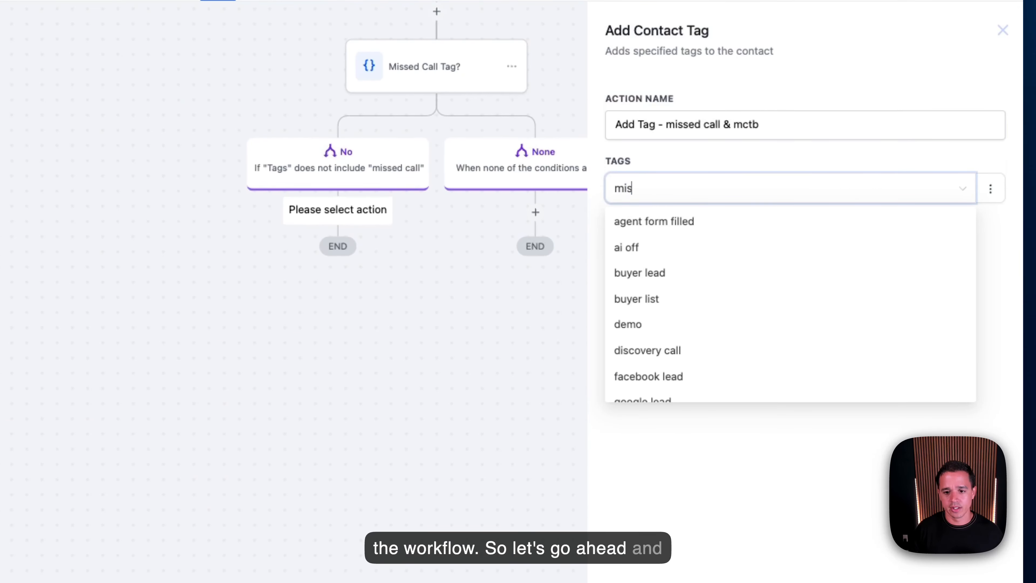
text(sed)
click(814, 223)
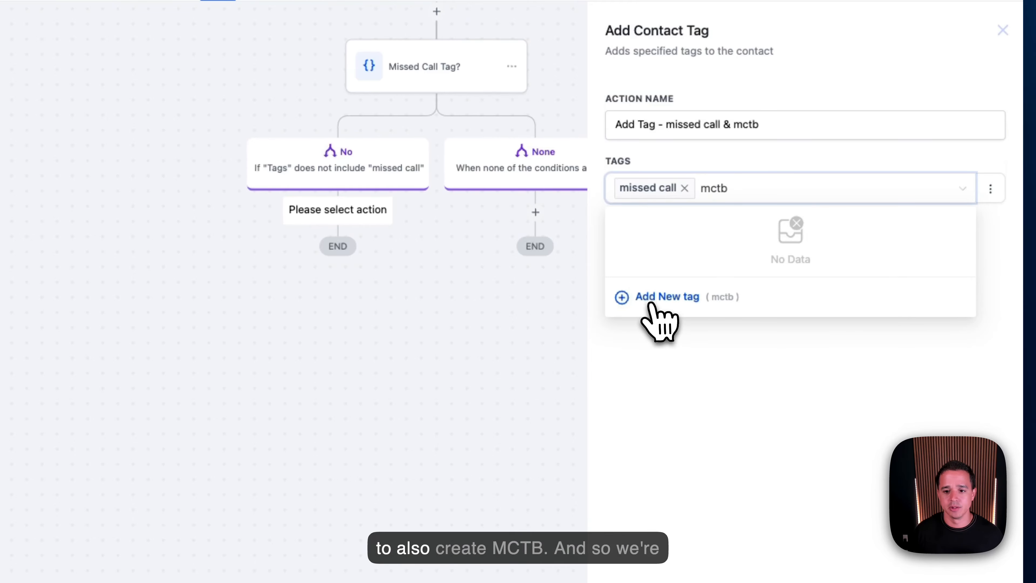
click(653, 297)
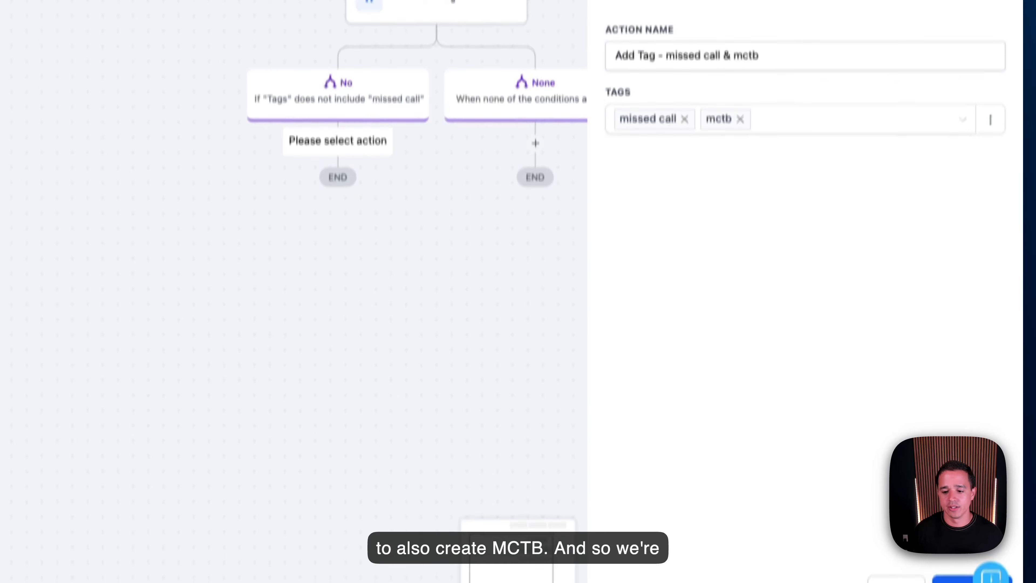
click(975, 551)
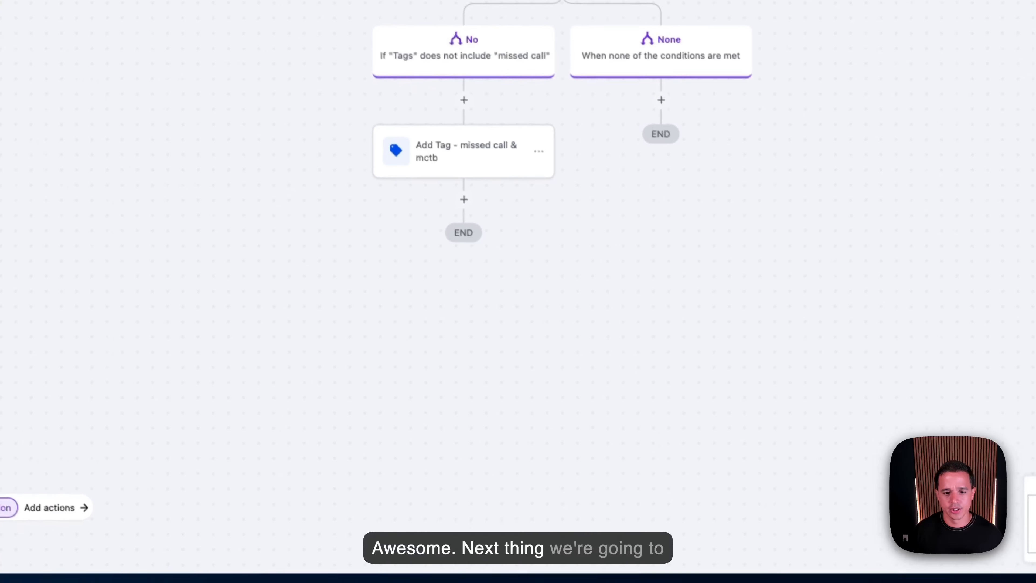
- Add an Update Contact Field action after the tag action and name it "Update contact field - source"
click(464, 199)
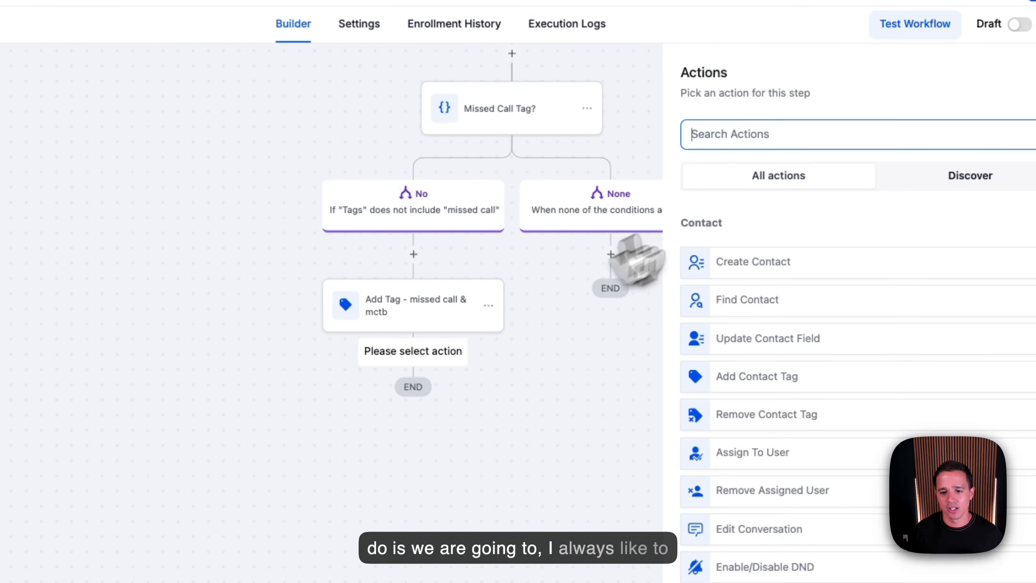
text(upda)
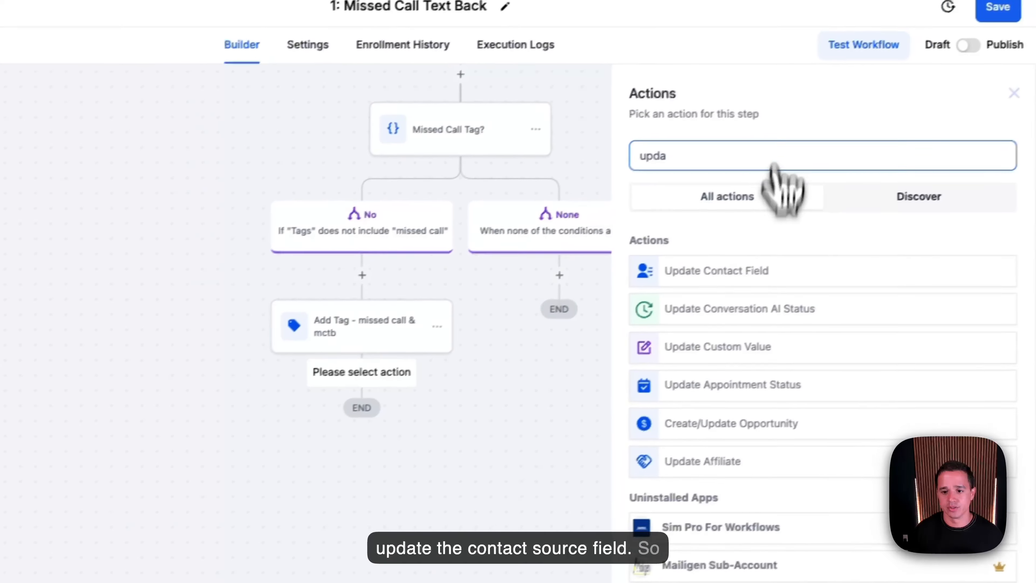
click(773, 272)
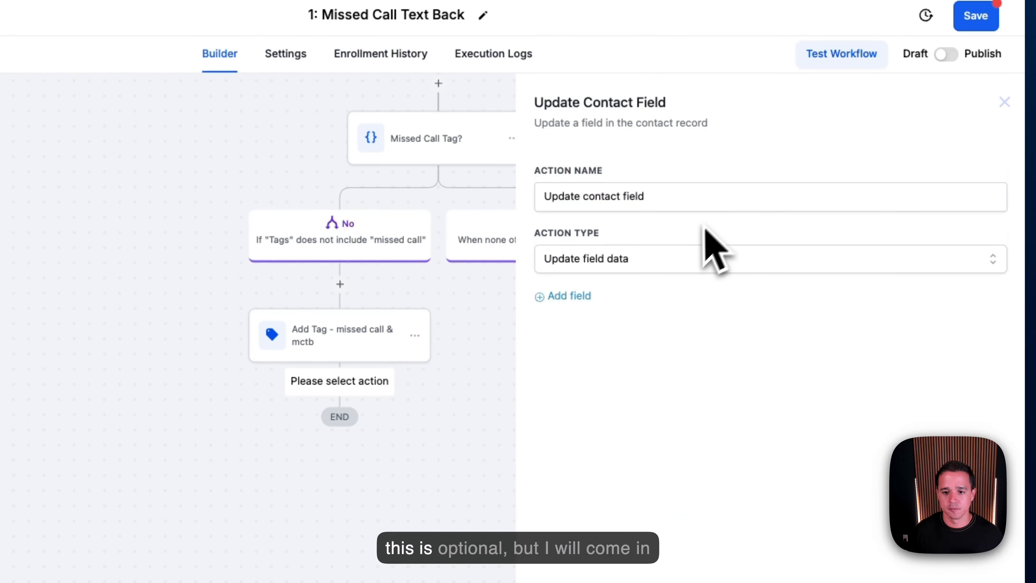
click(702, 265)
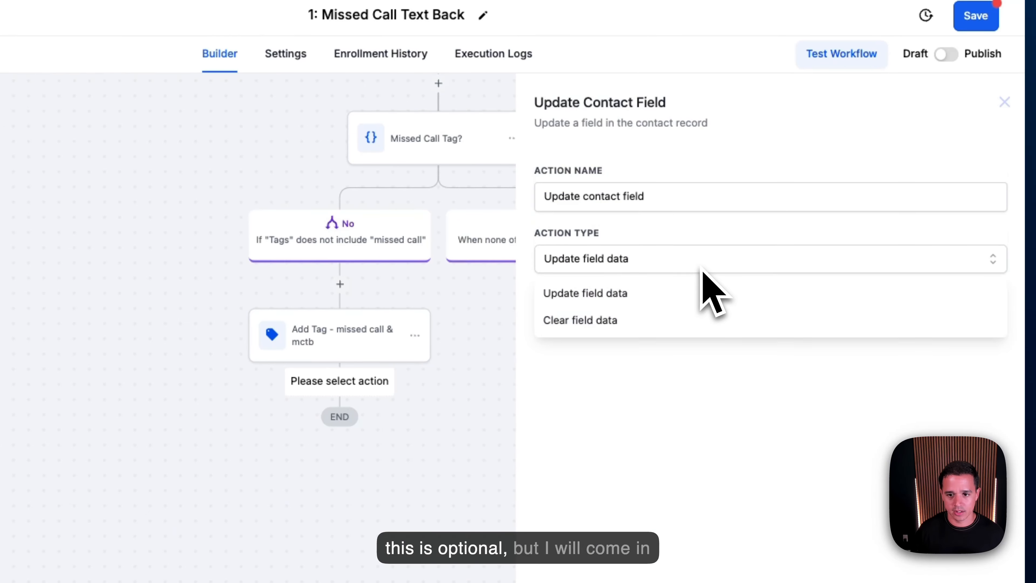
click(701, 200)
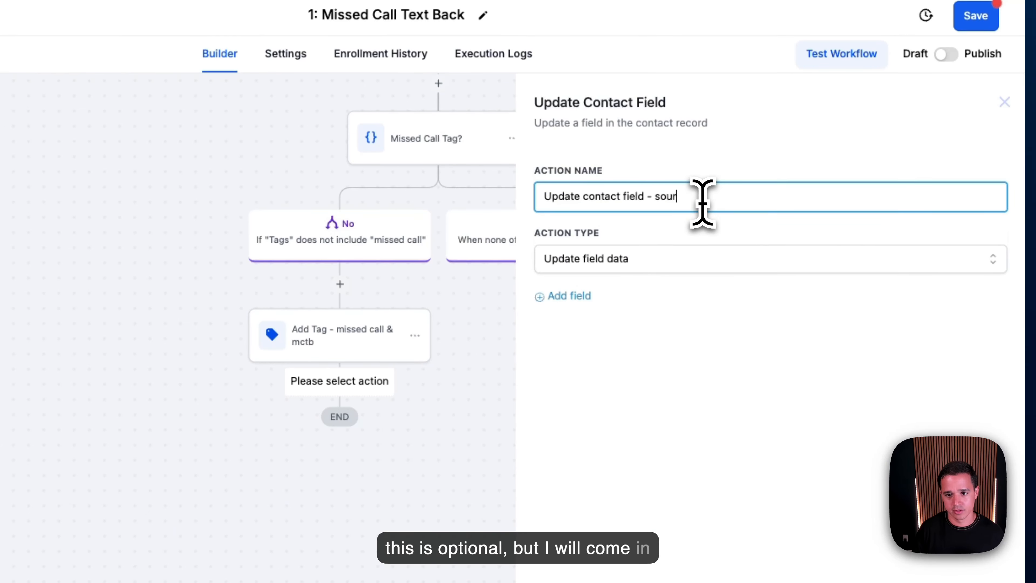
- Set the action's Contact Source field to "missed-call text back" and save the Update Contact Field action
click(567, 297)
click(591, 331)
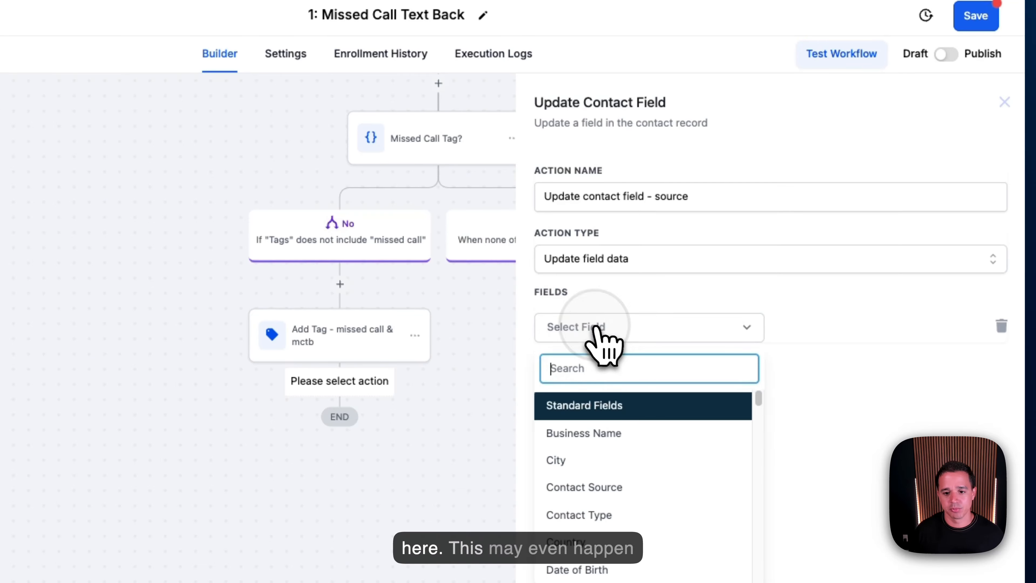
text(sour)
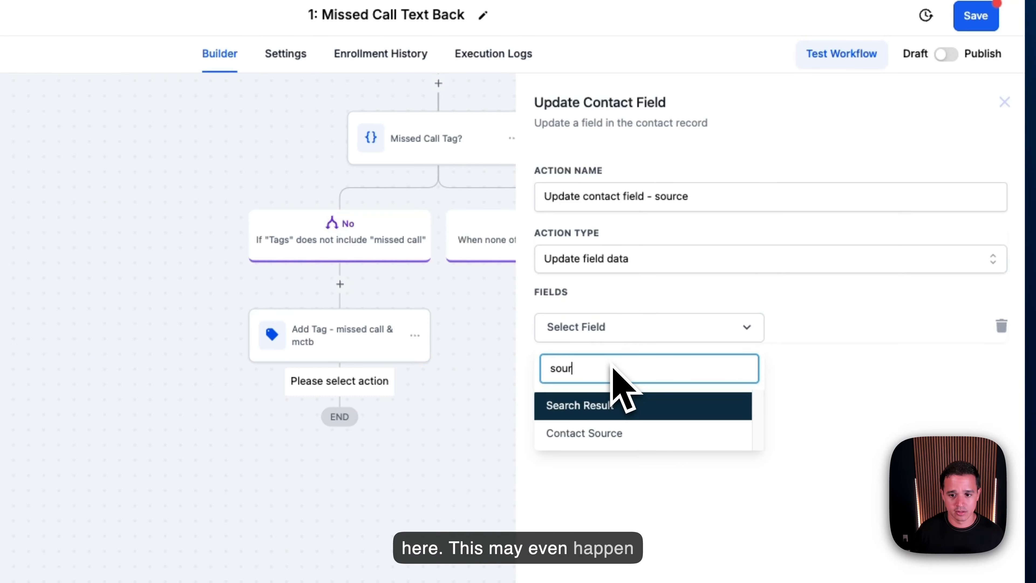
click(622, 434)
click(798, 324)
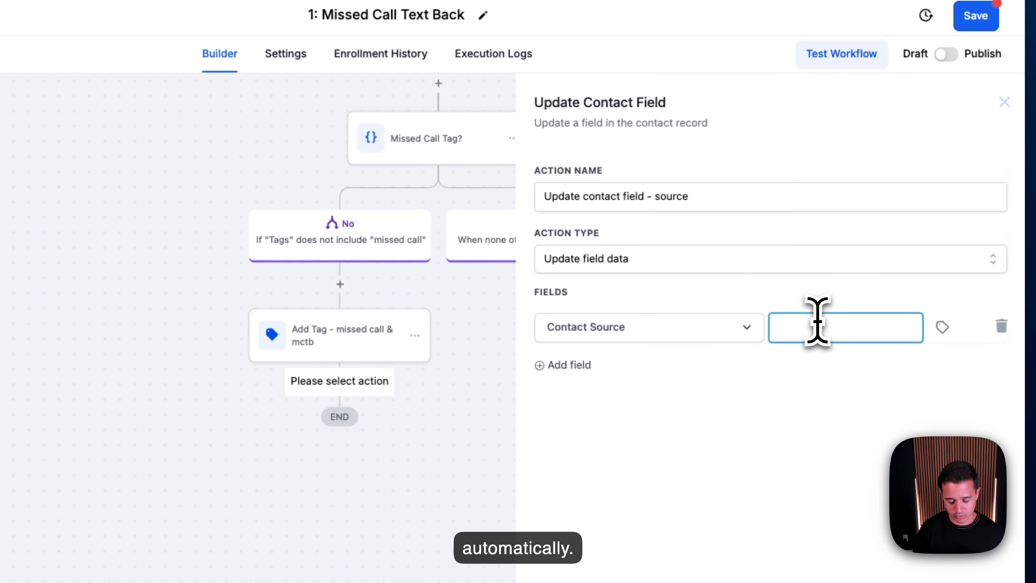
text(missed-call t)
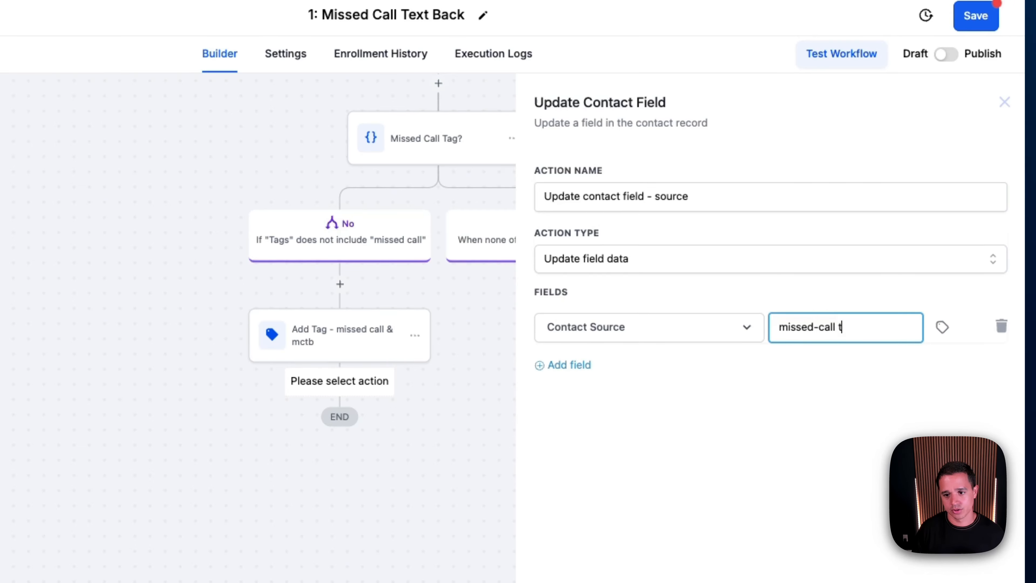
text(ext back)
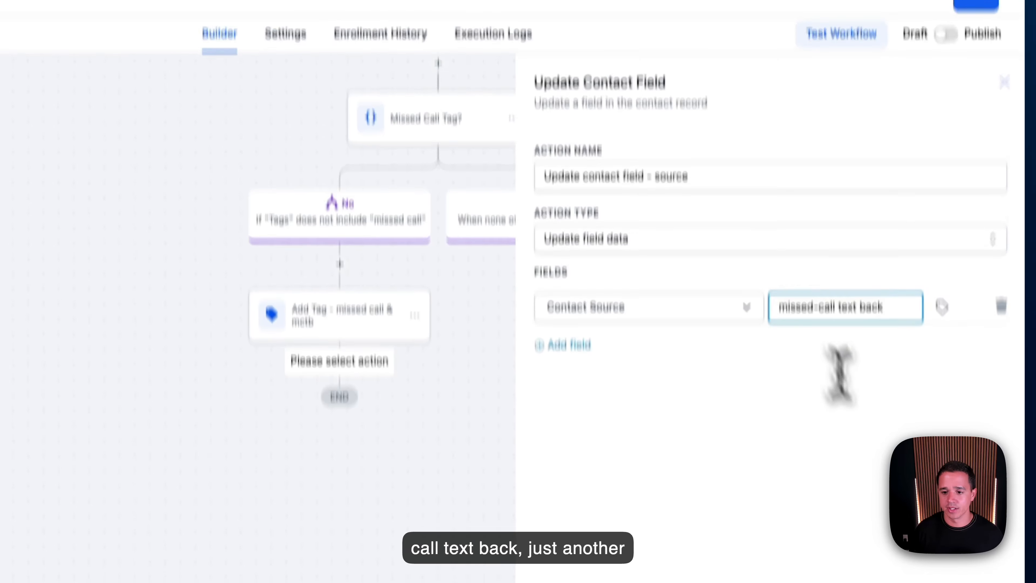
click(950, 563)
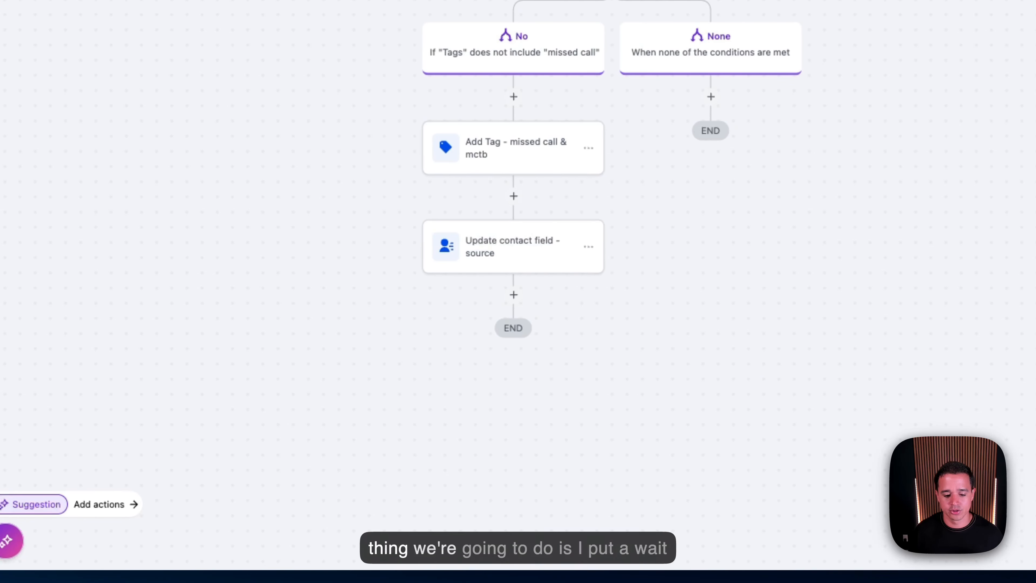
- Add a Wait action named "Wait - 30 seconds" after the contact field update, with a 0.5-minute time delay, and save it
click(447, 400)
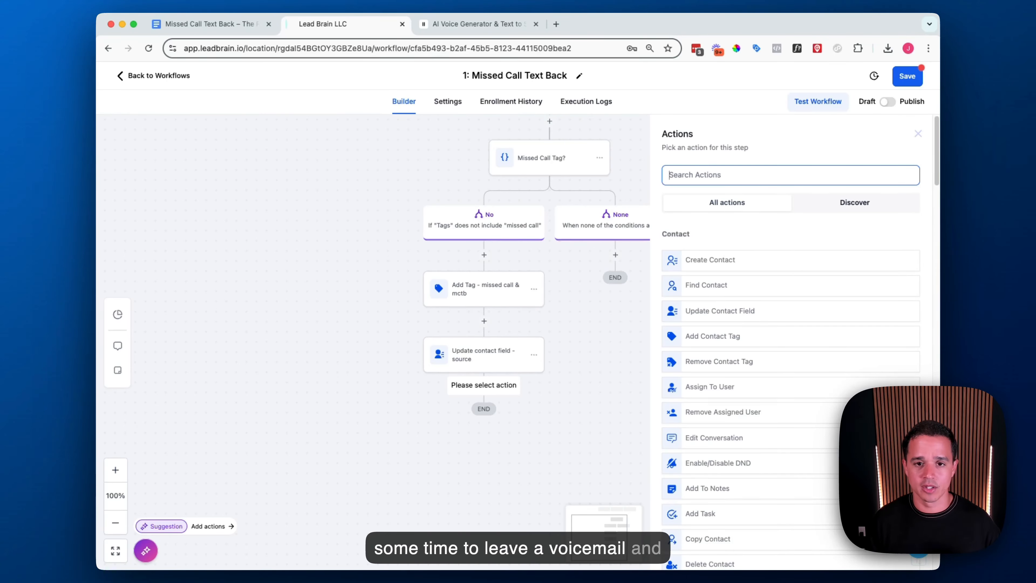
text(wait)
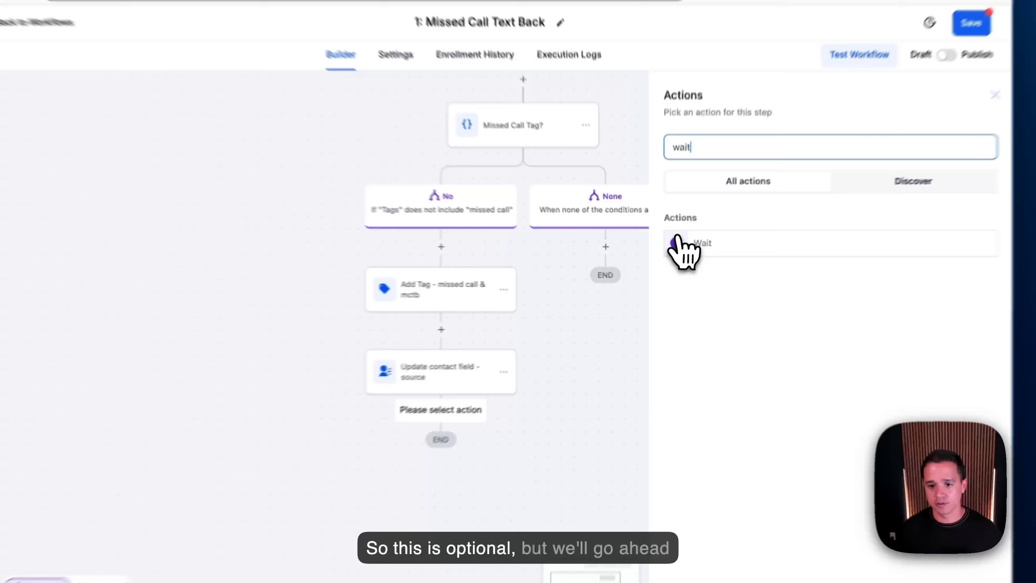
click(678, 243)
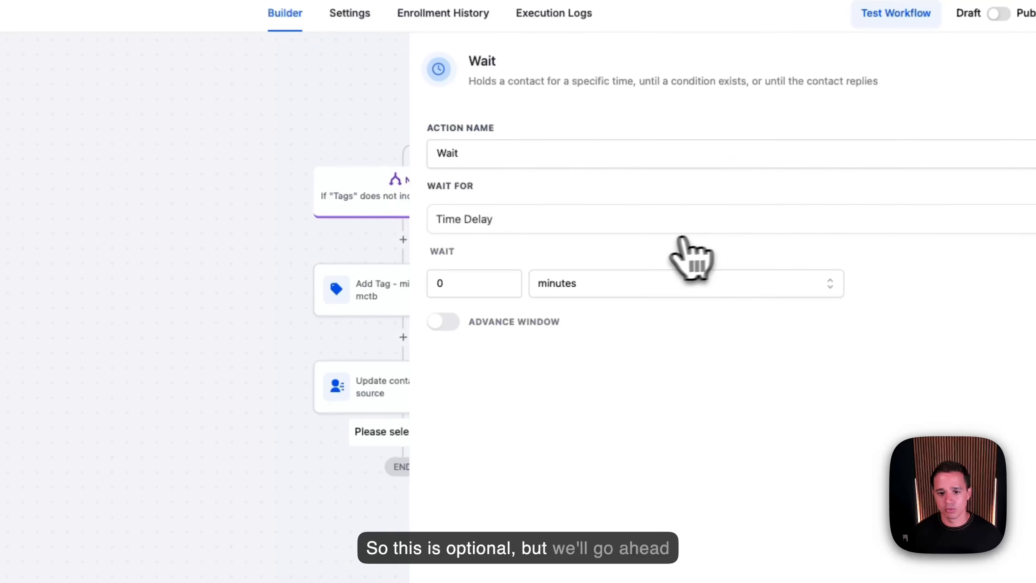
click(540, 180)
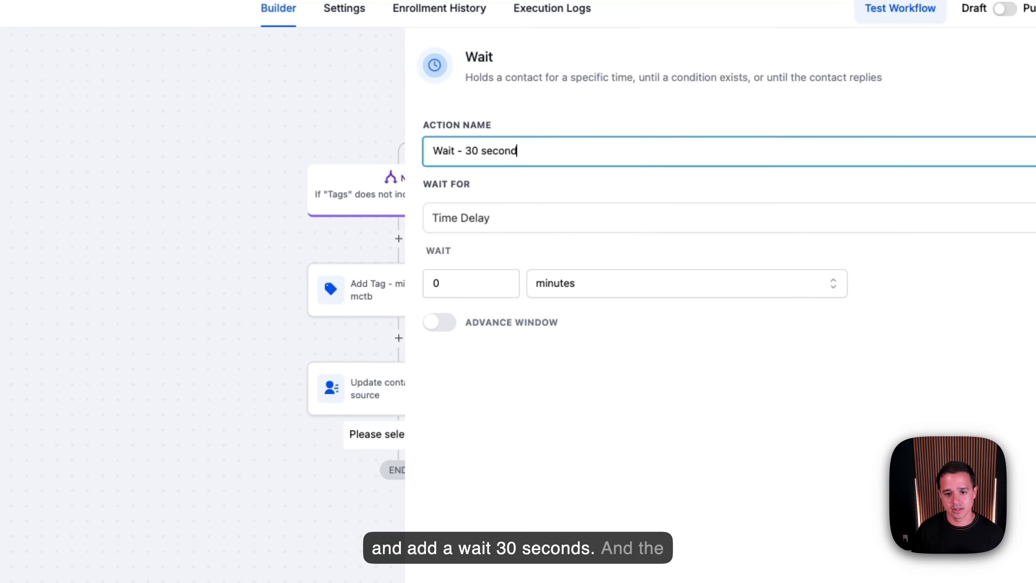
text(- 30 seconds)
click(485, 296)
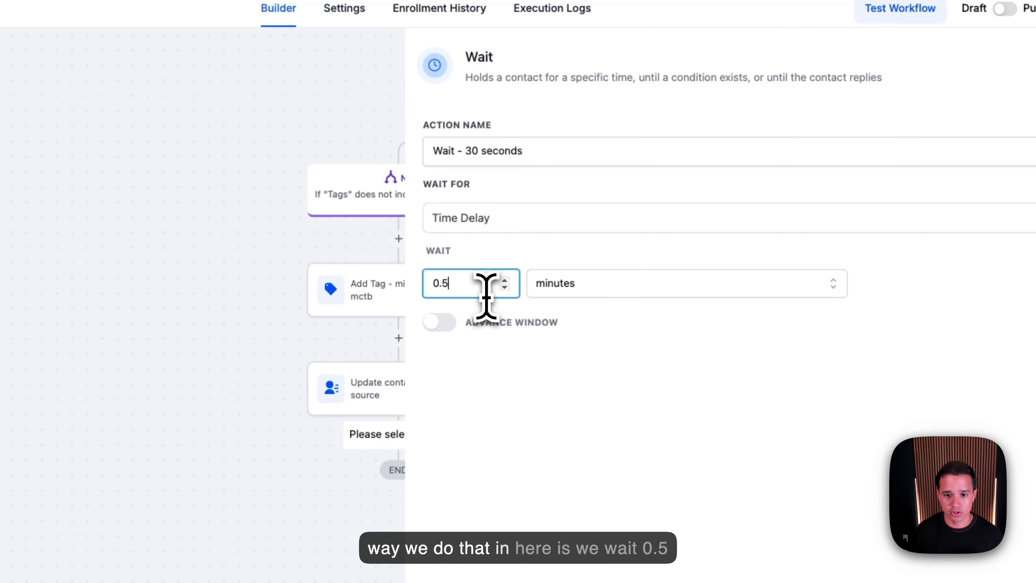
text(0.5)
click(950, 560)
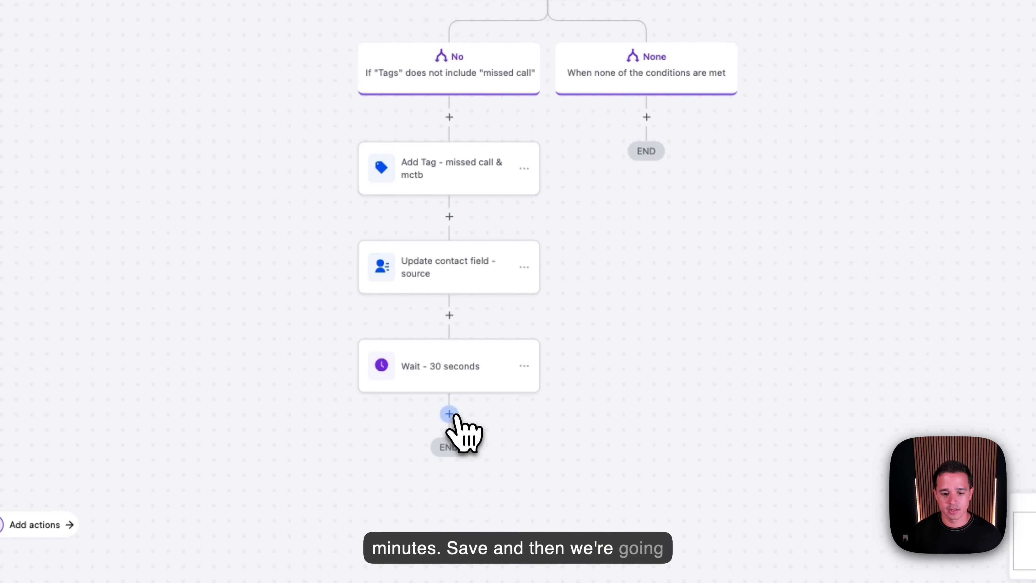
- Add a Send SMS action after the 30-second wait and name it "SMS - MCTB"
click(450, 413)
text(sms)
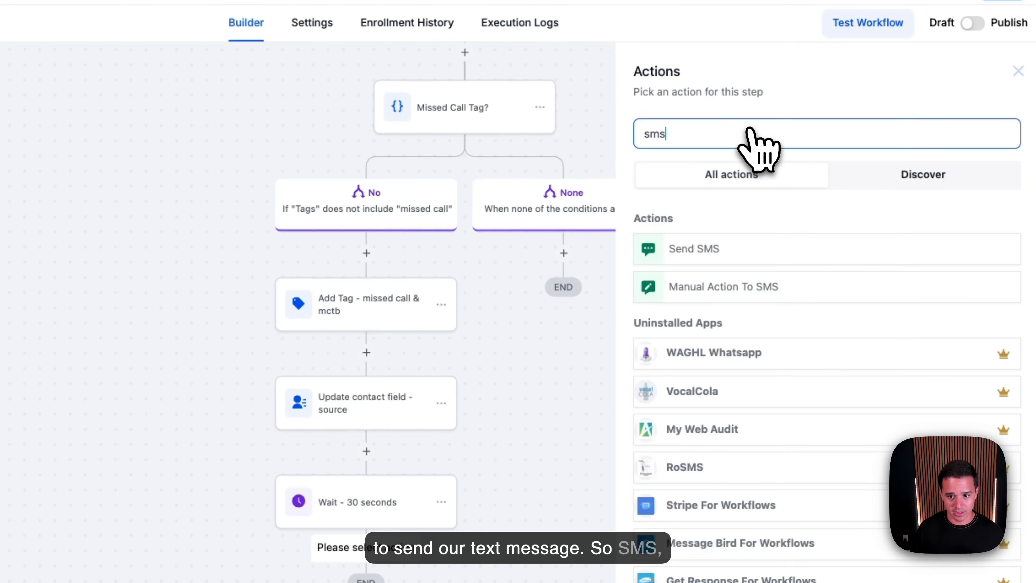
click(734, 249)
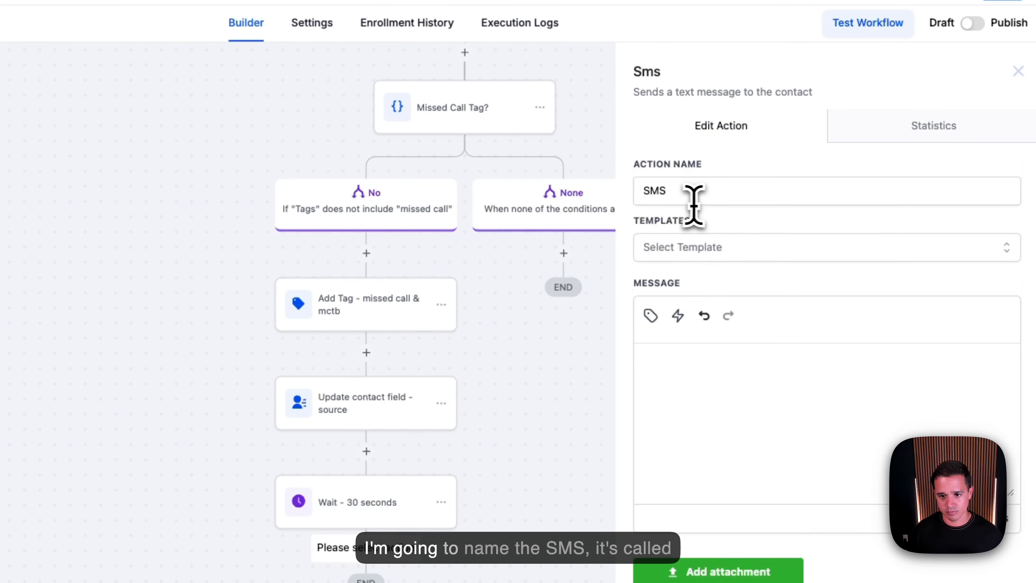
click(701, 200)
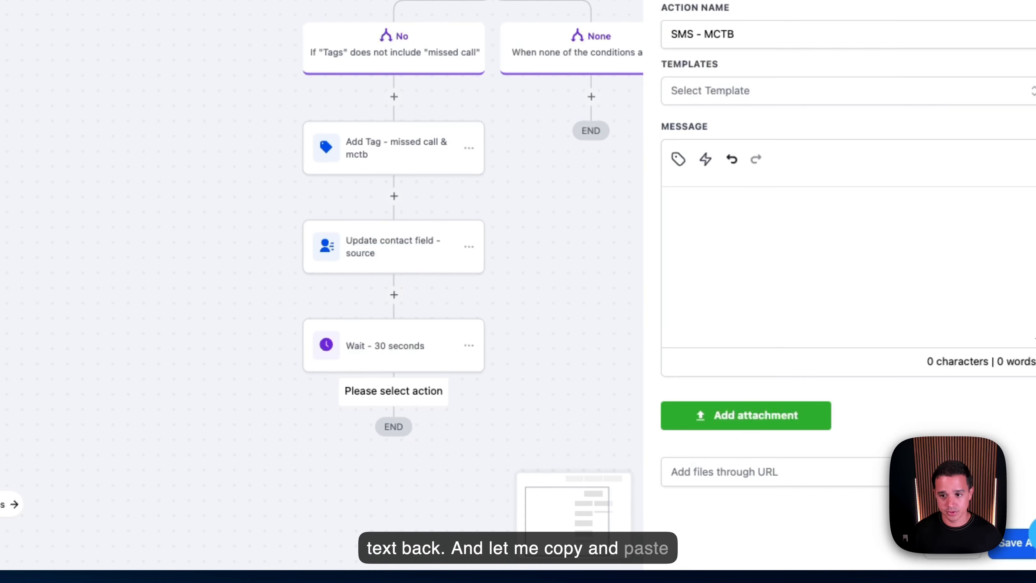
- Enter and save the message "Hey, this is {{custom_values.closebot_rep_name}} from {{location.name}}. Sorry we couldn't answer the phone. I can text at the moment, how can I help you?"
click(700, 354)
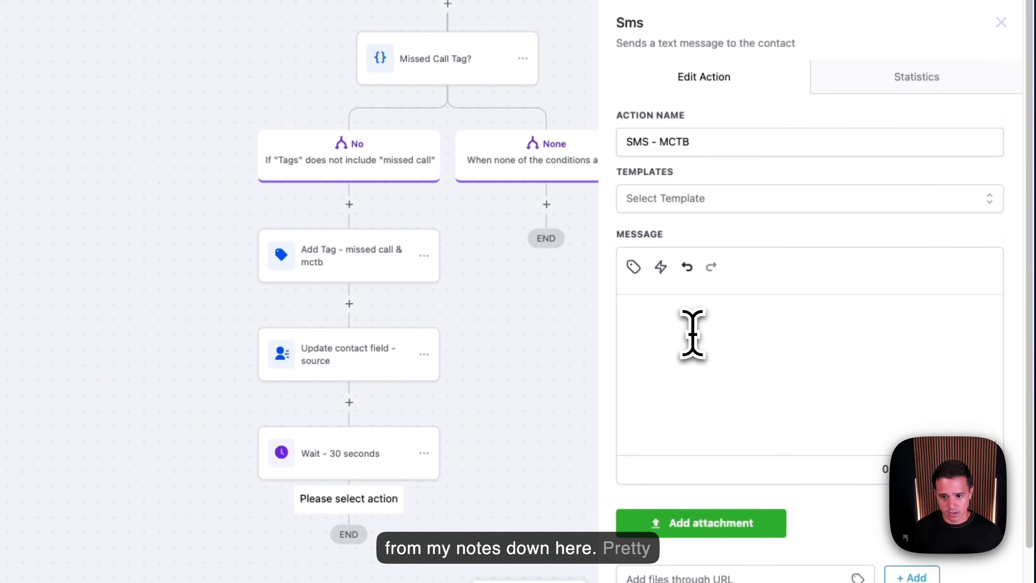
text(Hey, this is {{custom_values.closebot_rep_name}} from {{location.name}}. Sorry we couldn't answer the phone. I can text at the moment, how can I help you?)
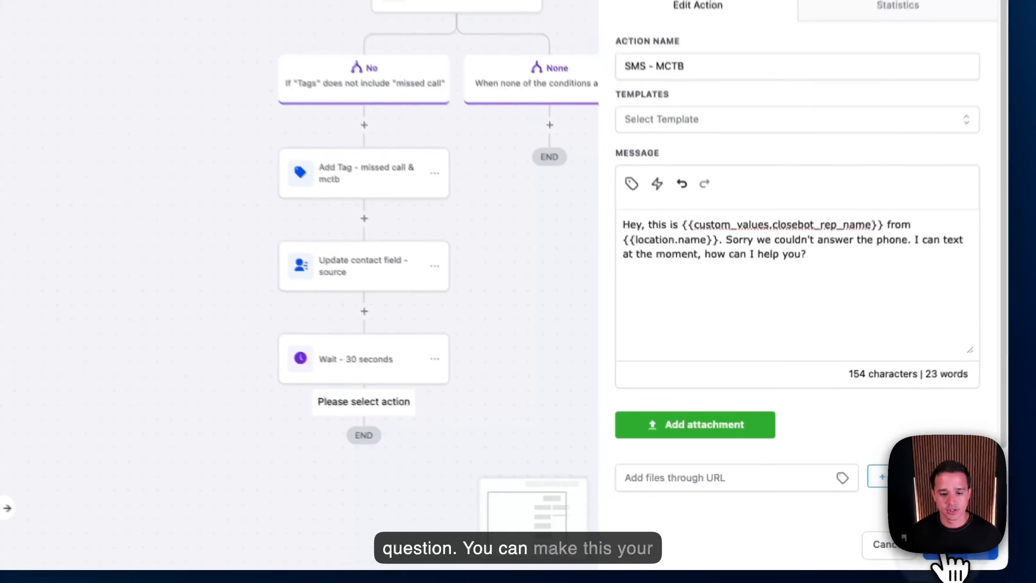
click(895, 558)
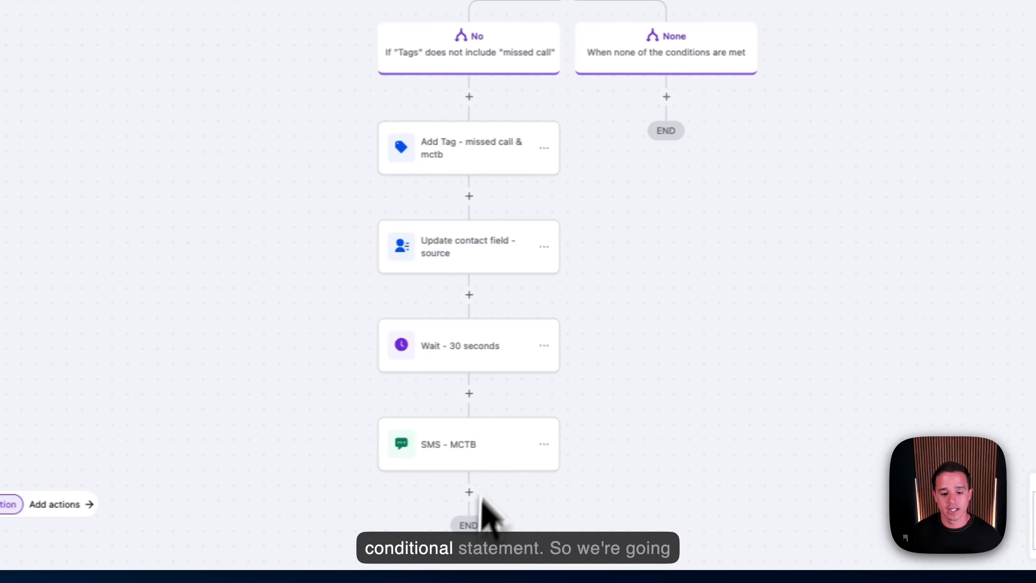
click(447, 492)
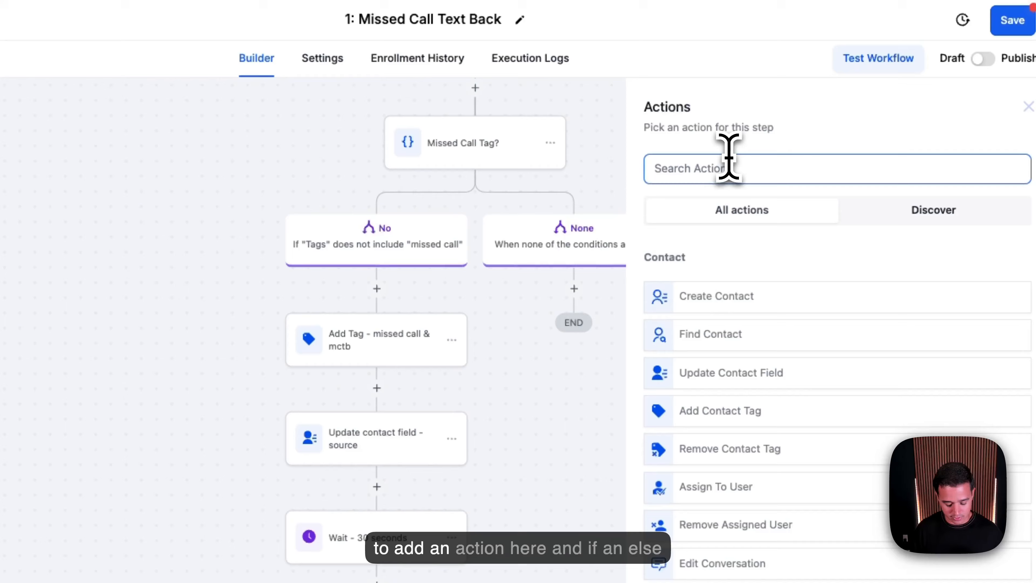
text(if)
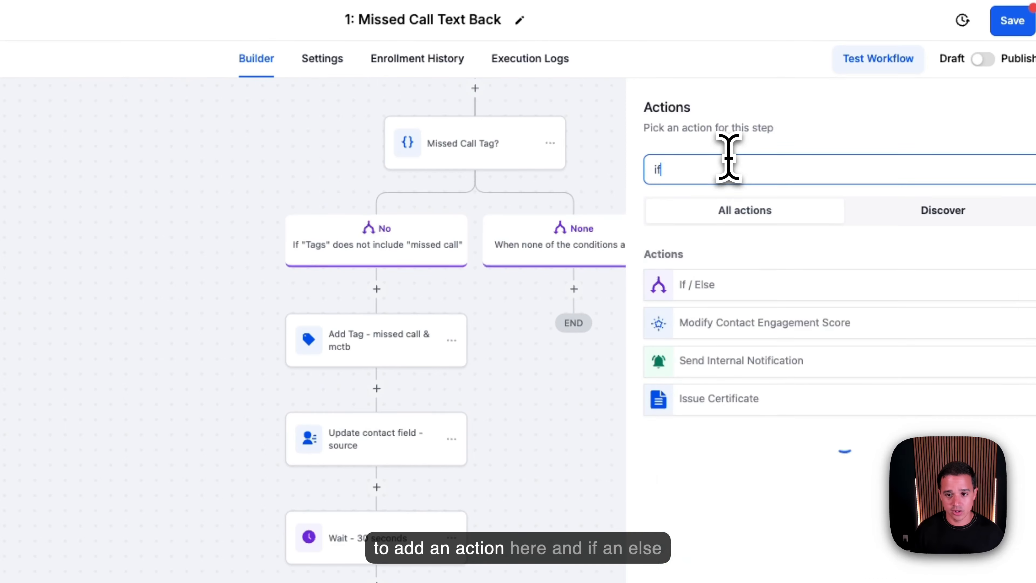
click(738, 283)
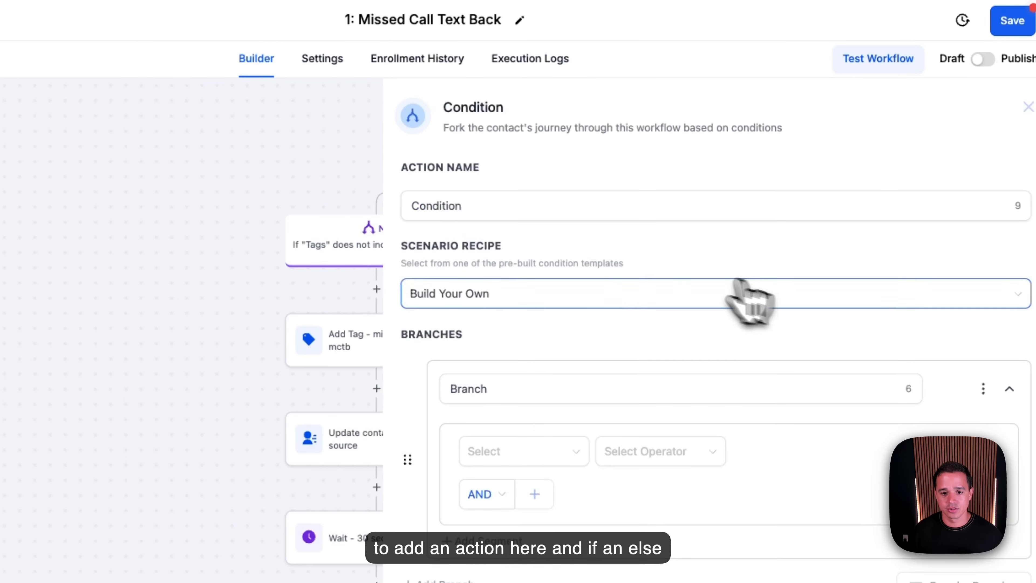
double_click(545, 213)
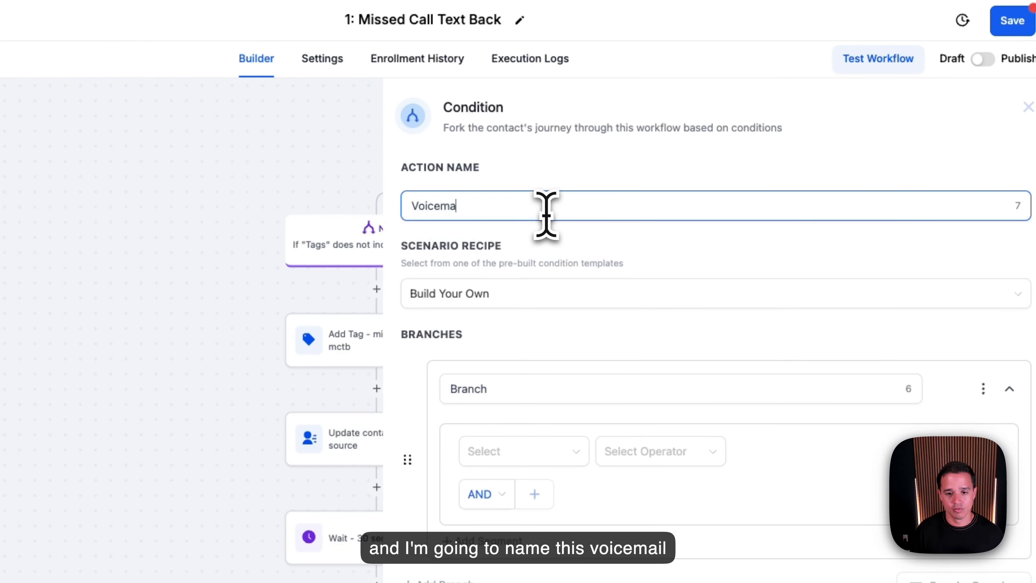
text(Voicemail/)
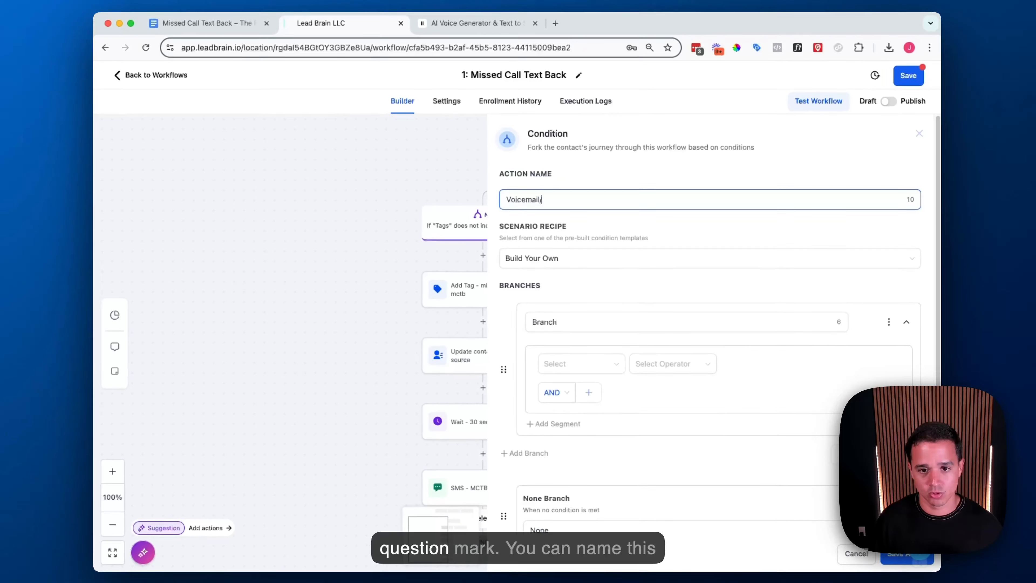
key(BackSpace)
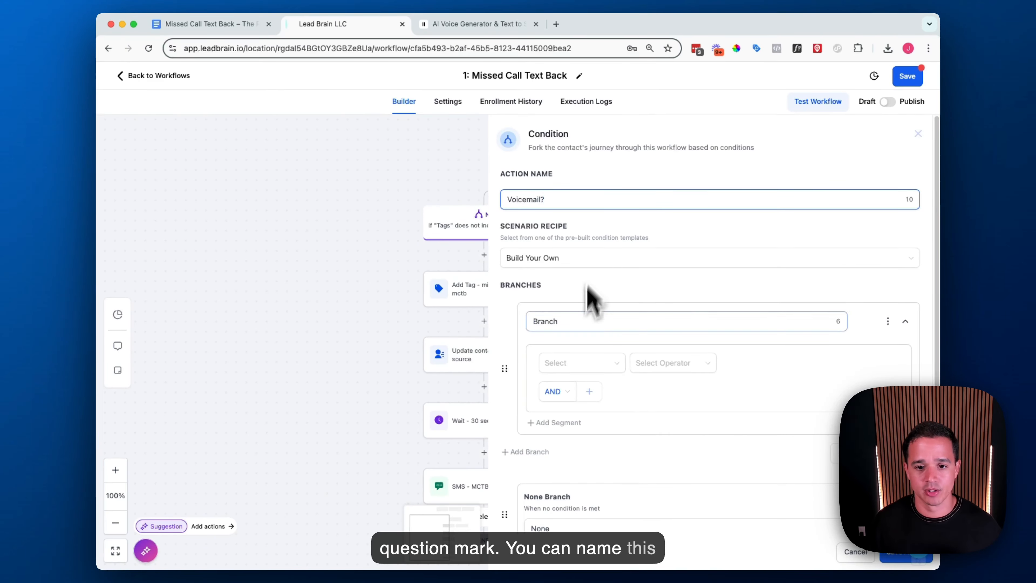
click(573, 322)
double_click(573, 322)
text(Yes)
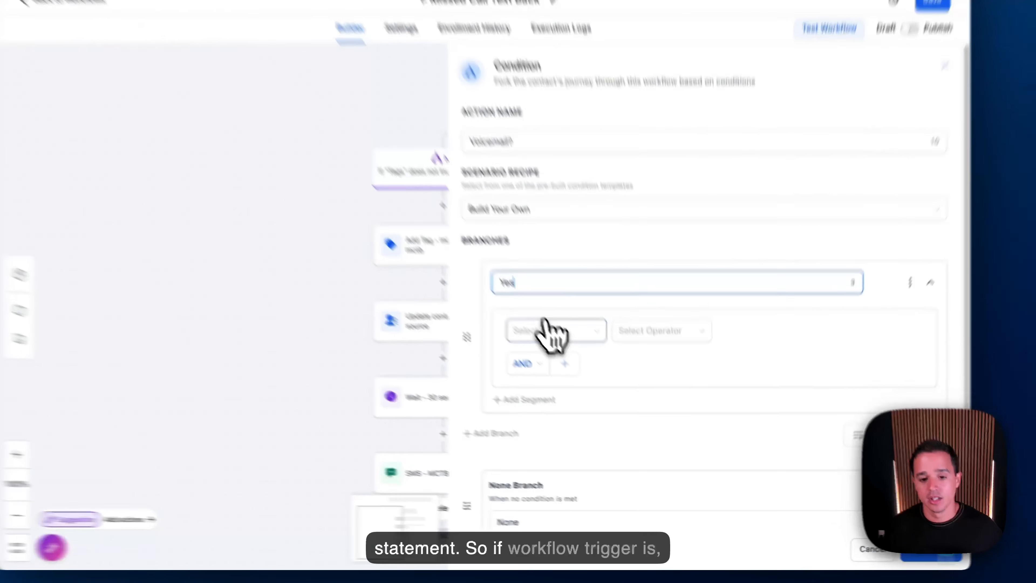
click(571, 363)
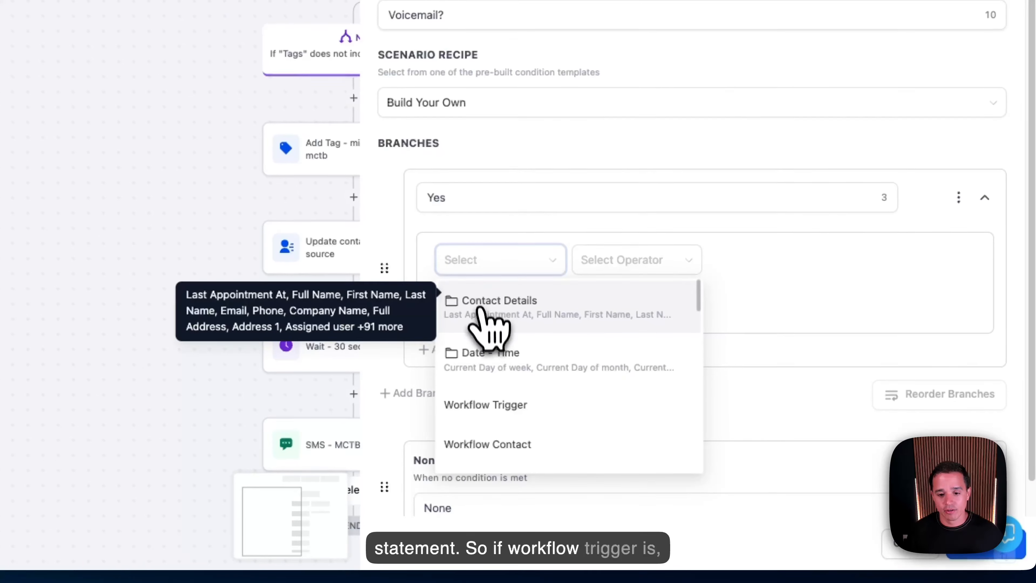
click(496, 402)
click(612, 262)
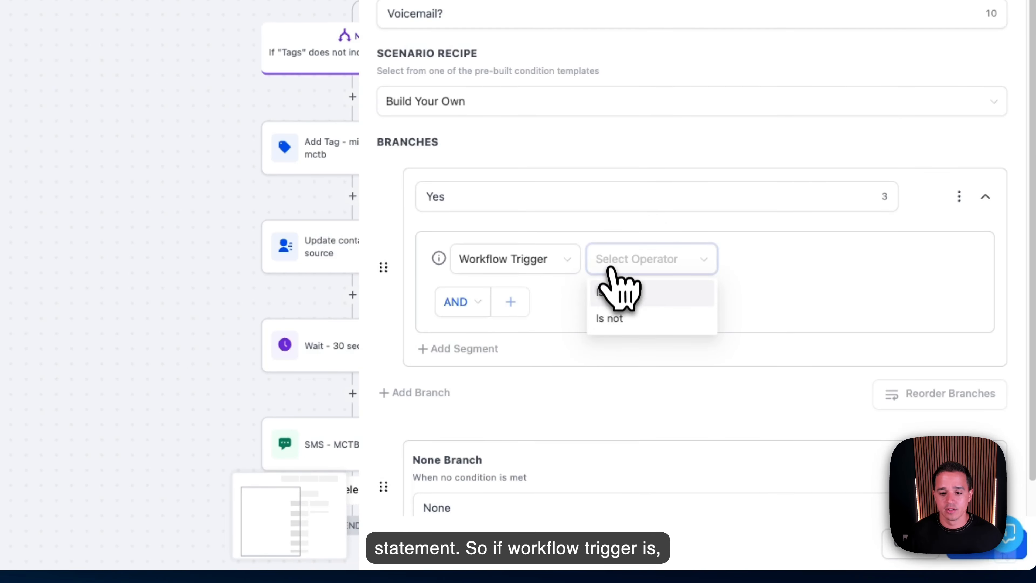
click(617, 294)
click(736, 266)
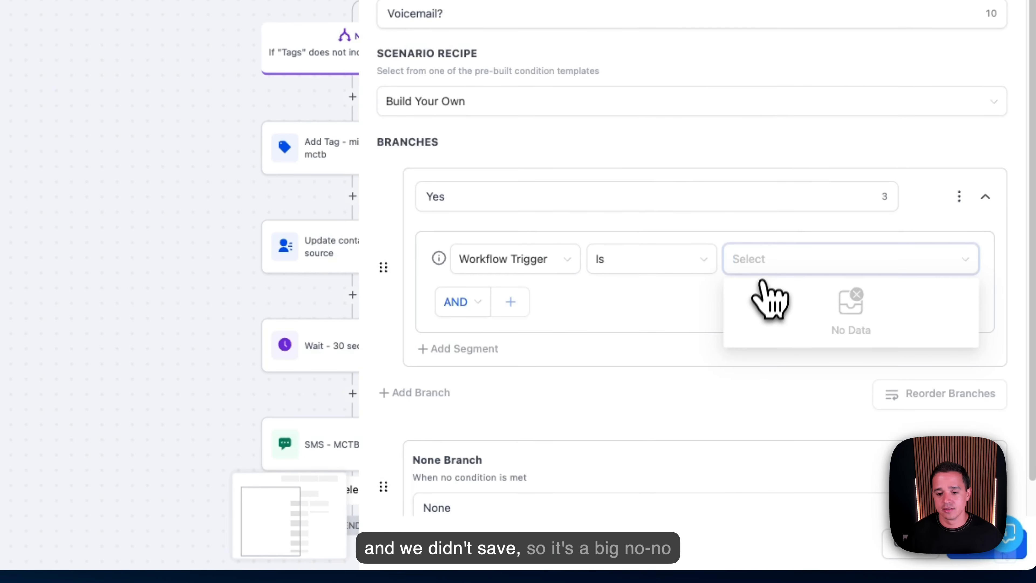
click(903, 549)
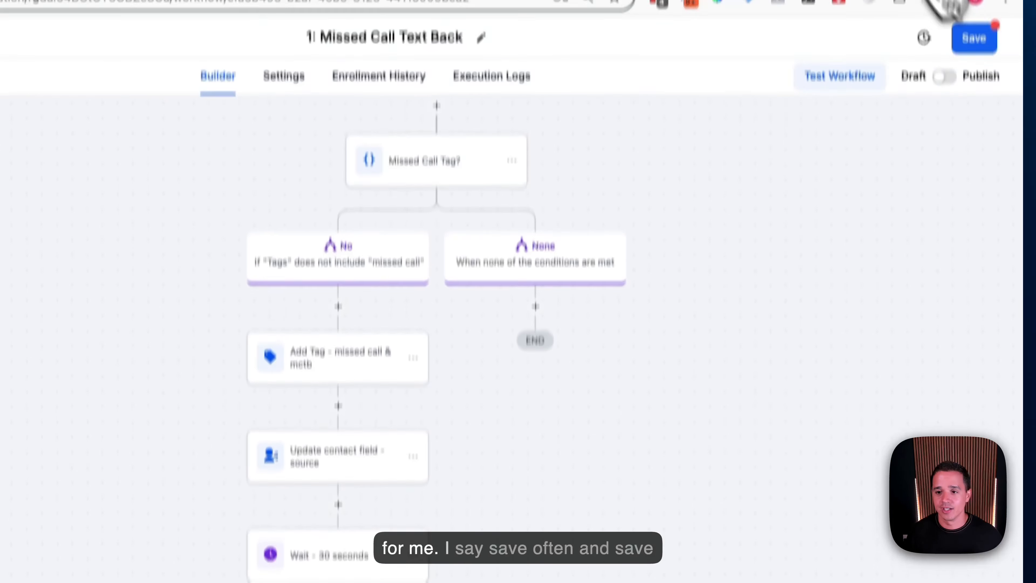
- Save the workflow and add an If / Else action named "Voicemail?" after the SMS action
click(991, 103)
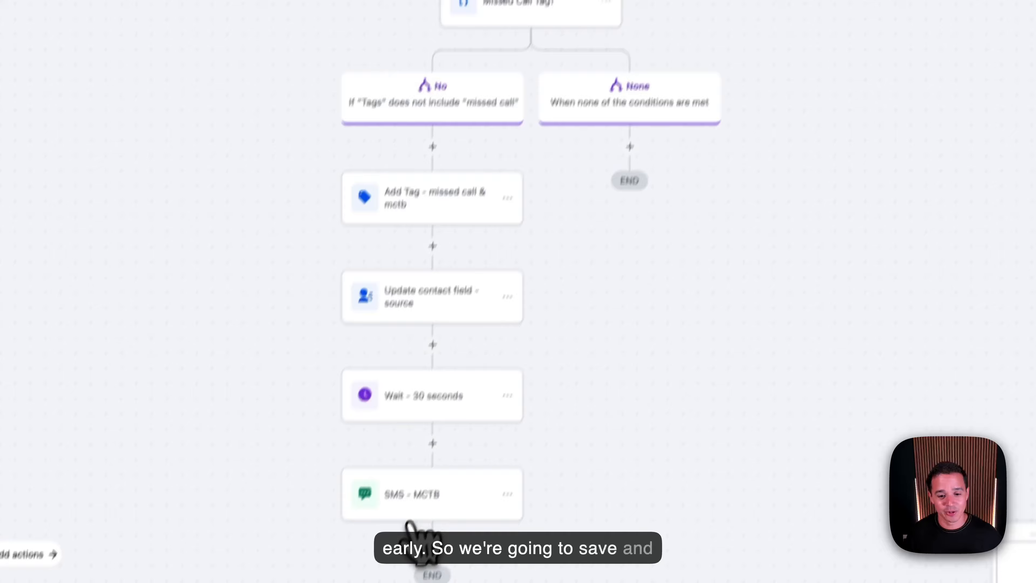
click(432, 538)
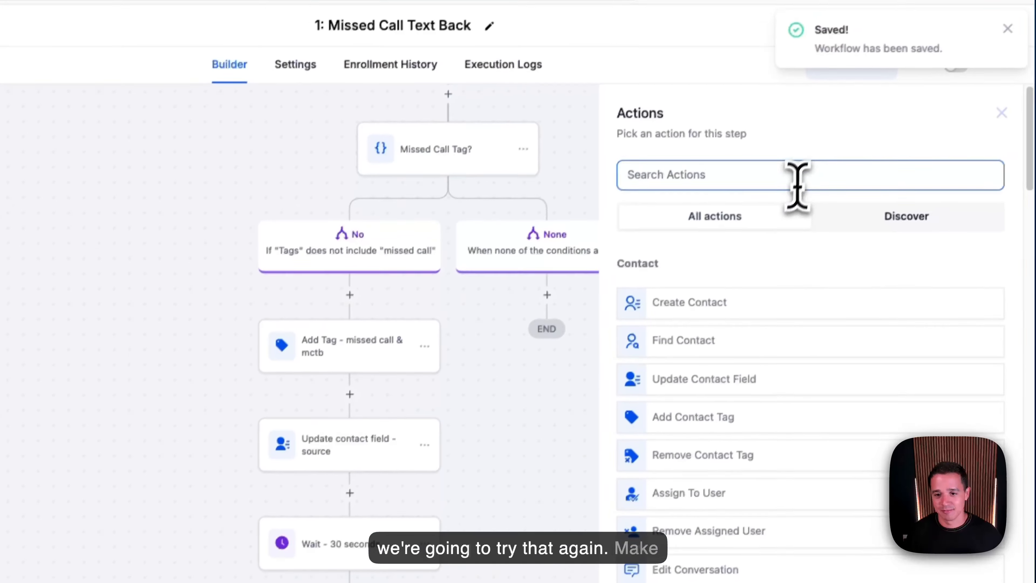
text(if)
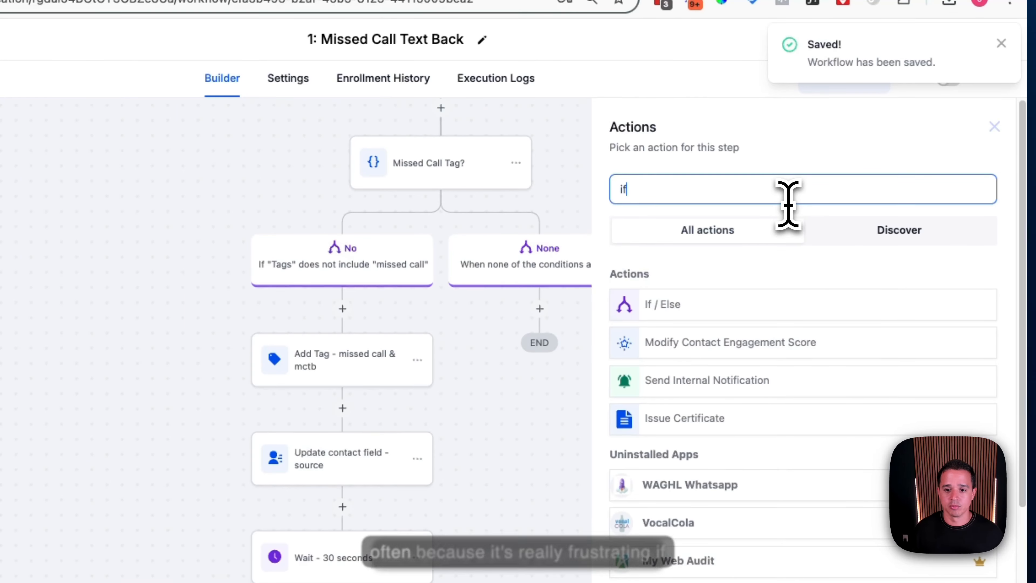
click(736, 311)
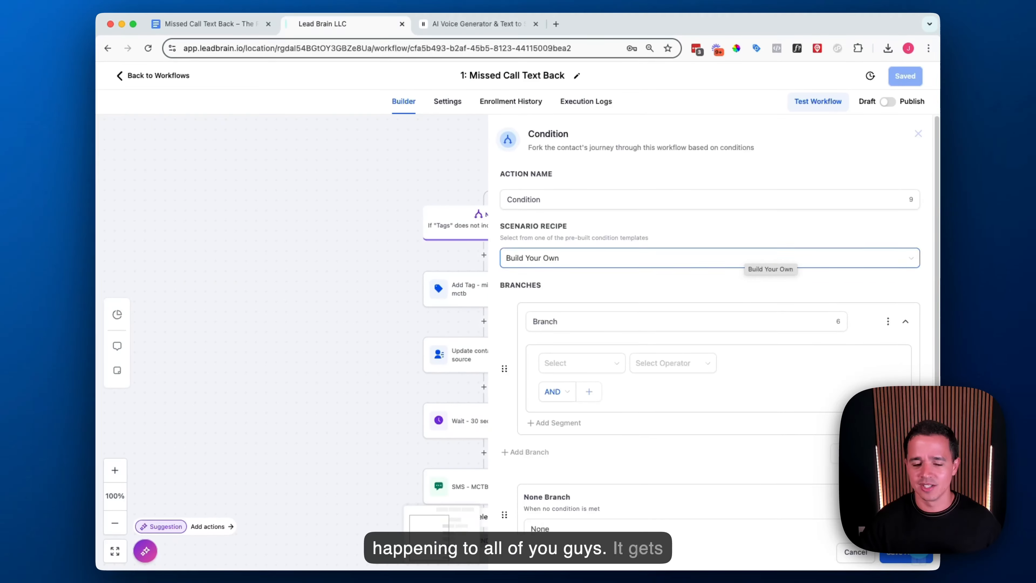
click(674, 202)
key(super+a)
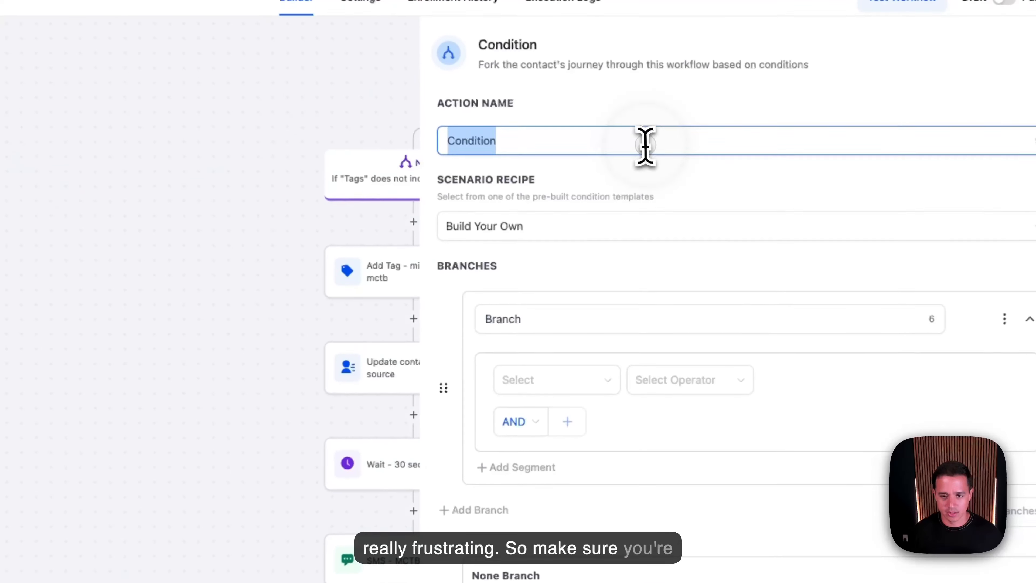
text(Voicemail?)
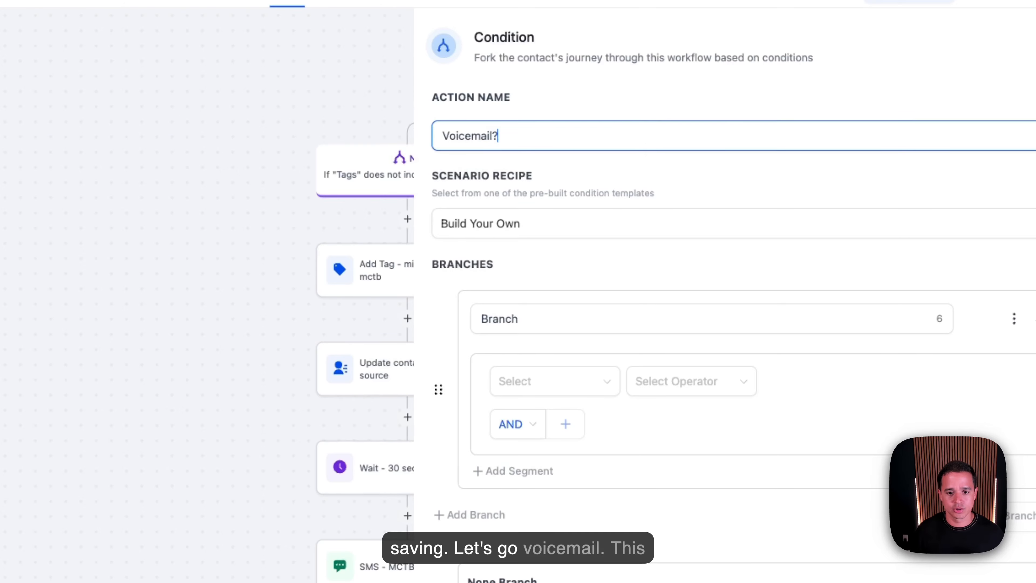
- Name the condition's first branch "Yes", set it to Workflow Trigger Is "Call Status - Voicemail", and save the action
double_click(576, 317)
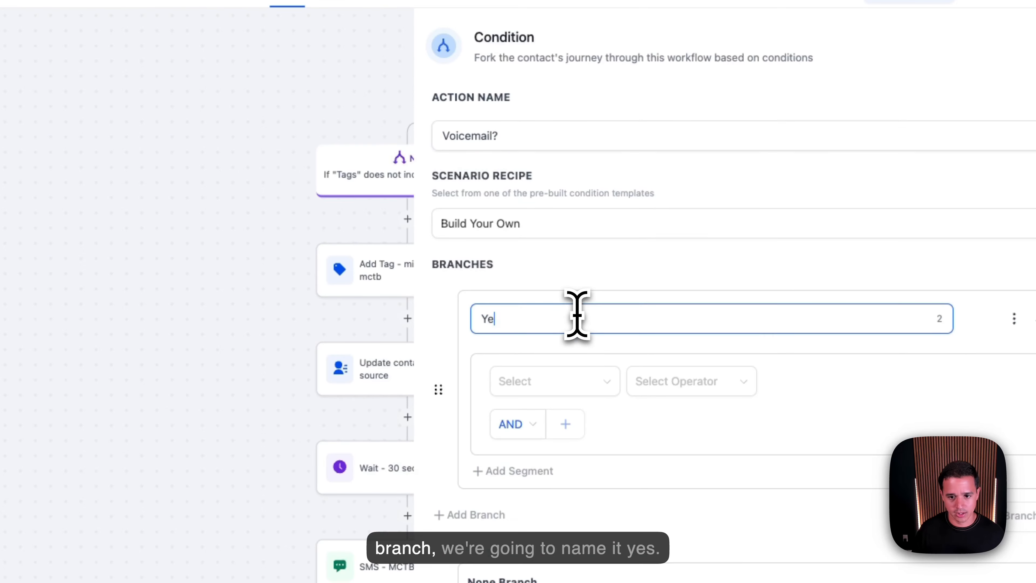
click(579, 381)
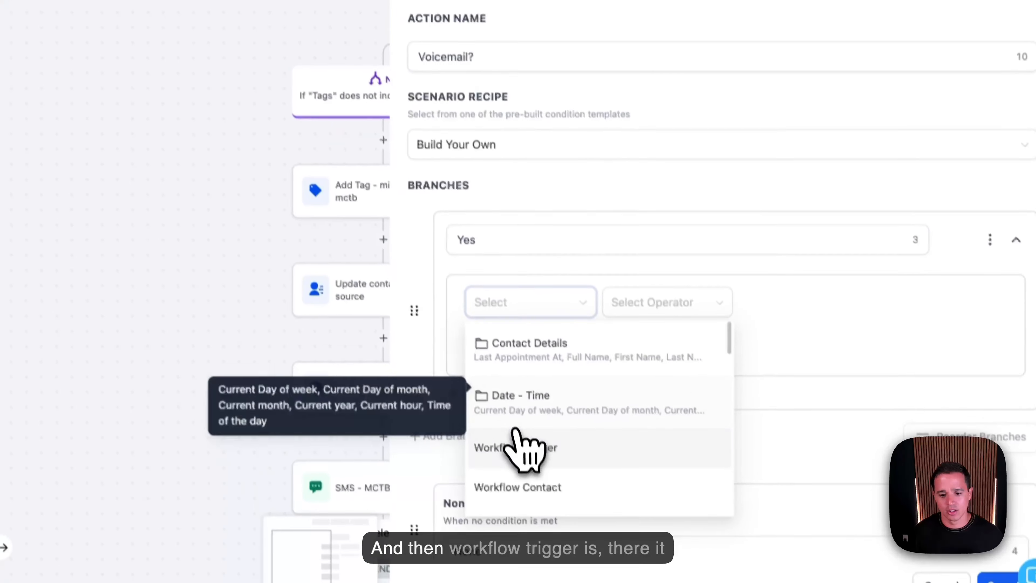
click(544, 528)
click(644, 290)
click(636, 313)
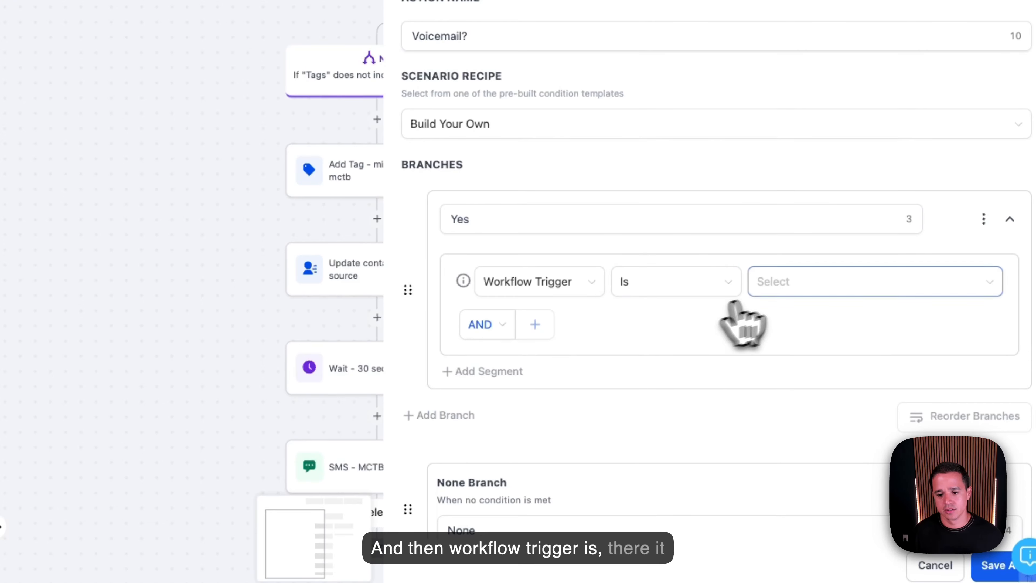
click(796, 342)
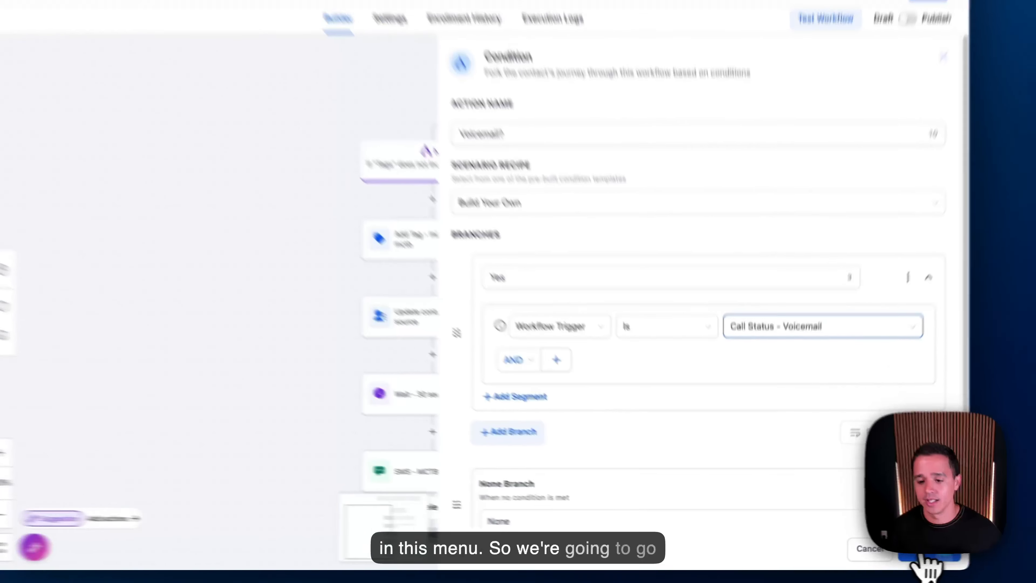
click(906, 554)
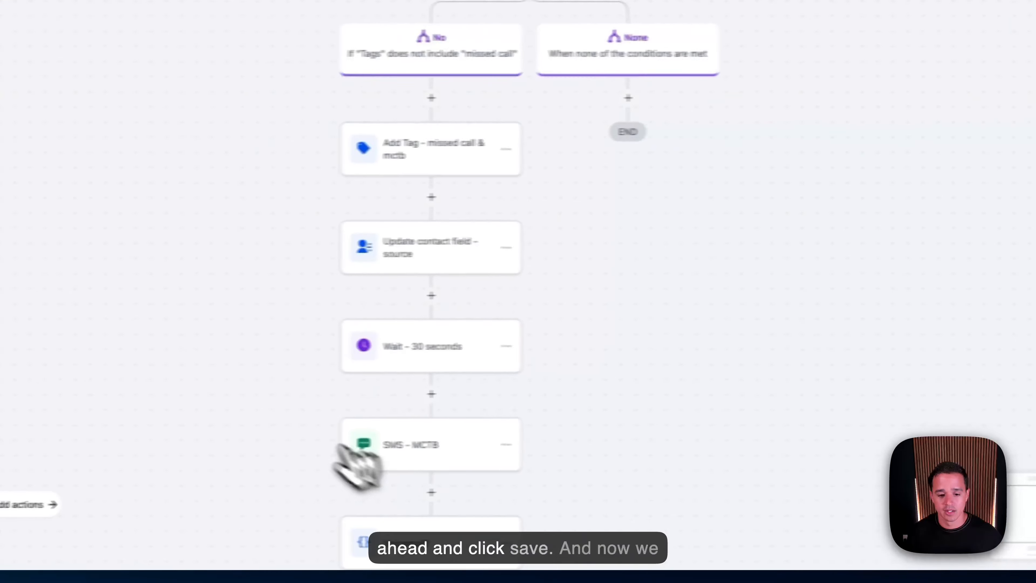
- Add a Send Internal Notification action under the Yes branch, named "Internal Notification - SMS", with SMS as the notification type
scroll(408, 461, down, 5)
scroll(497, 319, down, 5)
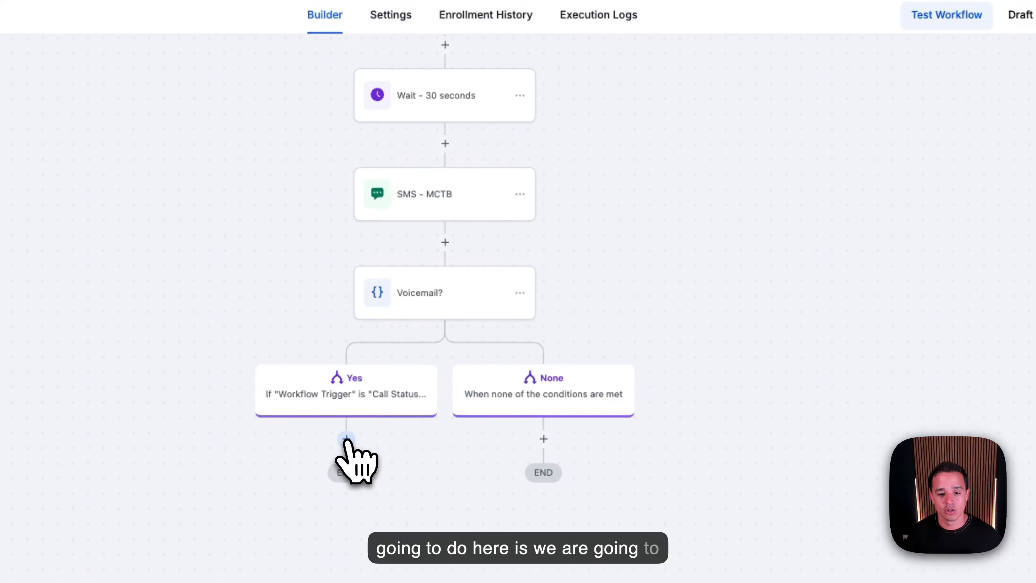
click(345, 441)
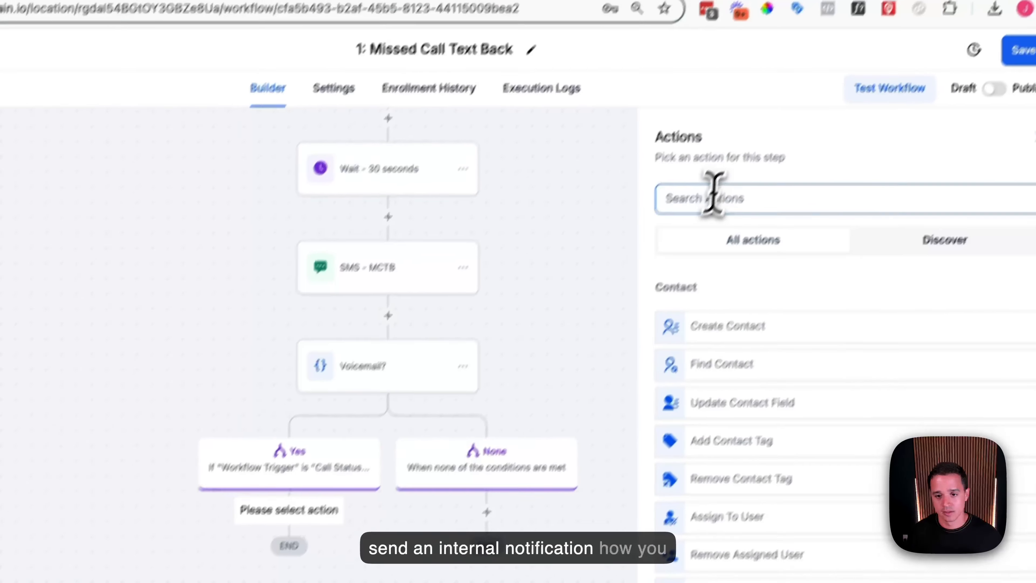
text(inter)
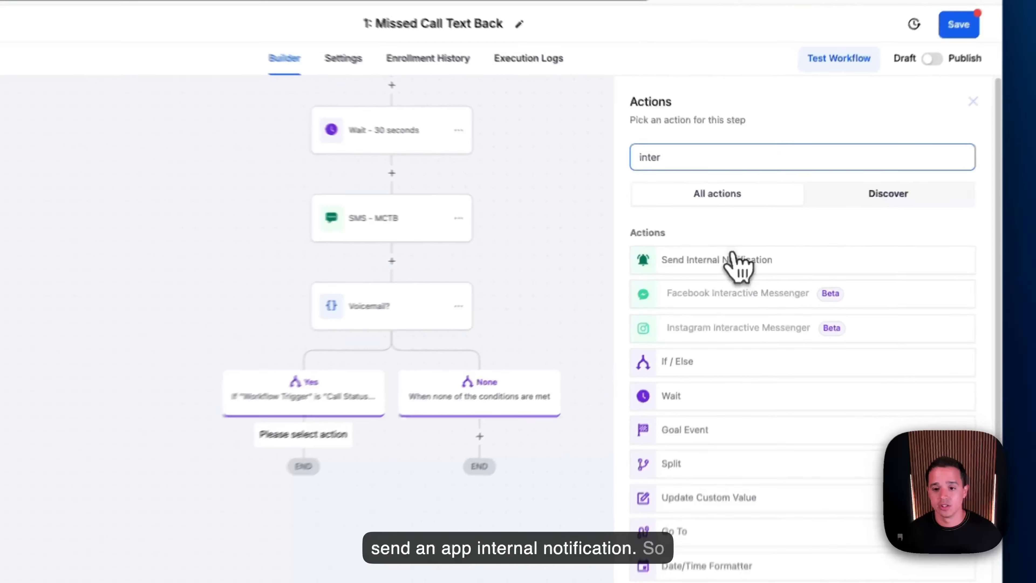
click(728, 252)
click(769, 199)
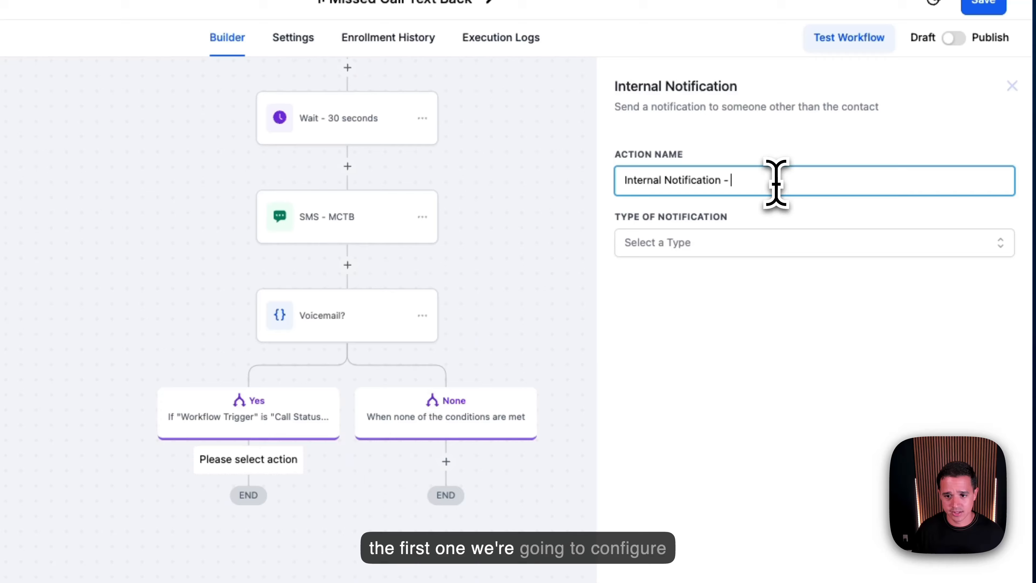
click(766, 235)
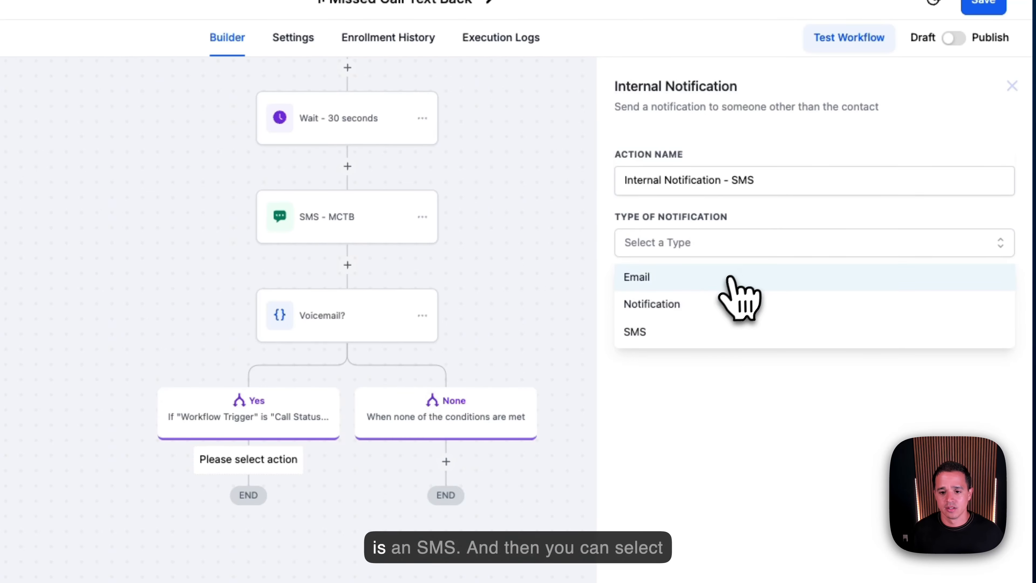
click(707, 333)
- Send the SMS notification to a Particular User and select the first user account as its recipient
click(649, 311)
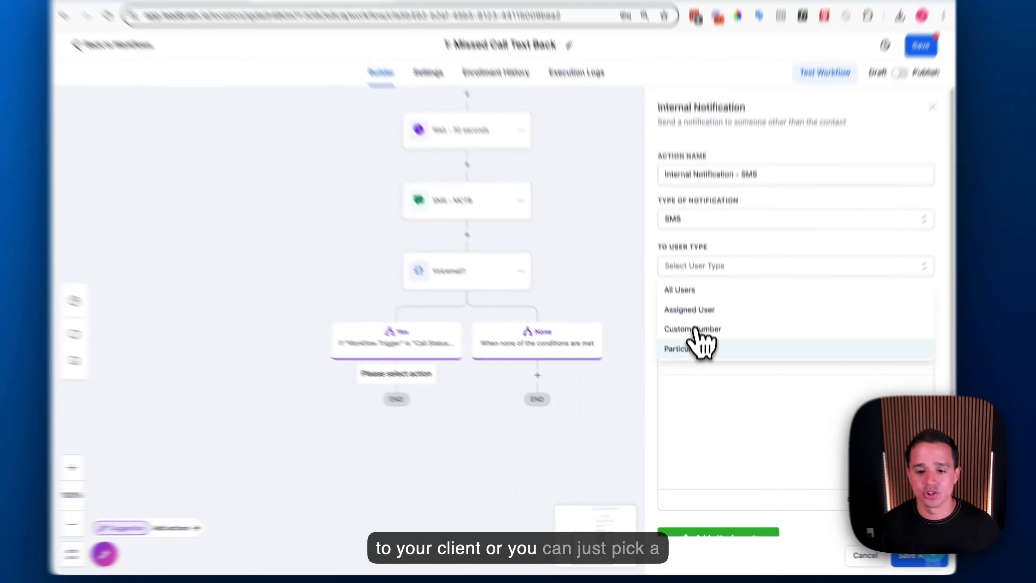
click(699, 347)
click(706, 311)
click(704, 359)
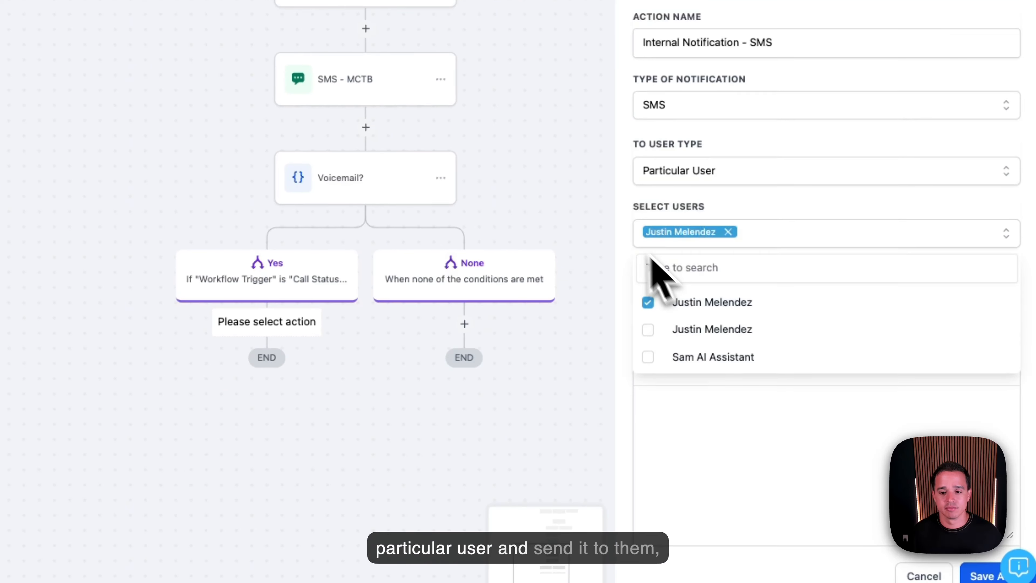
click(708, 210)
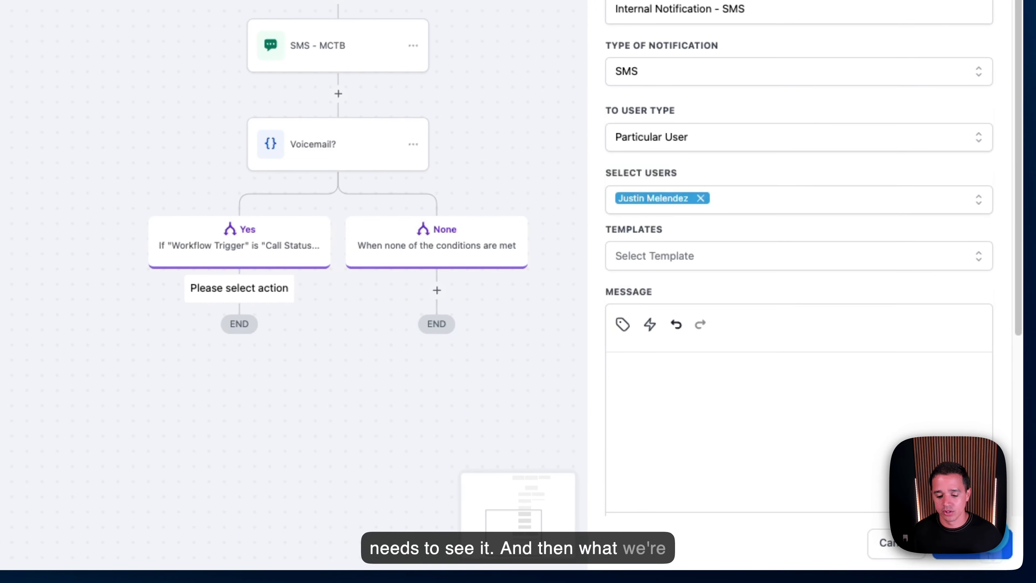
- Enter a Lead Brain message announcing a new voicemail from {{contact.phone}}, noting that the caller may not have recorded anything, and save the action
click(663, 424)
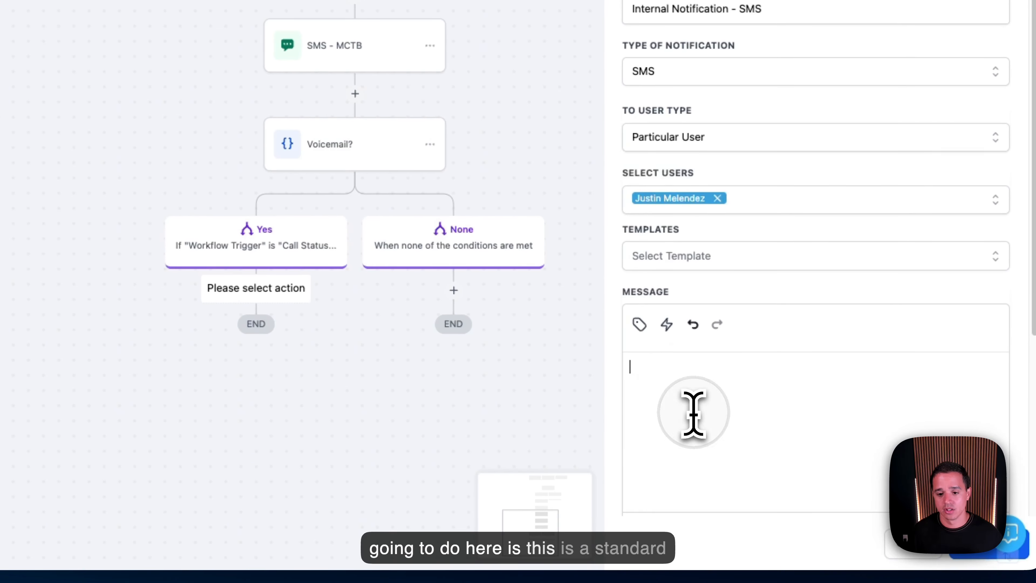
text(This is a Lead Brain Notification. You just received a new voicemail from {{contact.phone}}. Open the LeadConnector and check notification for recording. Note: It is possible they made it to voicemail and did not record anything.)
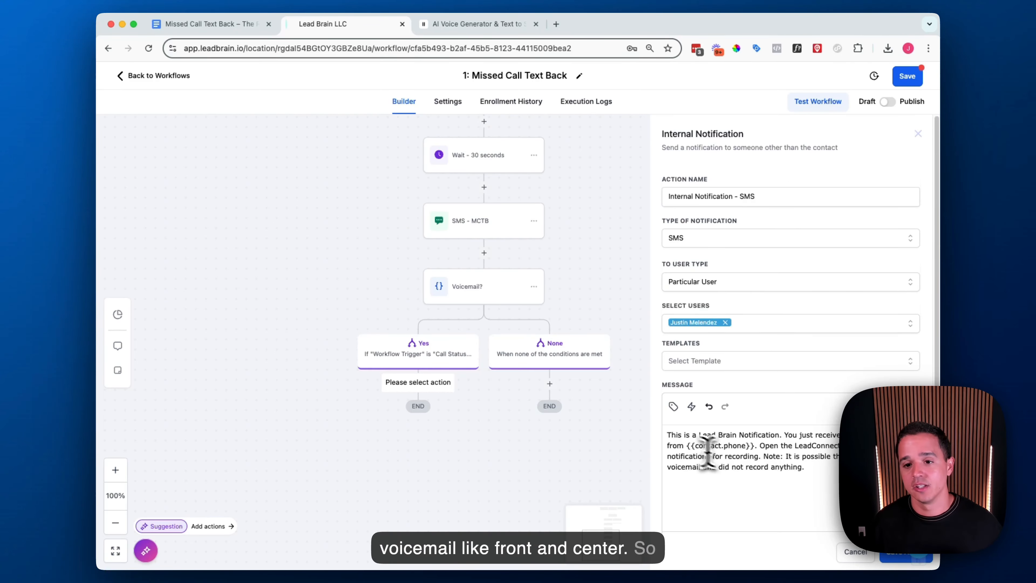
click(918, 556)
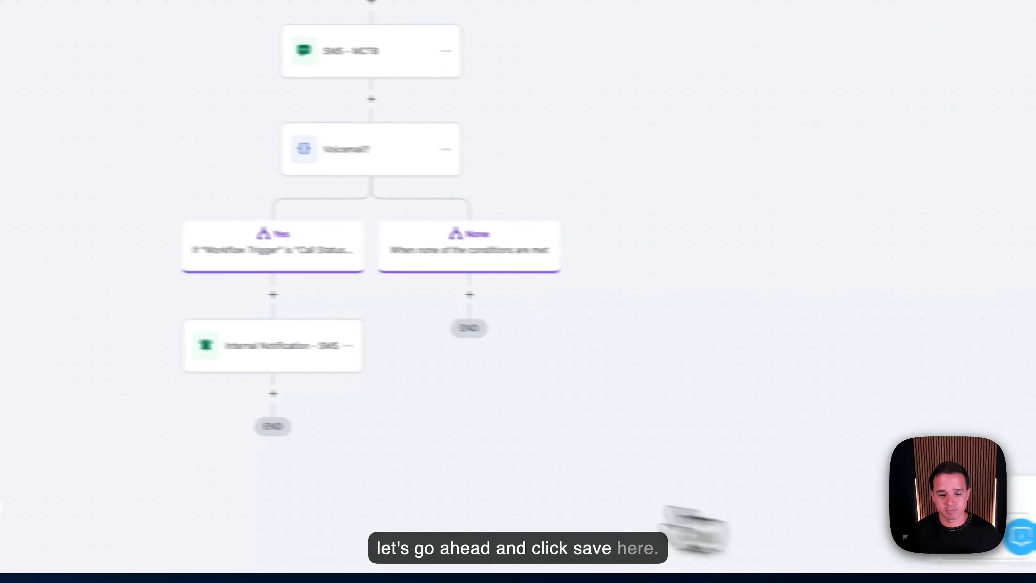
- Add a second internal notification after the SMS one, named "Internal Notification - App", with Notification as its type
click(274, 393)
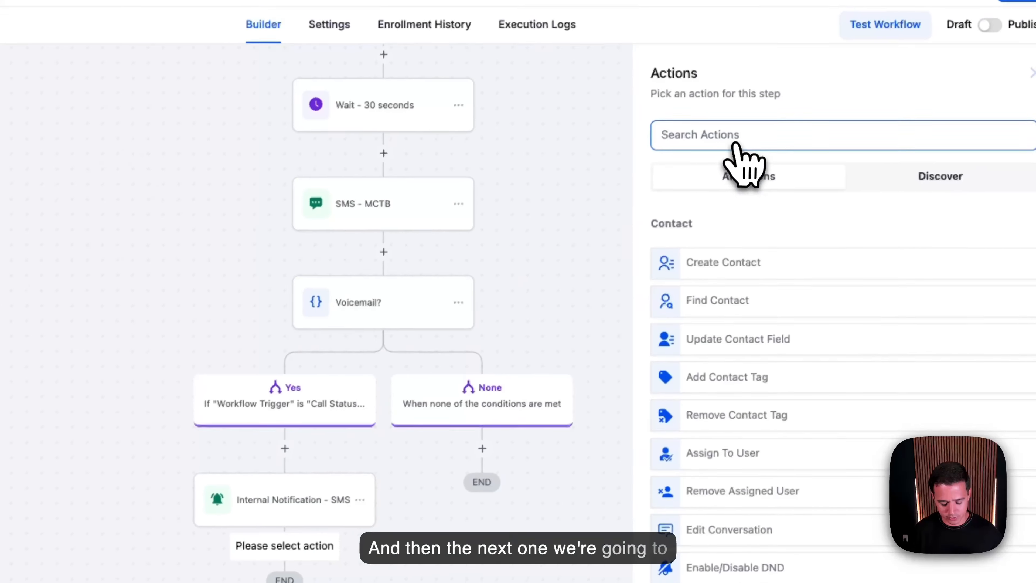
text(inter)
click(813, 239)
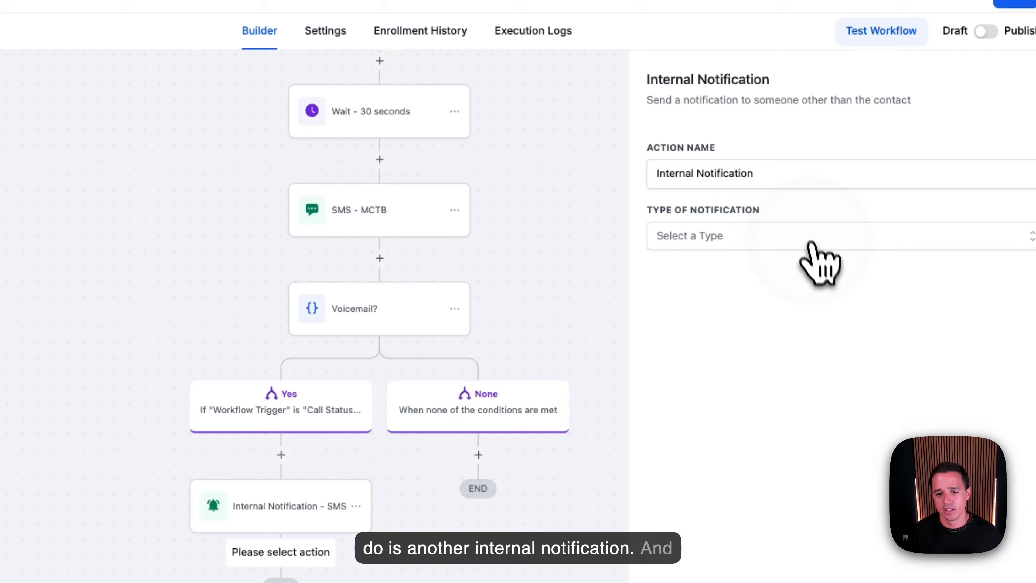
click(796, 169)
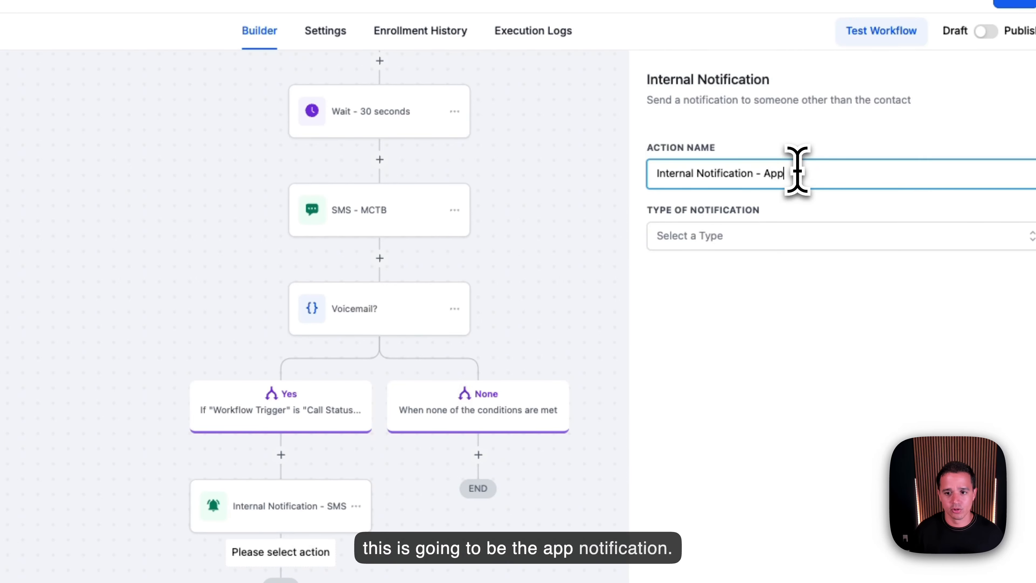
text(- App)
click(761, 234)
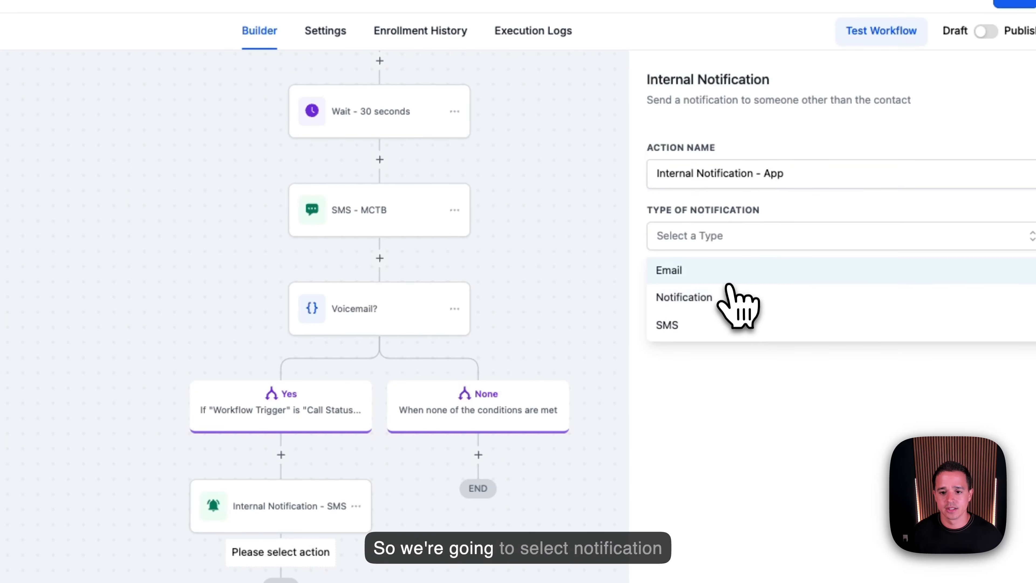
click(730, 296)
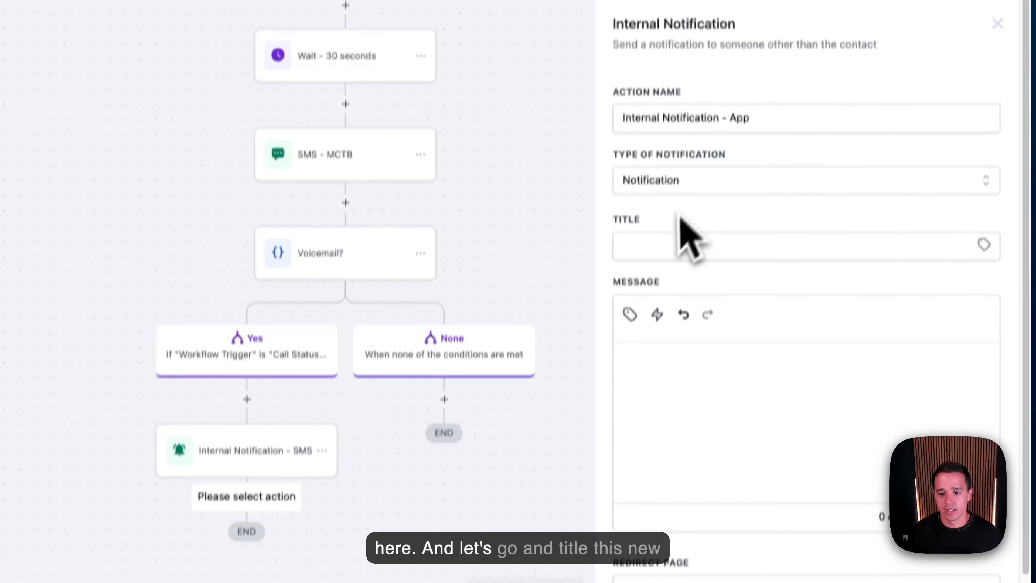
- Title the app notification "New Voicemail from {{contact.phone}}"
click(655, 287)
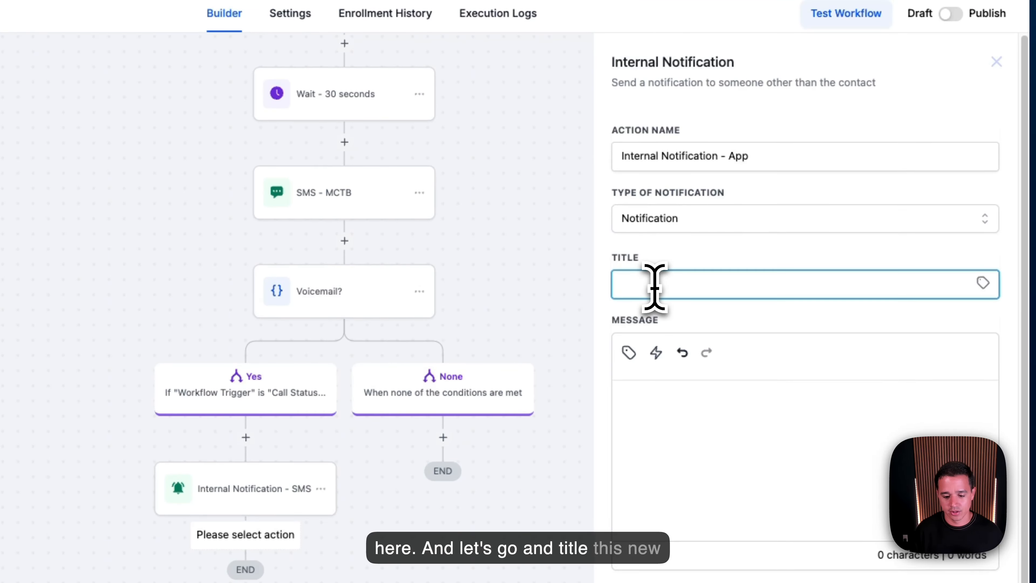
text(New Voice)
text(mail from )
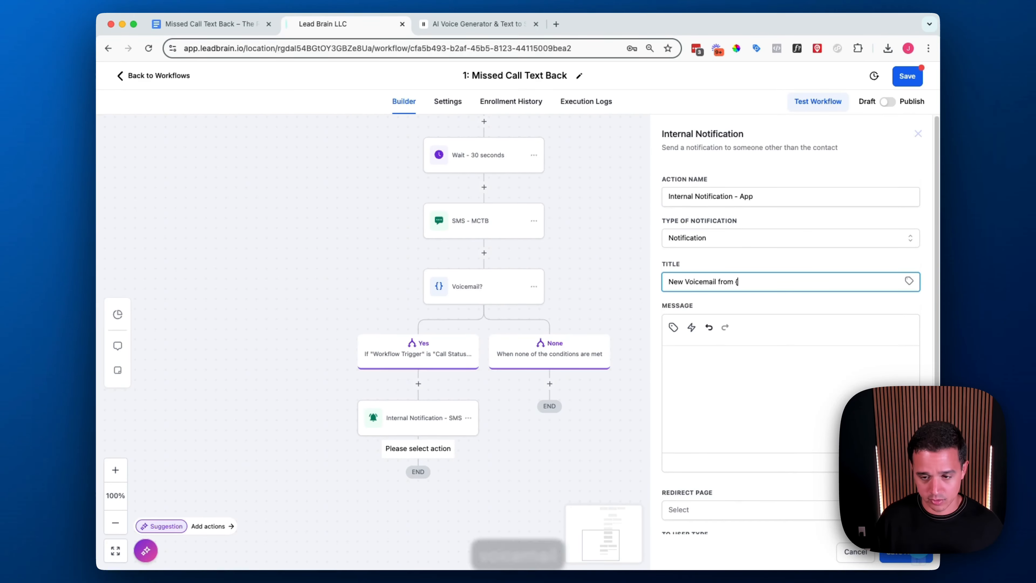
text({{c)
text(ibt)
key(BackSpace)
key(BackSpace)
key(BackSpace)
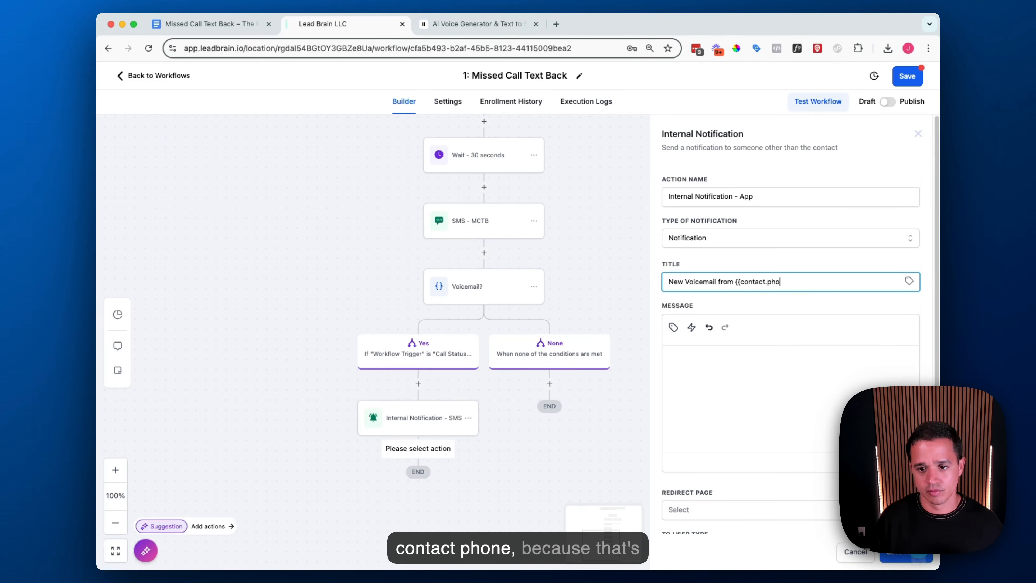
text(ontact.phone}})
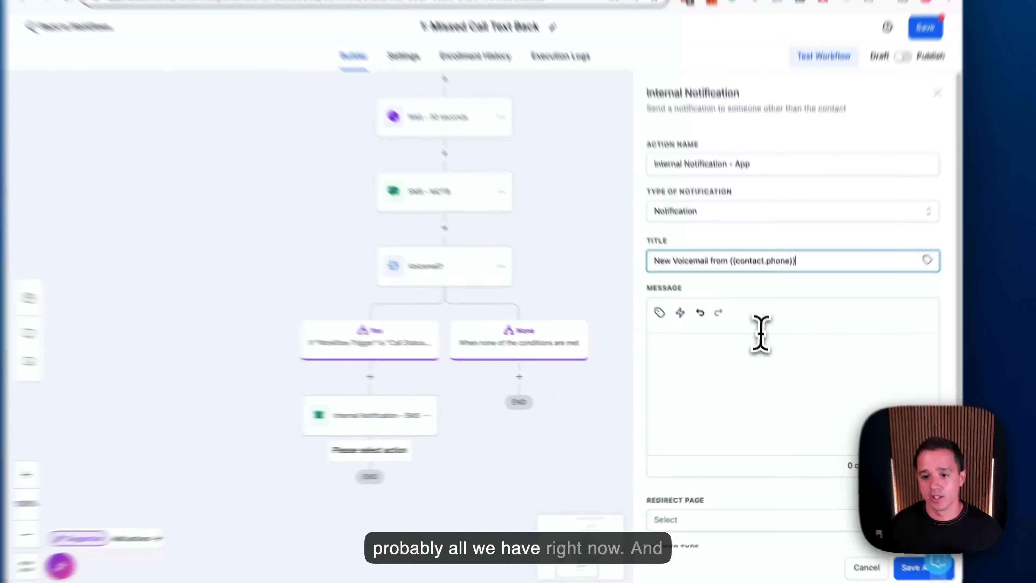
- Enter the message "Click here to listen to voicemail. Note: It is possible that the lead made it to voicemail and didn't record one."
click(763, 365)
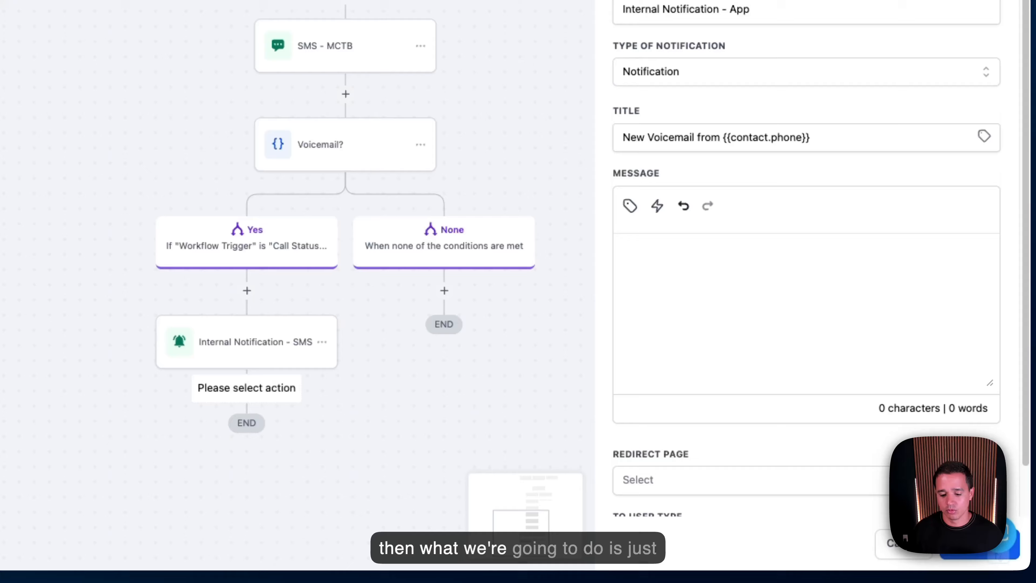
click(685, 345)
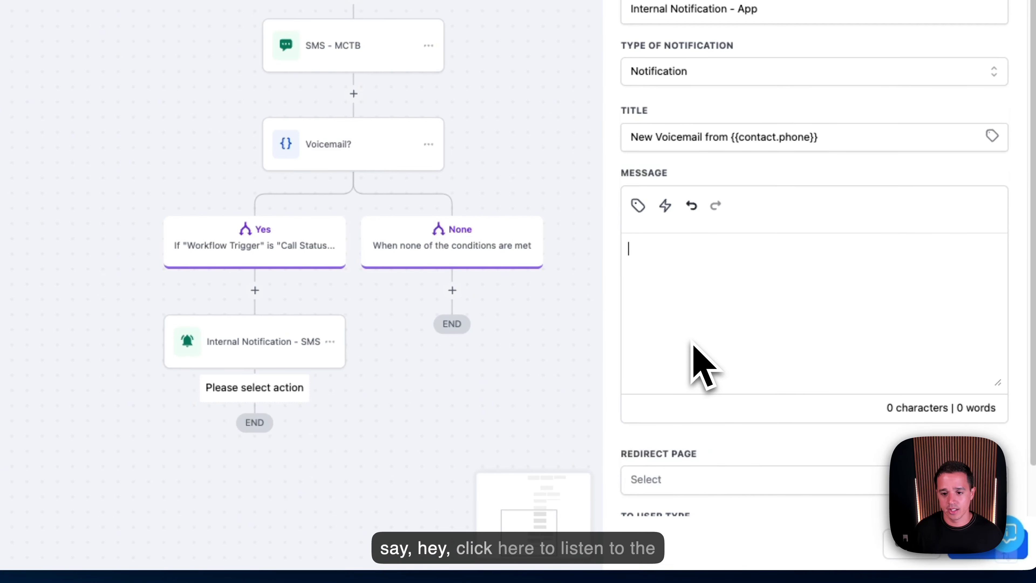
text(Click here to listen to voicemail. Note: It is possible that the lead made it to voicemail and didn't record one.)
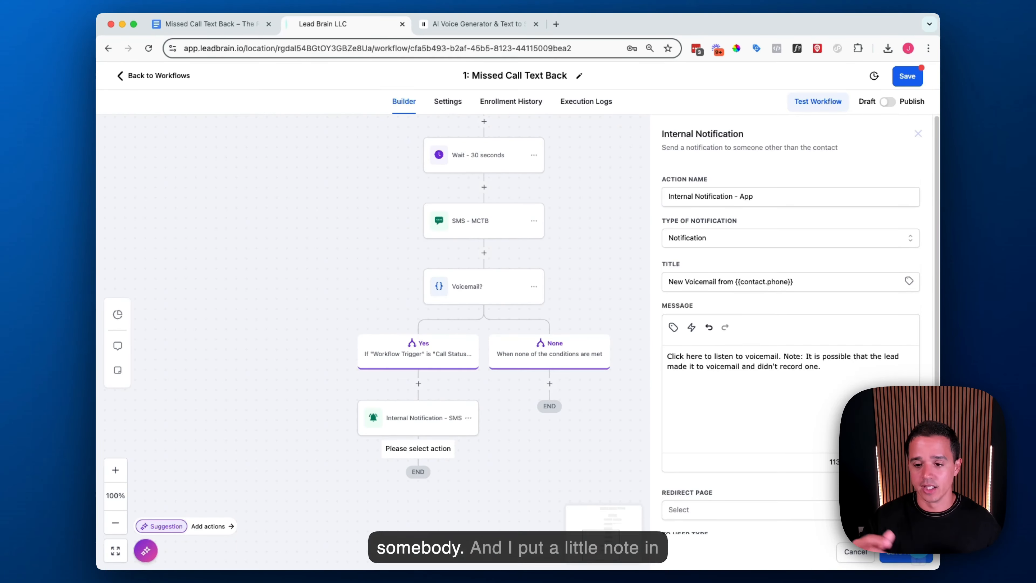
- Set the app notification's redirect page to Conversation and its user type to All User, and save the changes
scroll(791, 326, down, 2)
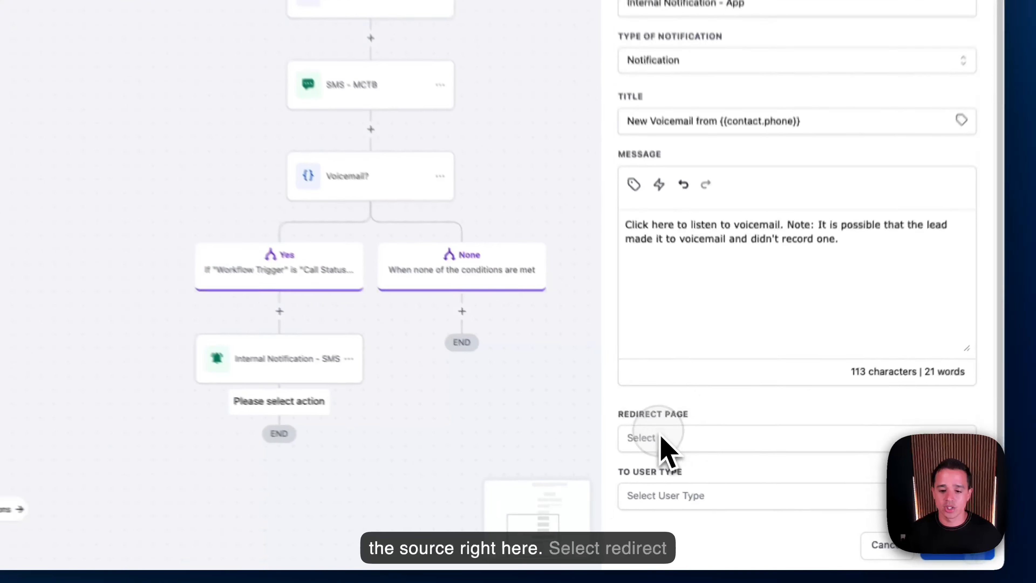
click(693, 476)
click(654, 491)
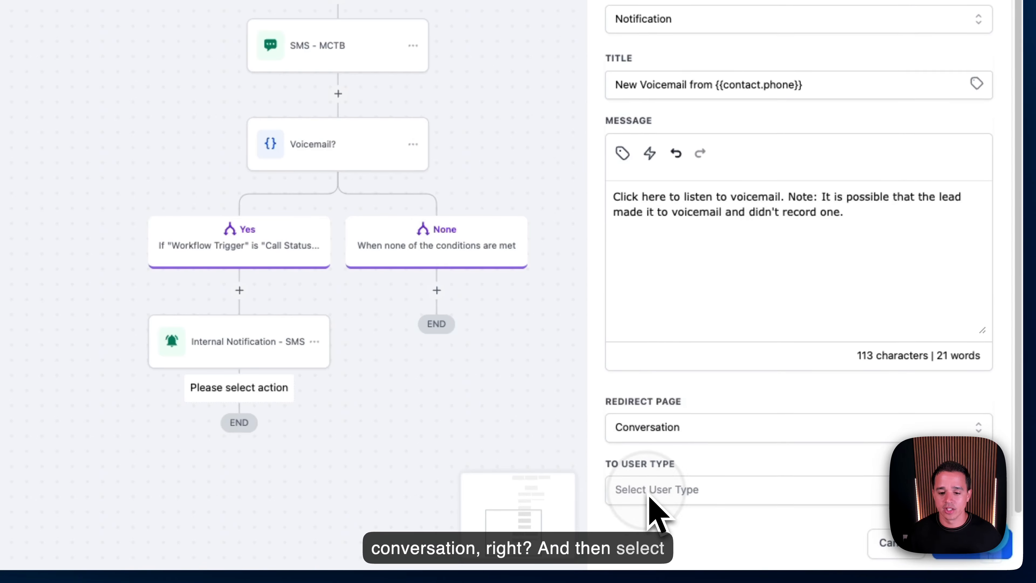
scroll(798, 341, down, 1)
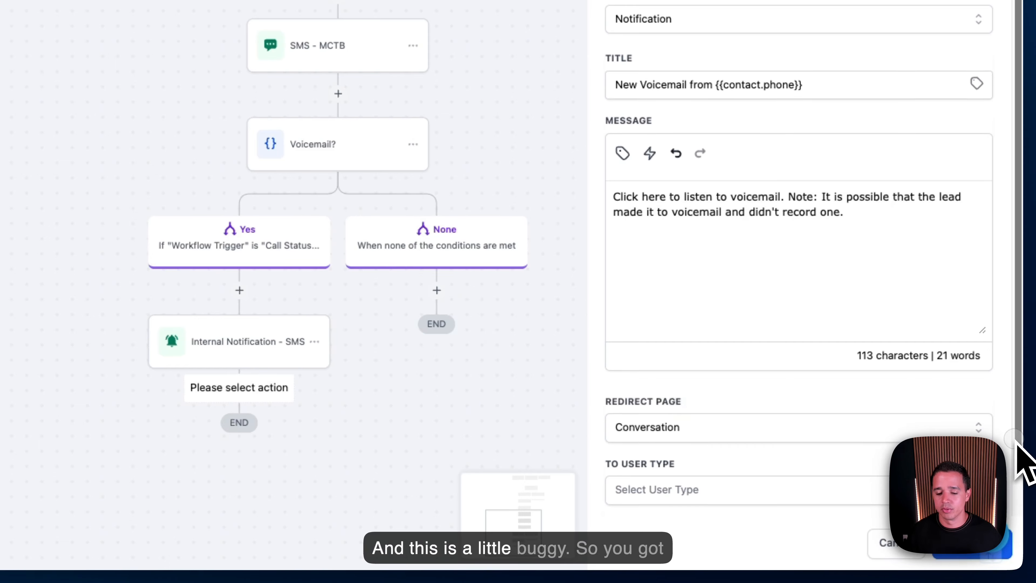
scroll(1017, 451, down, 3)
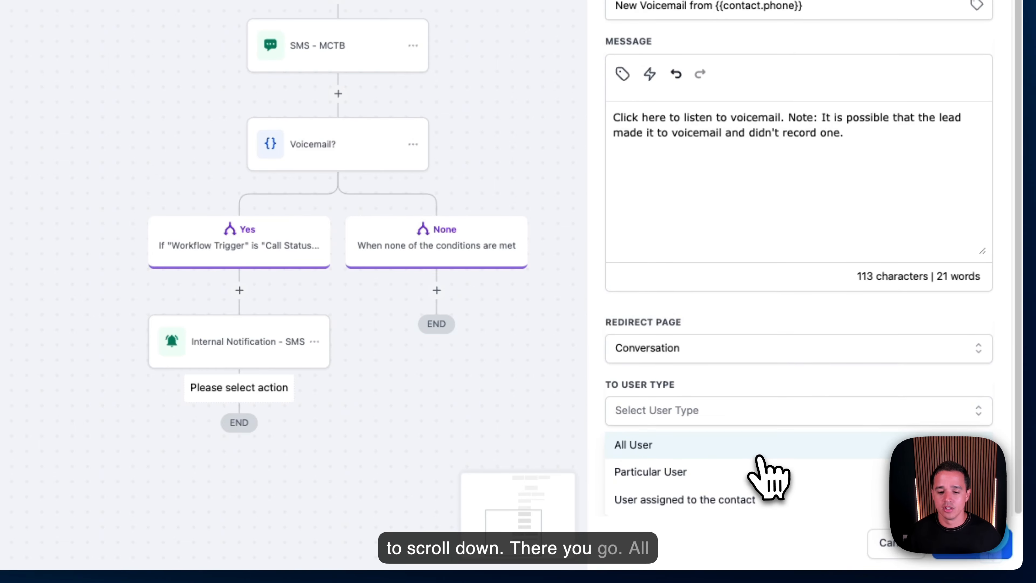
click(751, 455)
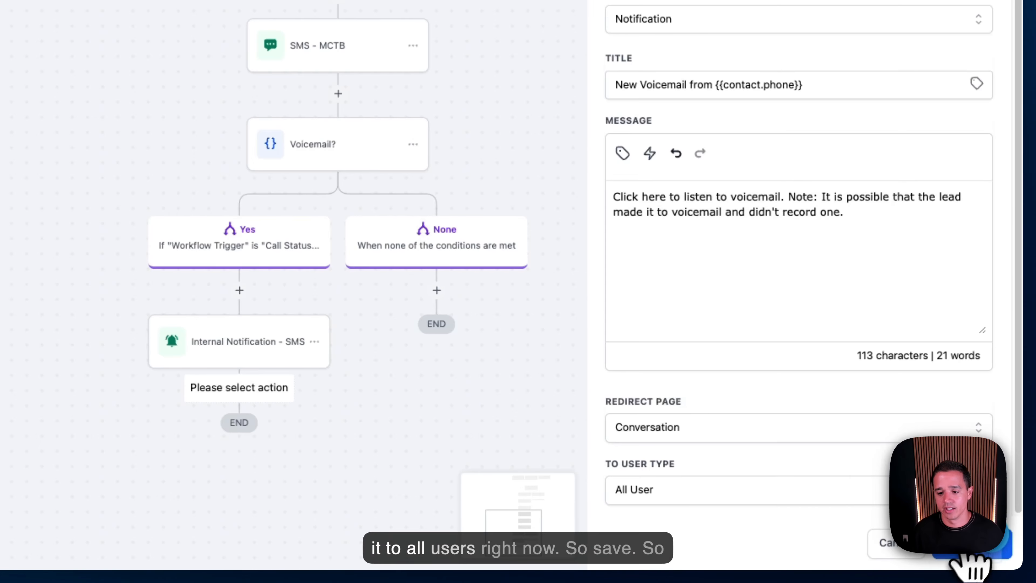
click(979, 551)
click(979, 102)
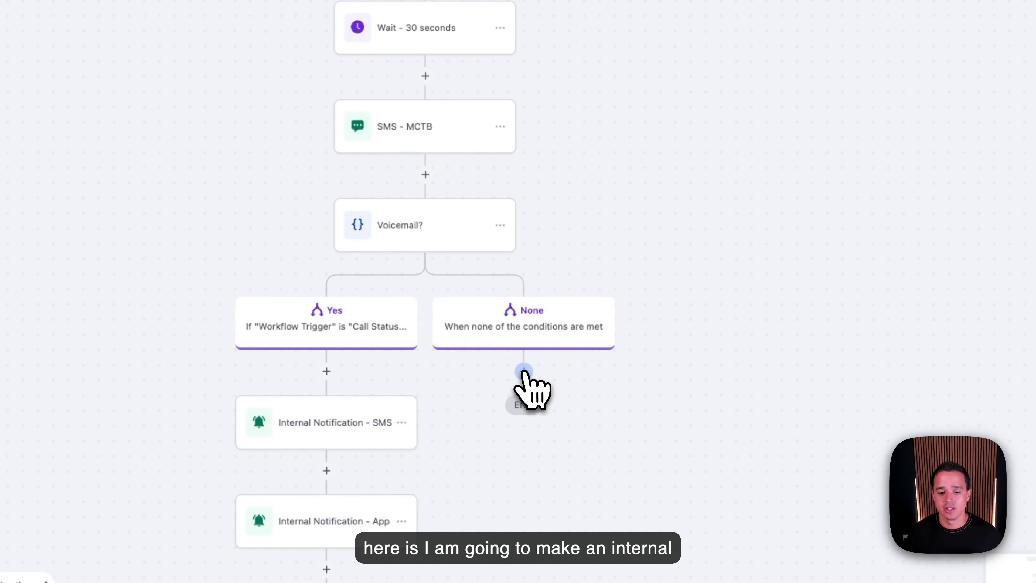
- Add an internal notification under the Voicemail? condition's None branch, named "Internal Notification - SMS", with SMS as its type
click(559, 291)
text(inter)
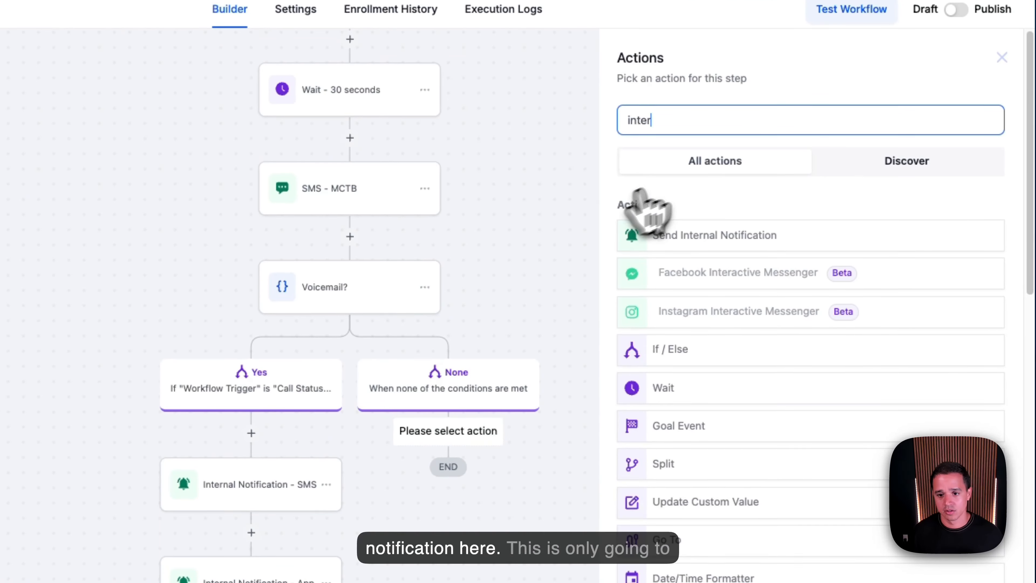
click(746, 241)
click(770, 152)
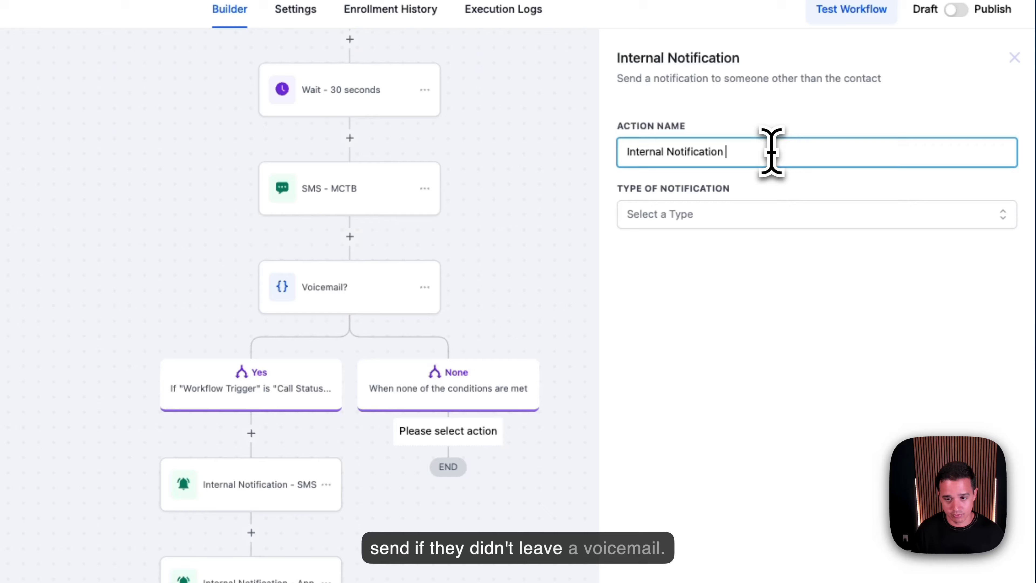
text(- SMS)
click(788, 213)
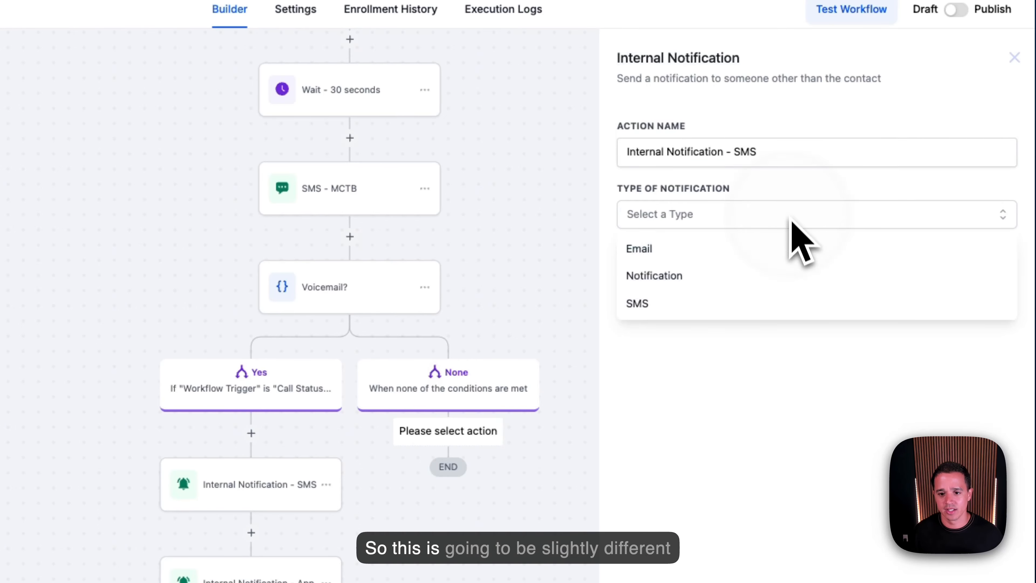
click(780, 306)
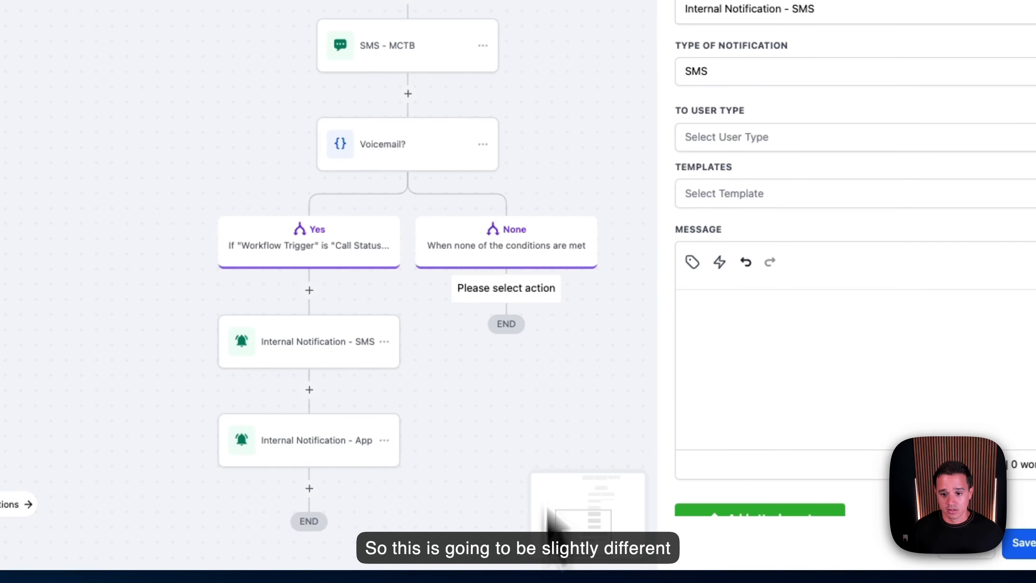
- Enter the message "This is a Lead Brain notification. You just missed a call from {{contact.phone}}. The bot is active. To kill the bot, click the link: {{trigger_link.yQLlqiPgfe091o0BaJce}}"
click(705, 329)
text(This is Lead Brain notification. You just missed a call from {{contact.phone}}.  The bot is active. To kill the bot, click the link: {{trigger_link.yQLlqiPgfe091o0BaJce}})
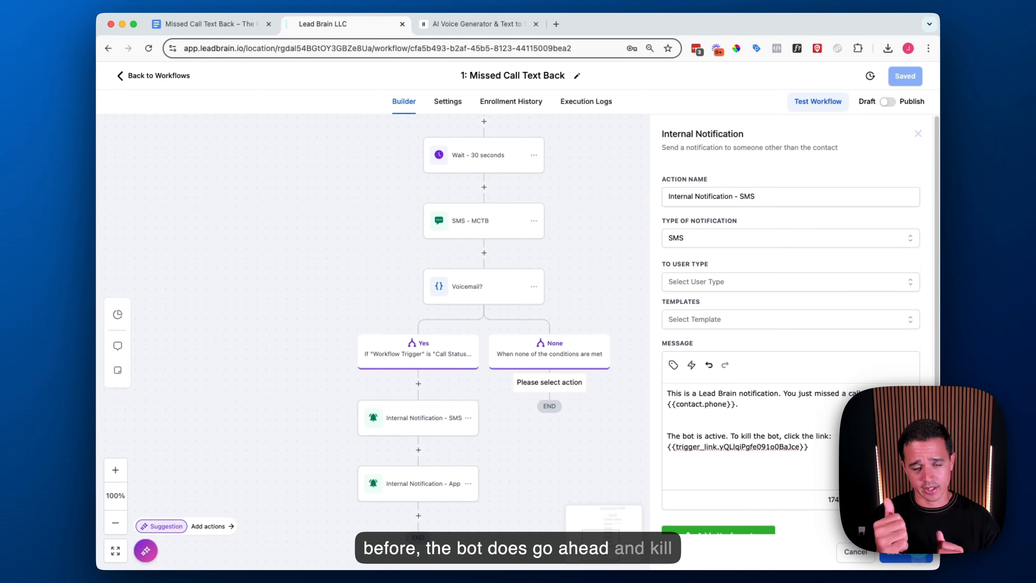
click(899, 553)
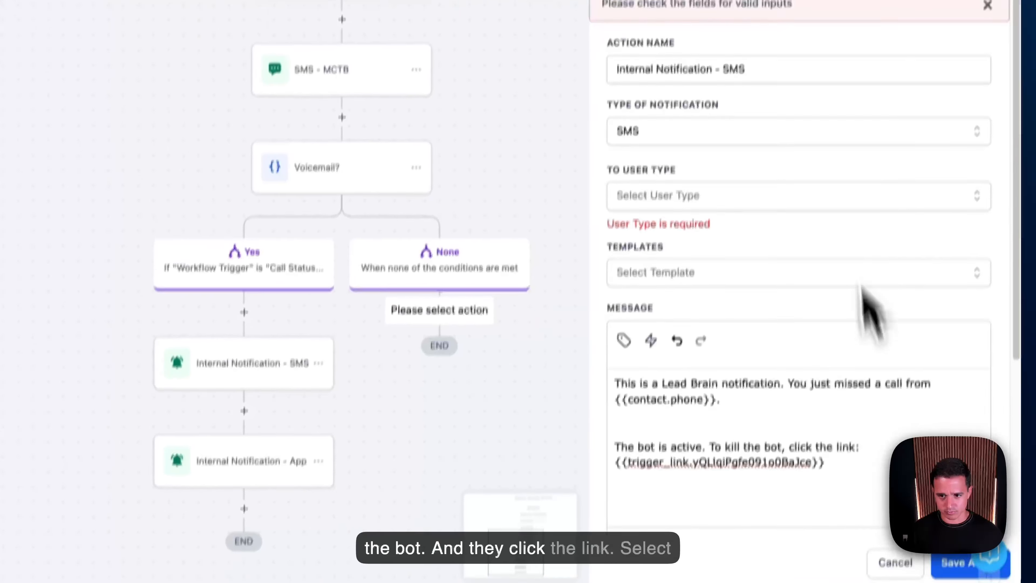
- Set the SMS notification's user type to All Users, then save the action and the workflow
click(710, 198)
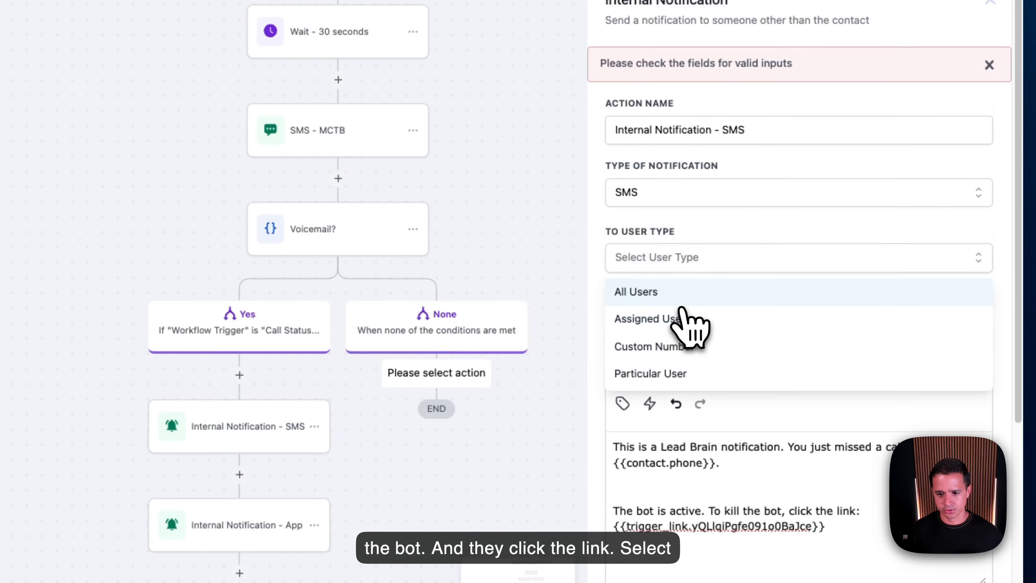
click(677, 229)
click(967, 553)
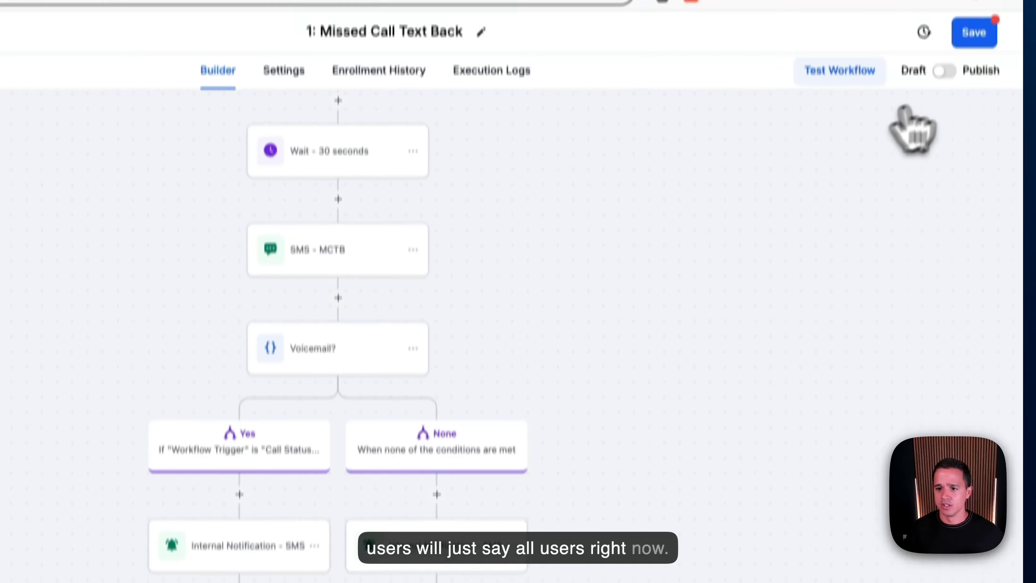
click(970, 31)
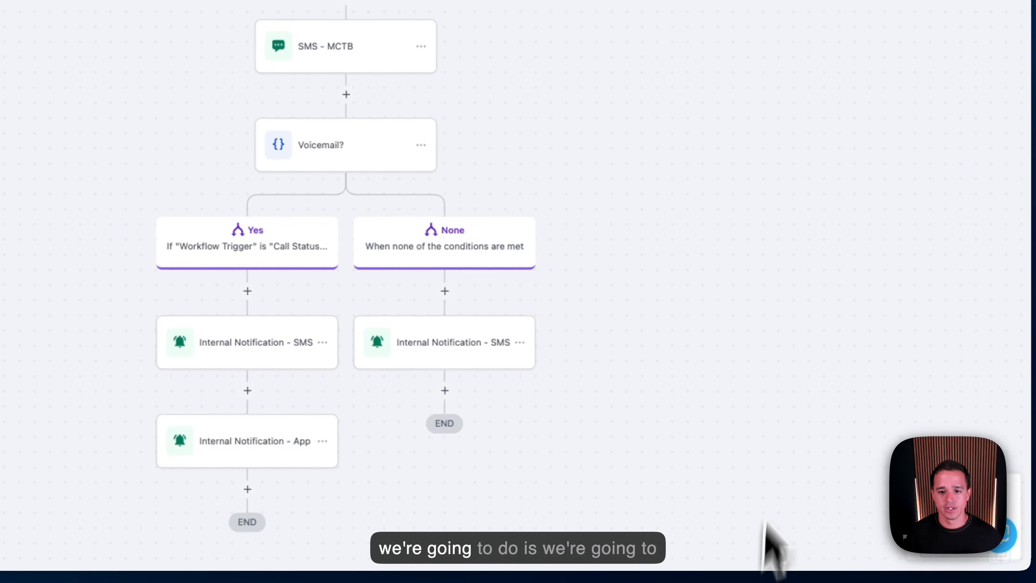
- Rename the None branch of the Missed Call Tag? condition to "Missed Call Tag Already Applied" and save the action
drag(708, 133, 645, 431)
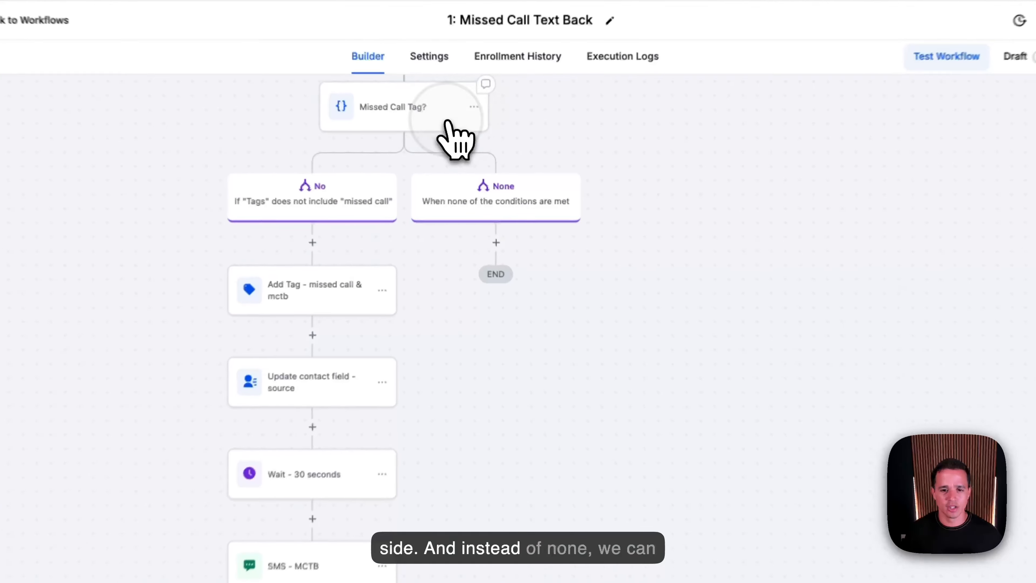
click(460, 149)
double_click(567, 475)
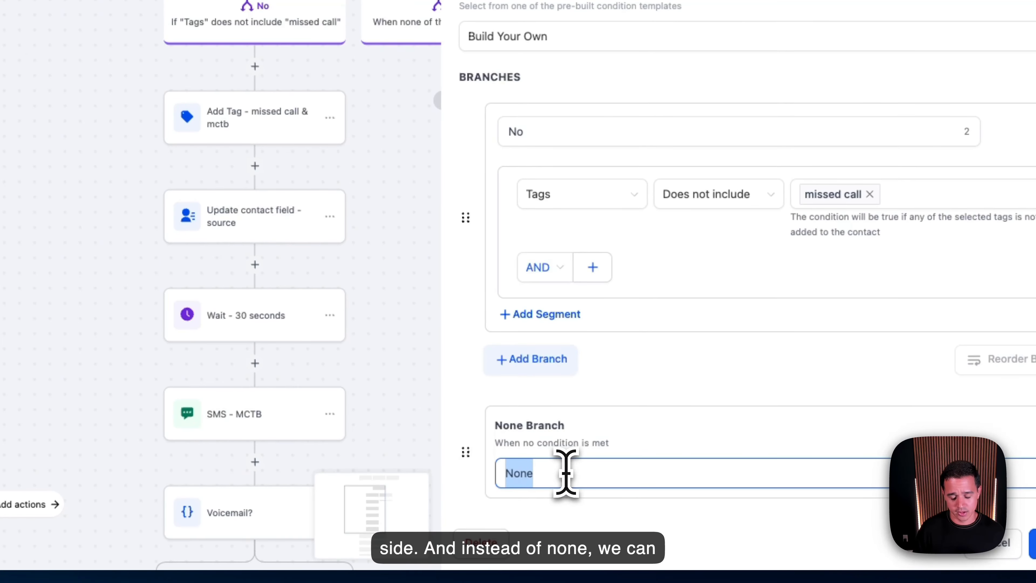
text(Missed Call )
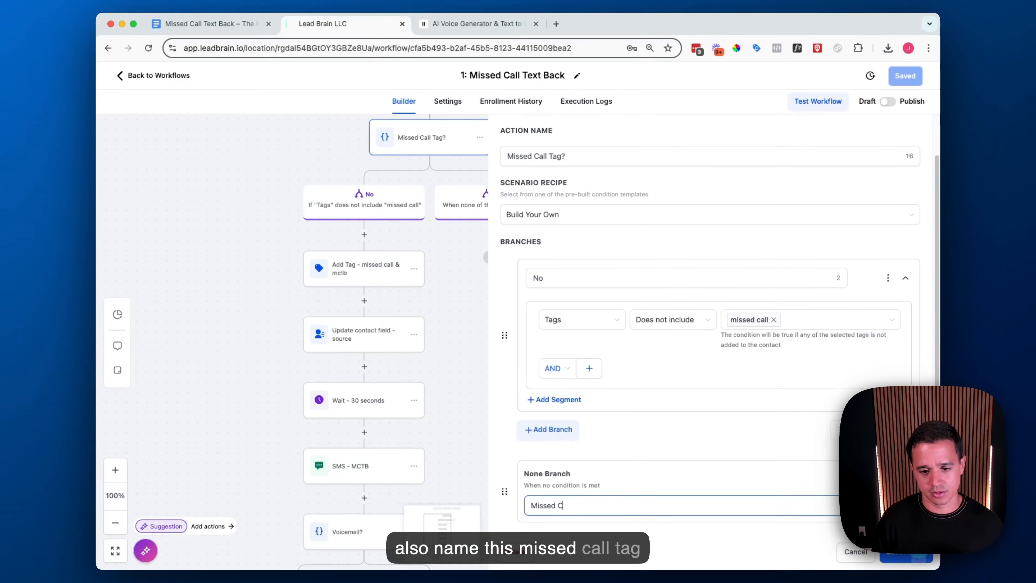
text(Tag Appl)
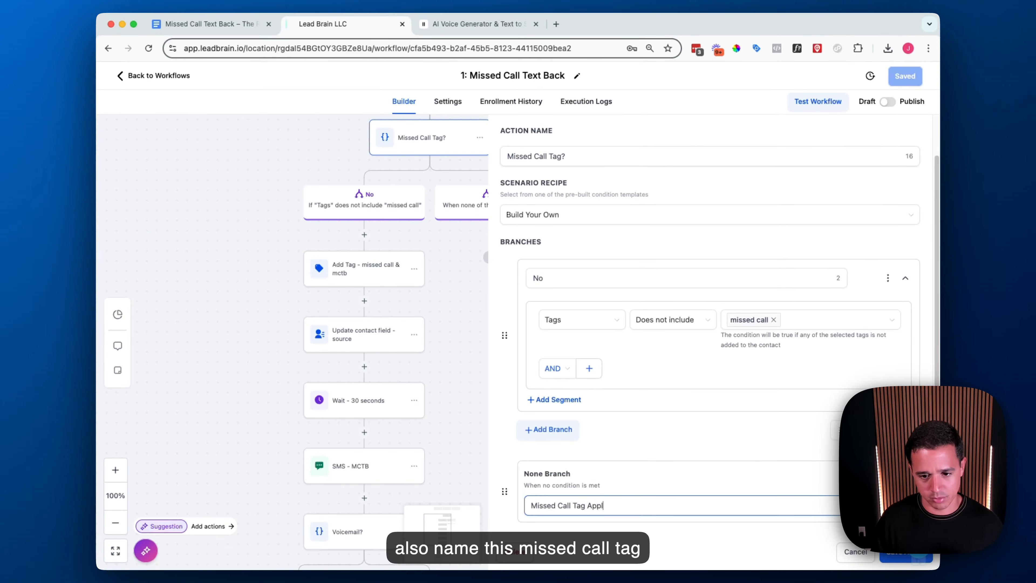
text(ied)
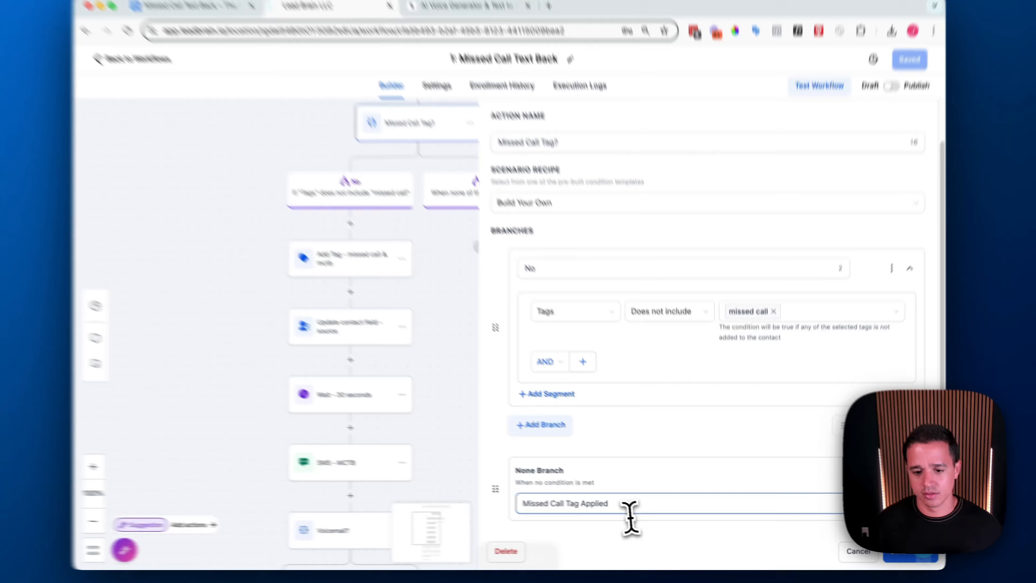
double_click(597, 508)
text(Already A)
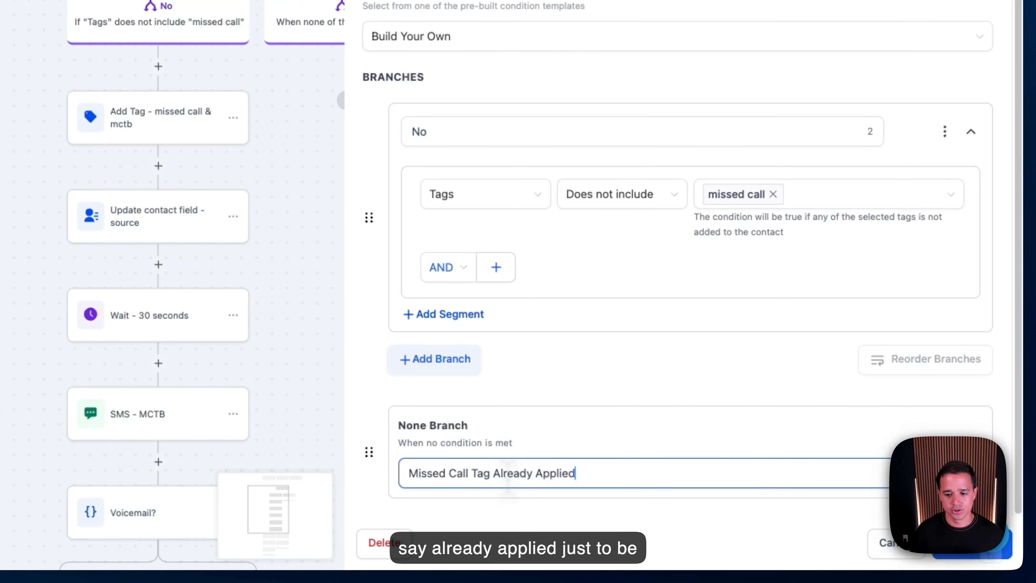
click(981, 551)
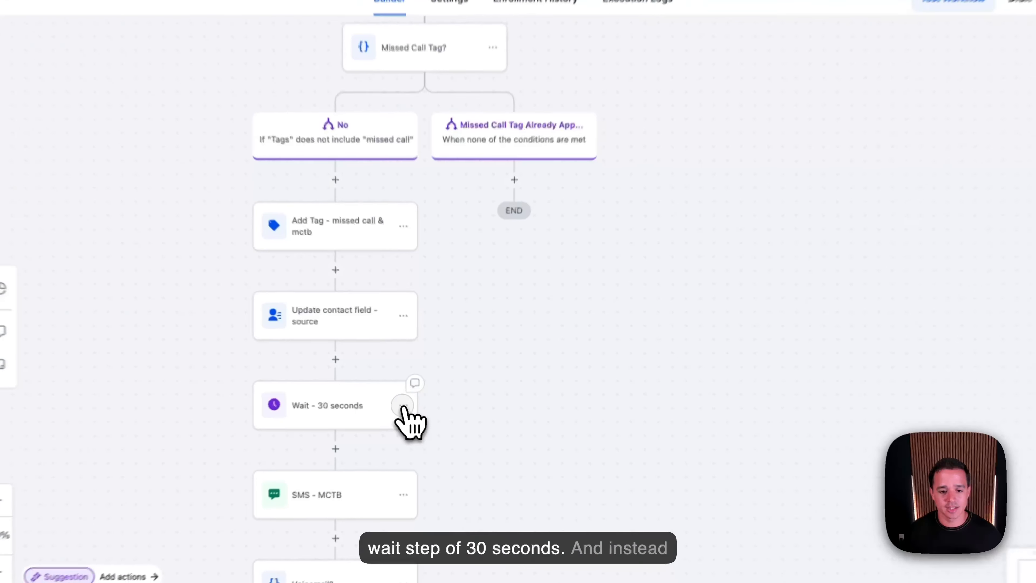
- Copy the Wait - 30 seconds action from the No branch into the Missed Call Tag Already Applied branch
click(414, 400)
click(452, 466)
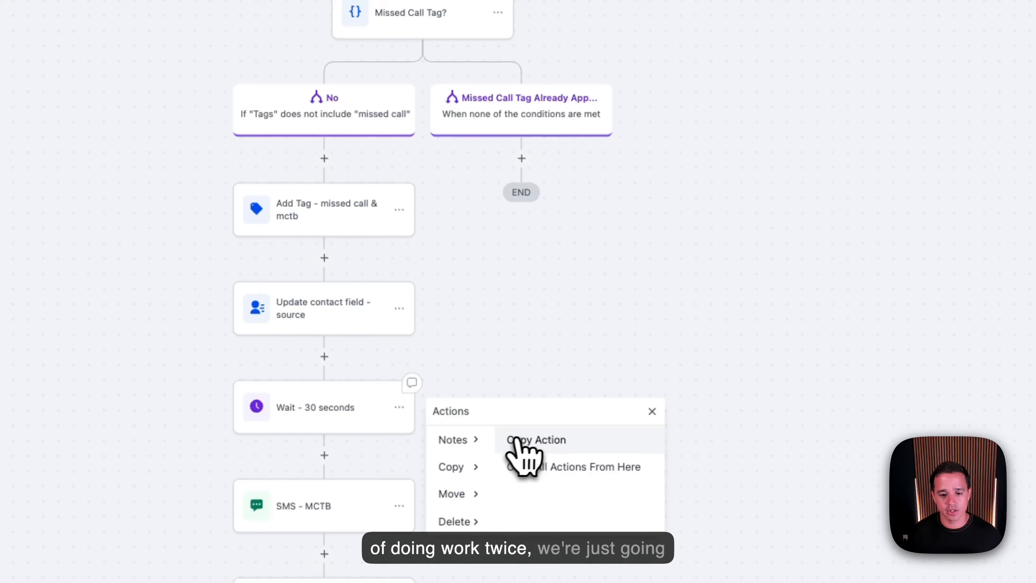
click(514, 439)
click(516, 157)
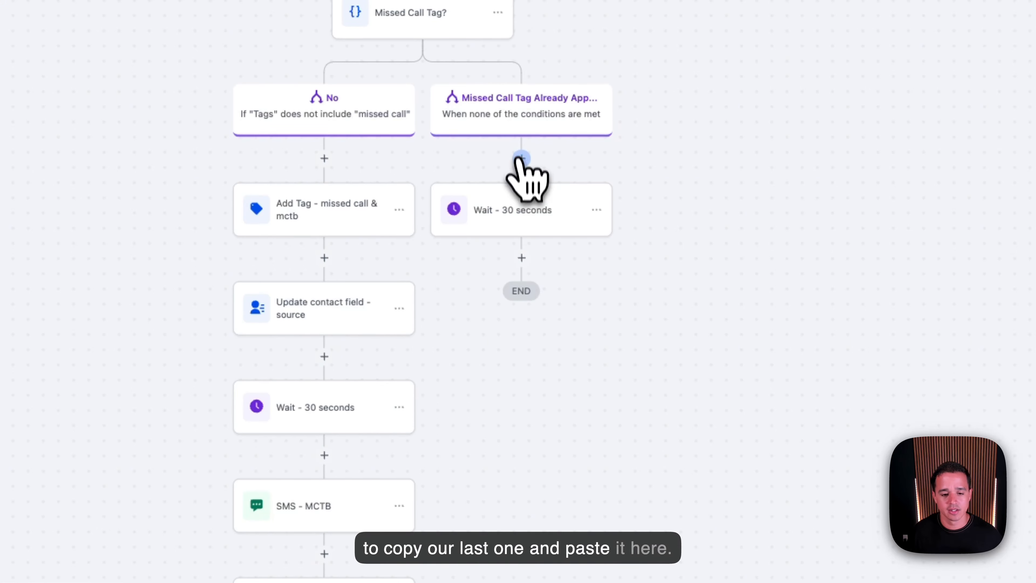
- Copy the Voicemail? condition to below the wait in the Missed Call Tag Already Applied branch and save the workflow
drag(489, 520, 545, 177)
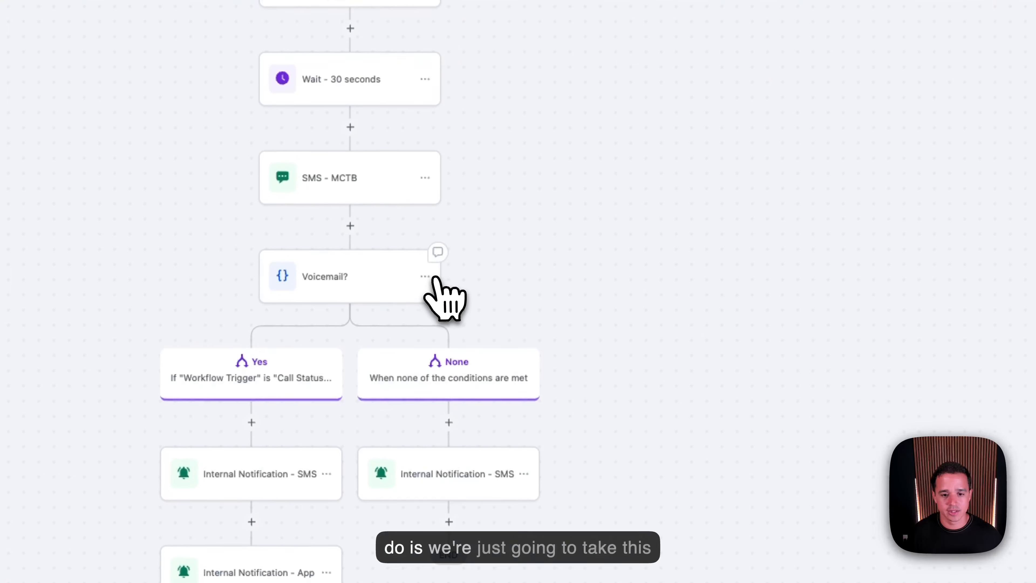
click(425, 277)
click(485, 336)
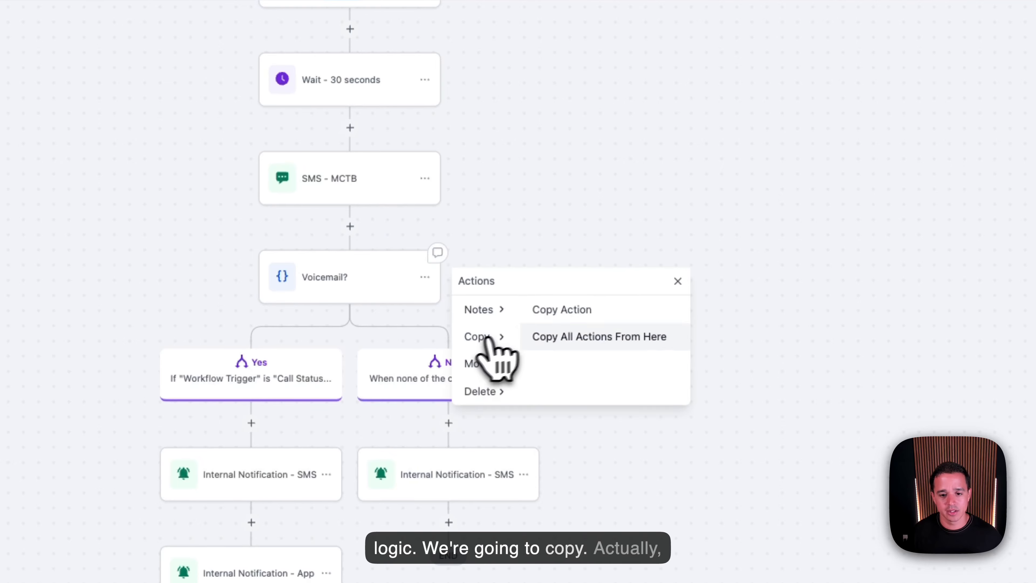
click(557, 311)
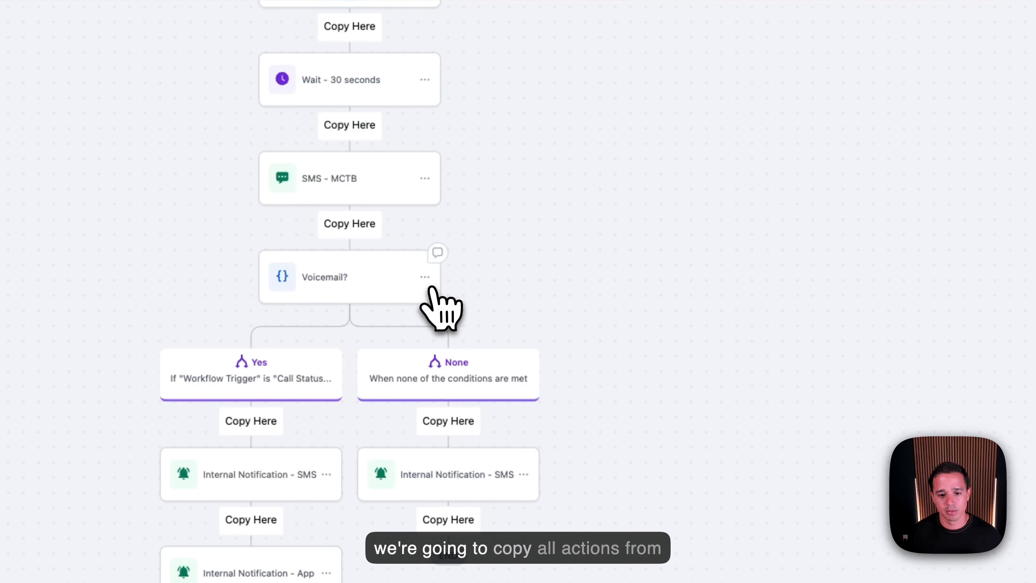
click(429, 287)
click(499, 334)
click(551, 332)
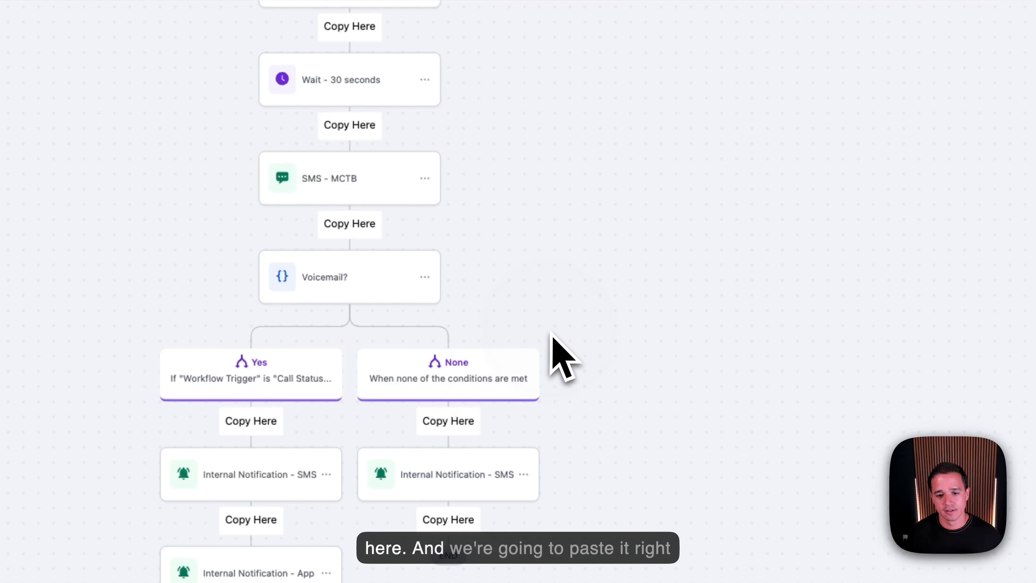
drag(639, 84, 463, 486)
click(385, 269)
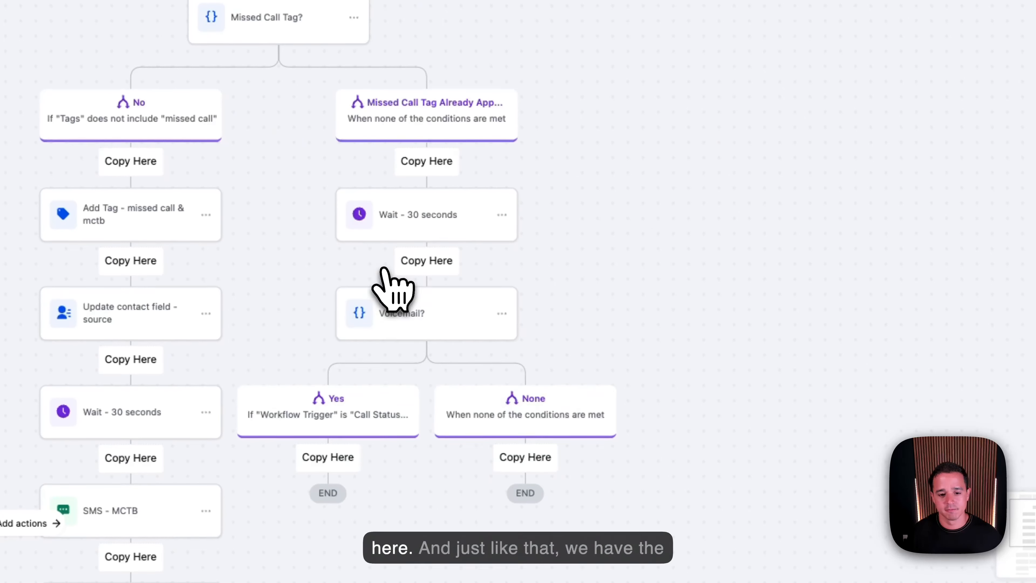
drag(644, 294, 745, 228)
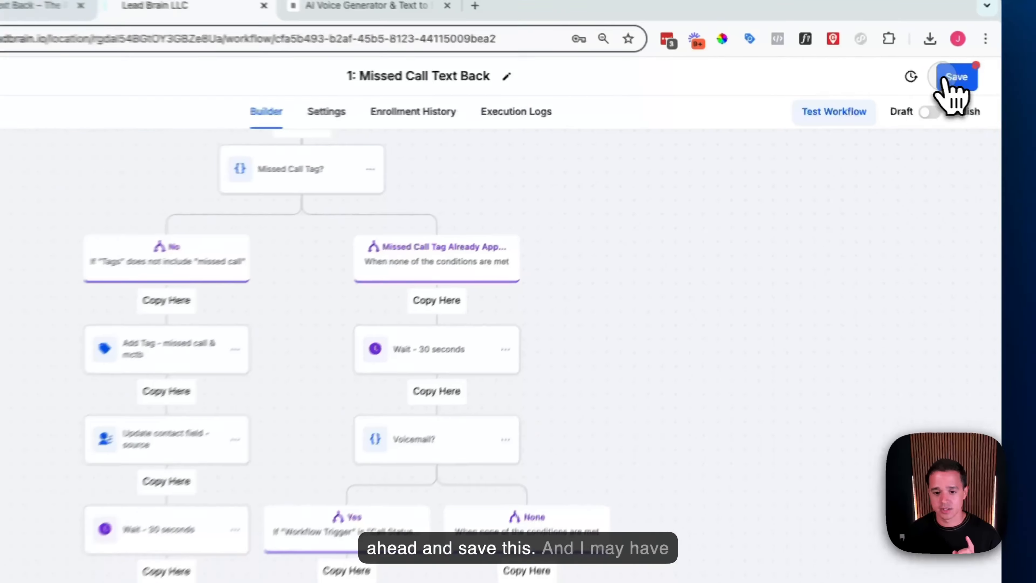
click(906, 76)
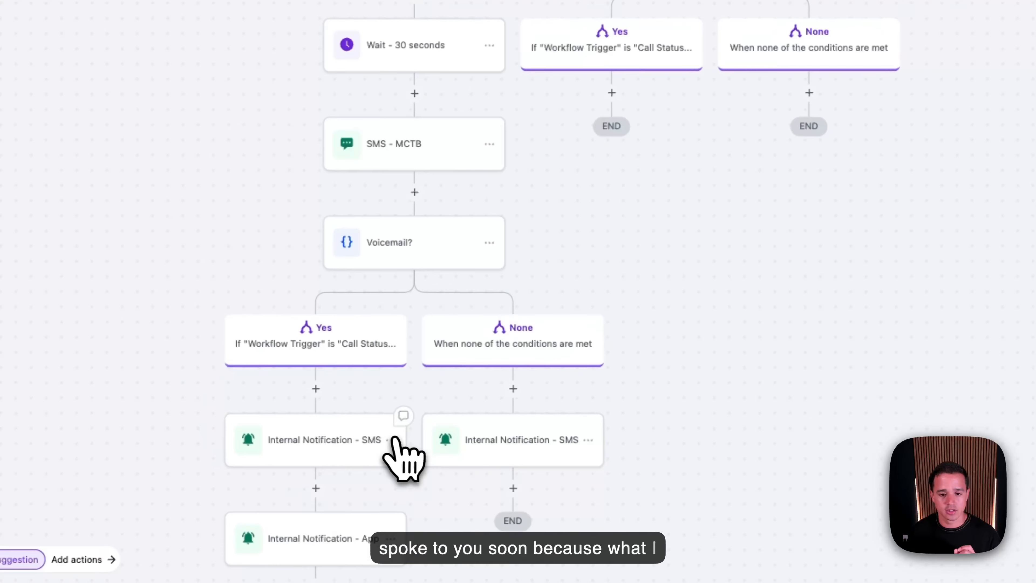
- Copy all actions from the original Yes branch's SMS notification onward into the Yes branch of the copied Voicemail? condition
click(390, 439)
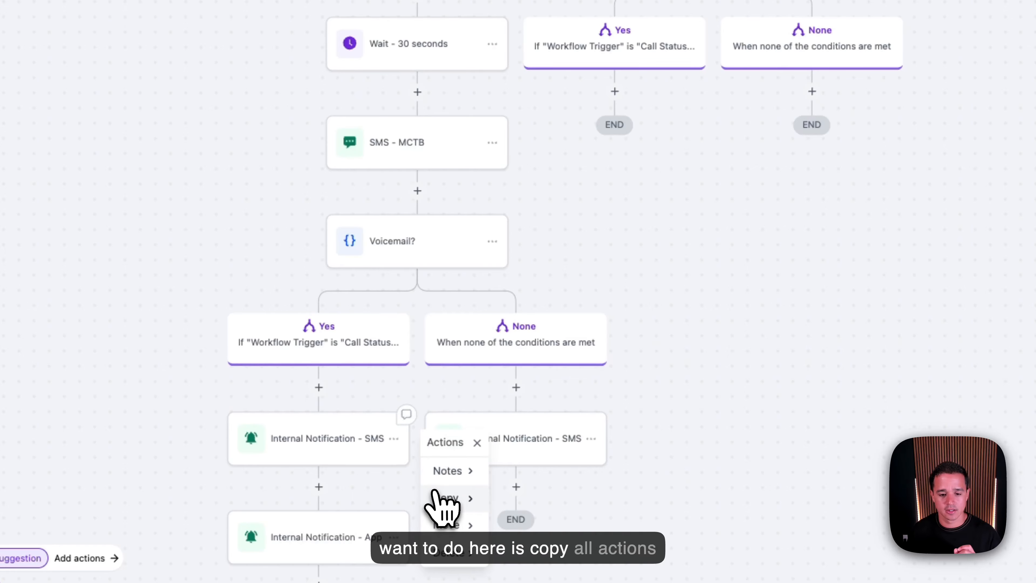
mouse_move(436, 497)
click(527, 497)
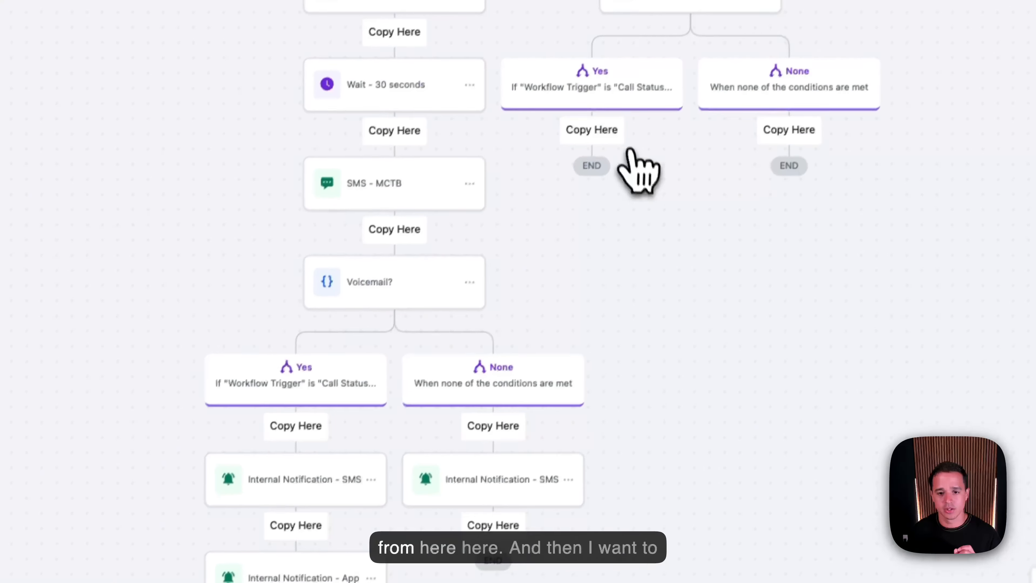
click(592, 130)
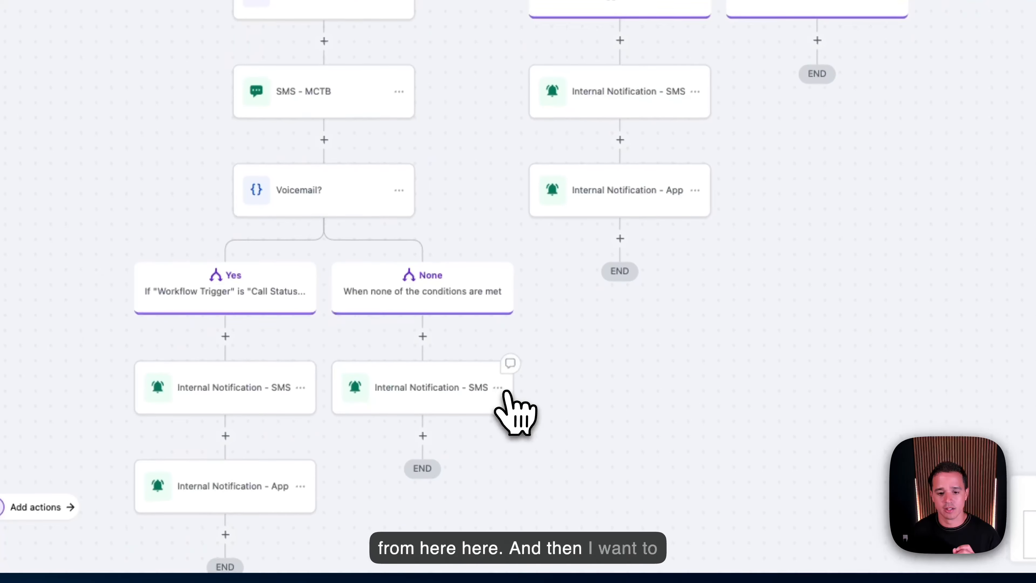
click(504, 390)
click(499, 388)
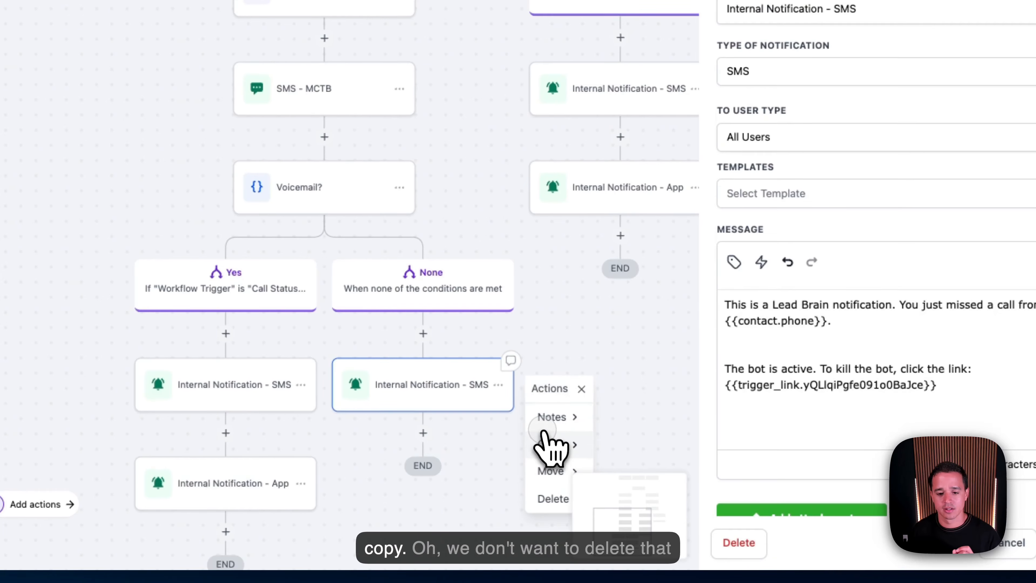
mouse_move(569, 447)
click(624, 424)
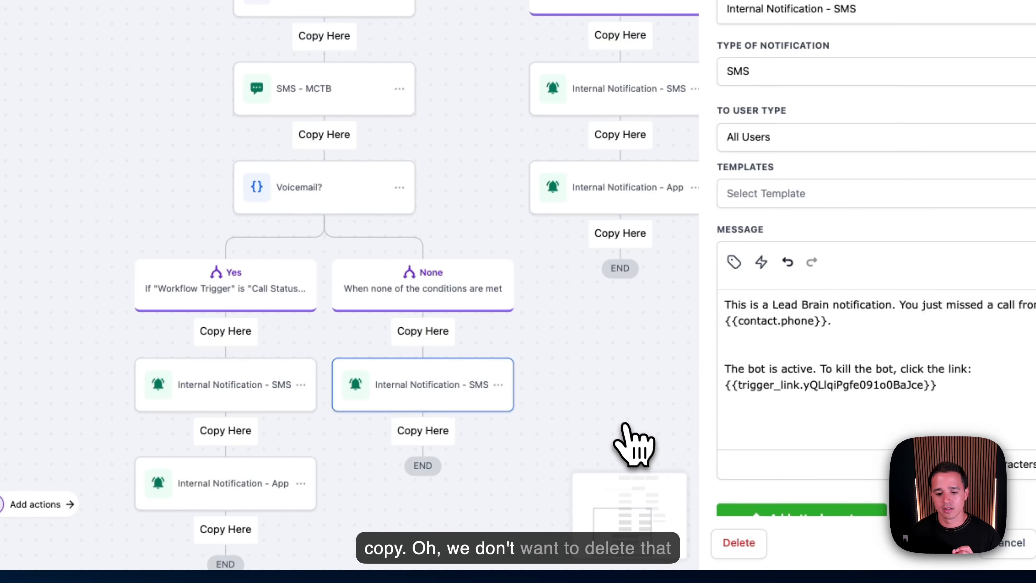
click(736, 542)
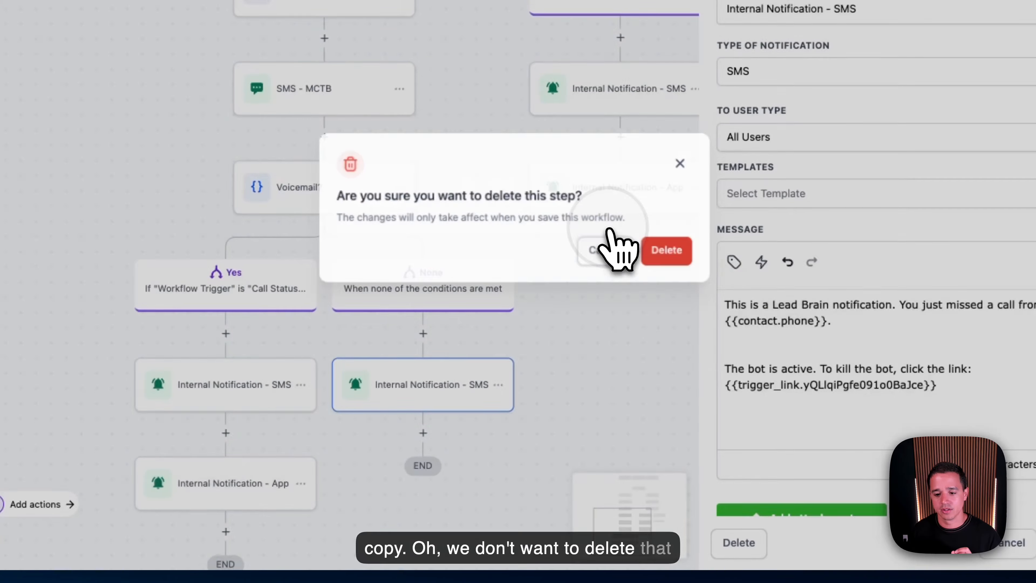
click(608, 245)
click(1009, 543)
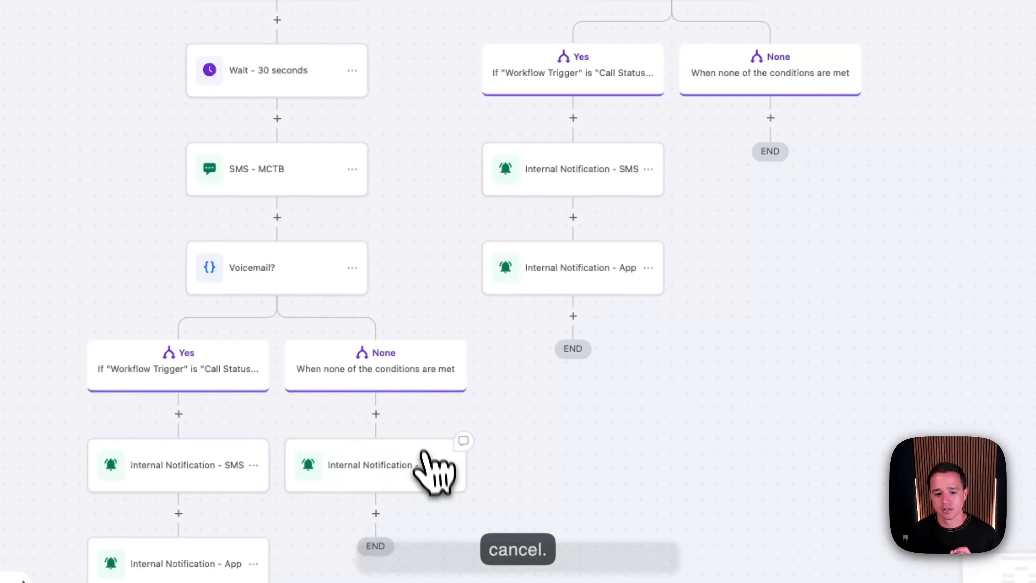
- Copy the original None branch's SMS notification into the copied Voicemail? condition's None branch and save the workflow
click(450, 465)
mouse_move(505, 524)
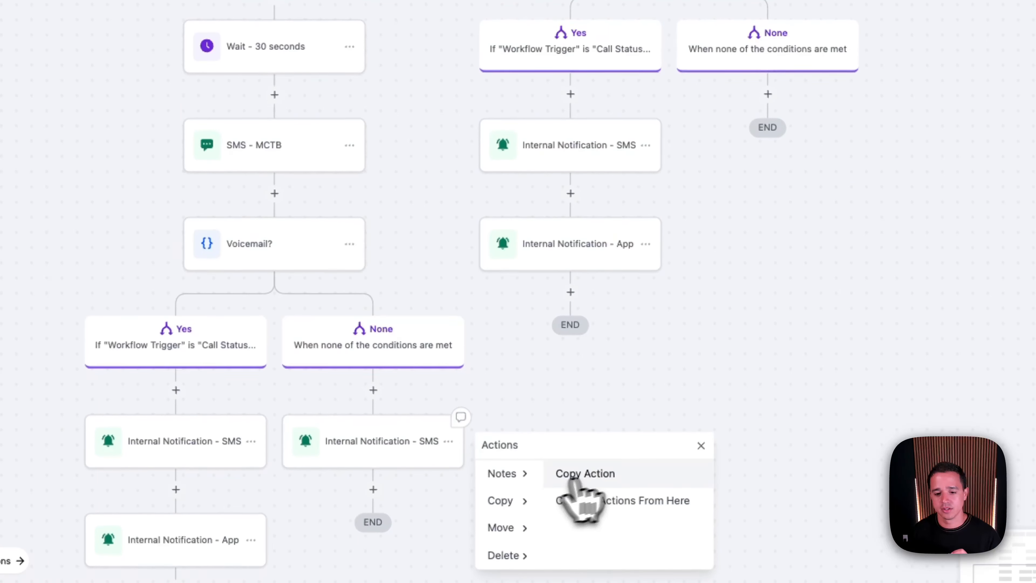
click(571, 480)
click(767, 95)
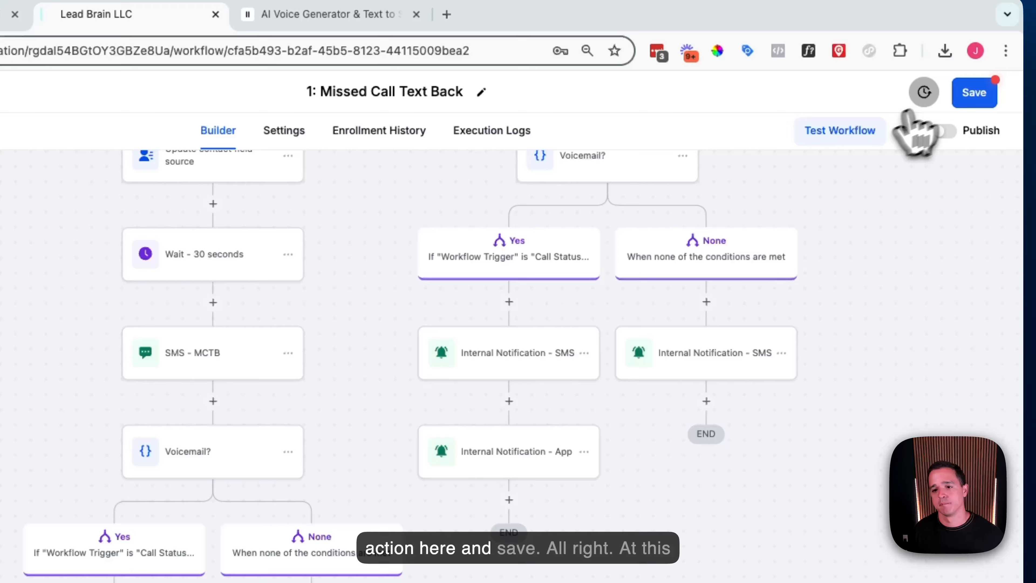
click(981, 97)
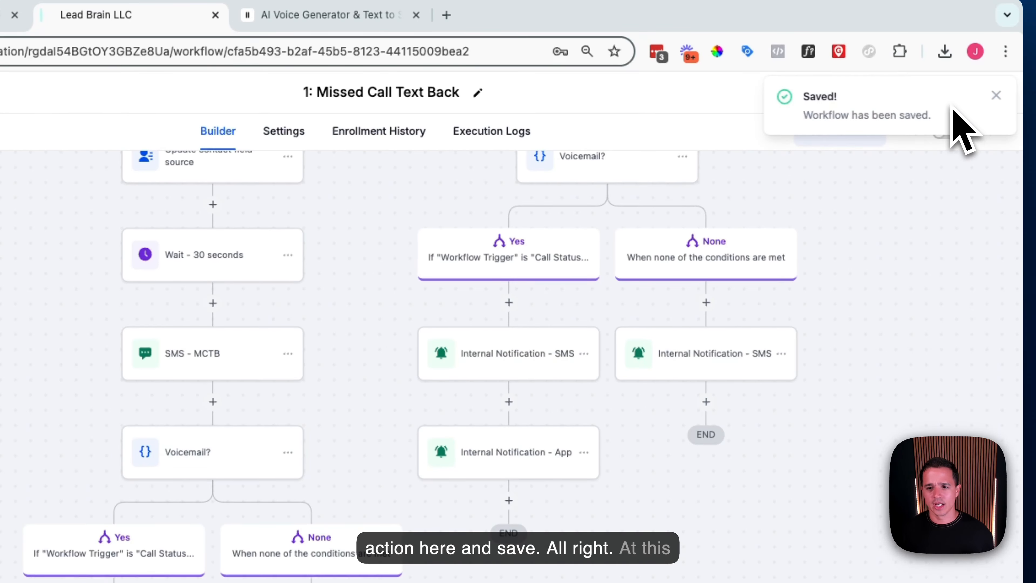
- Publish the "1: Missed Call Text Back" workflow and save it
click(997, 96)
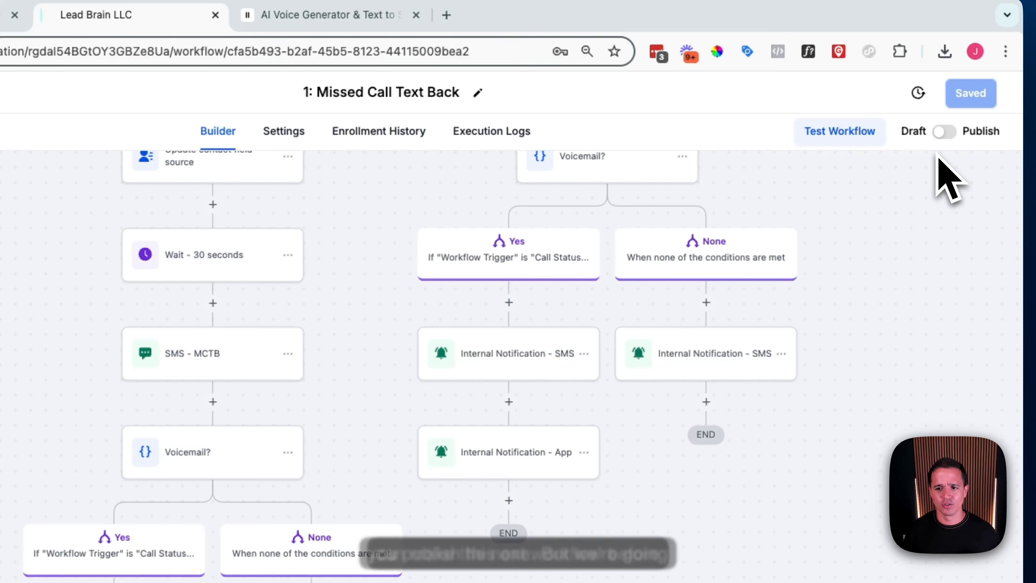
click(944, 131)
click(981, 94)
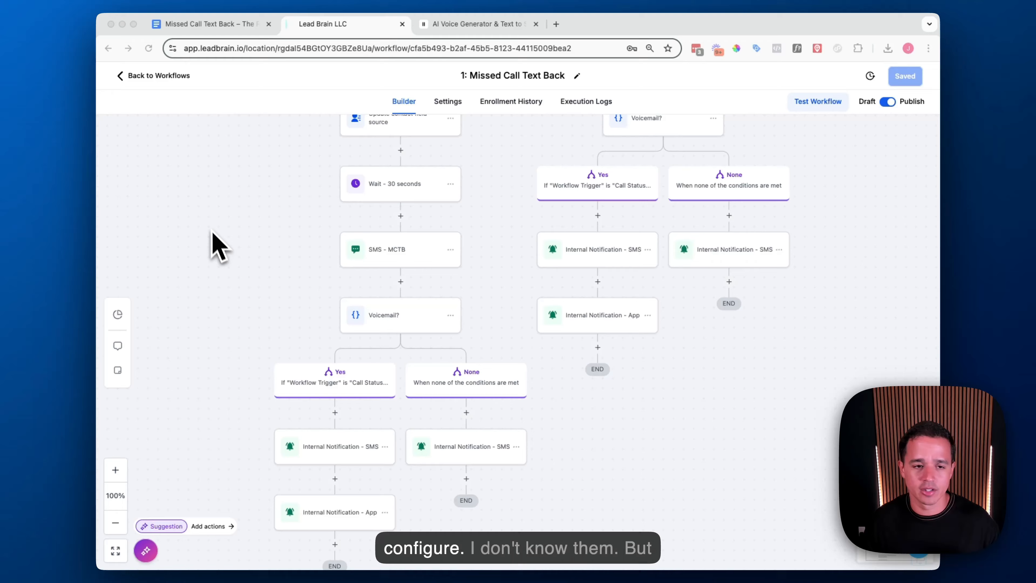
- Create a new workflow from scratch and name it "2: Missed Call Text Back Timer"
click(176, 78)
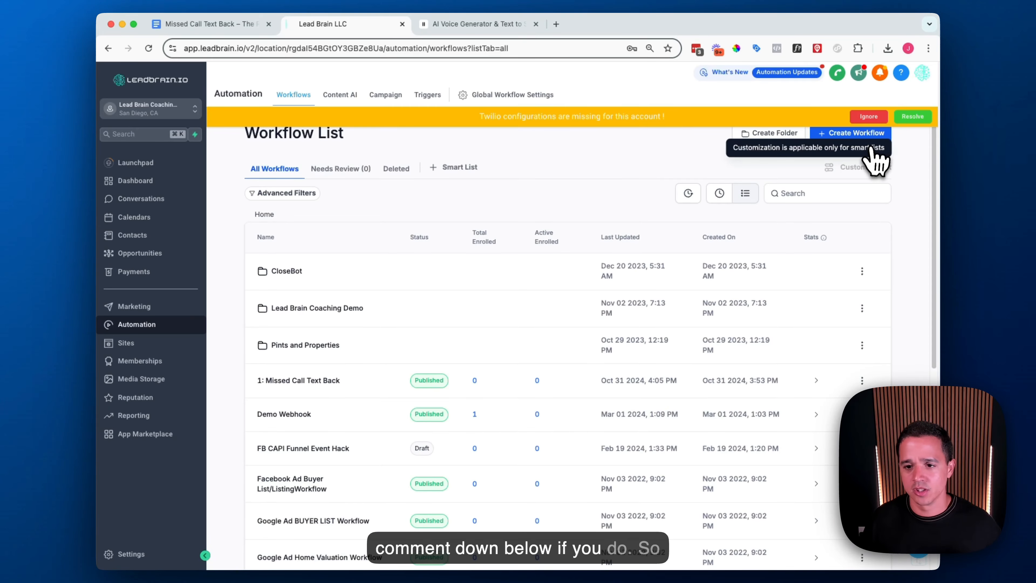
click(848, 139)
click(856, 175)
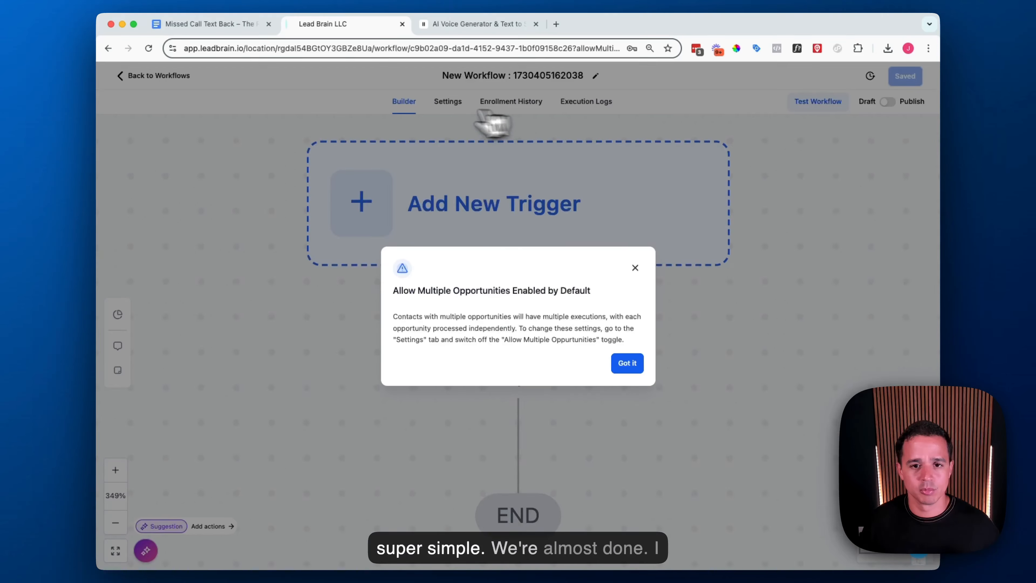
click(624, 356)
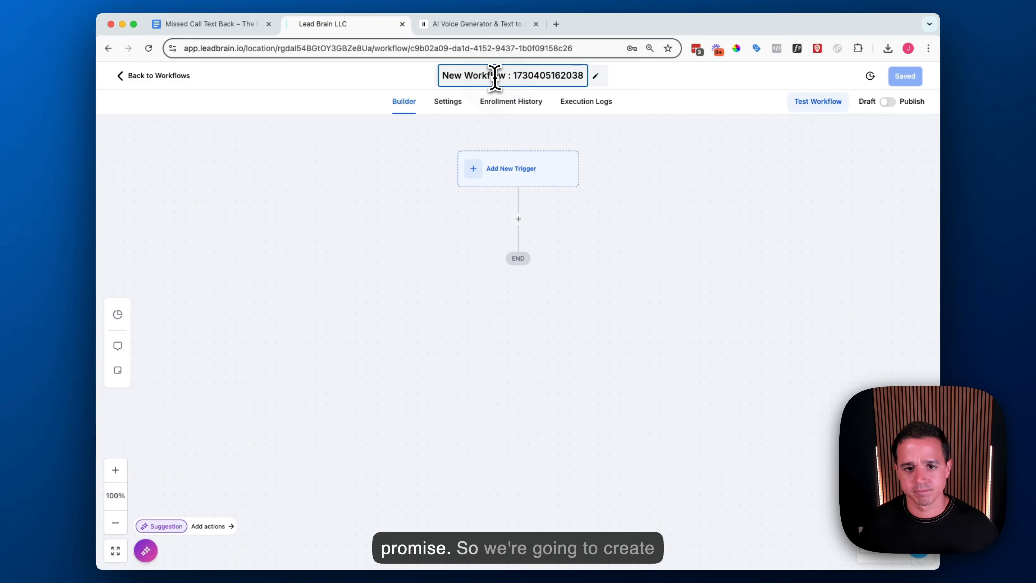
text(2:)
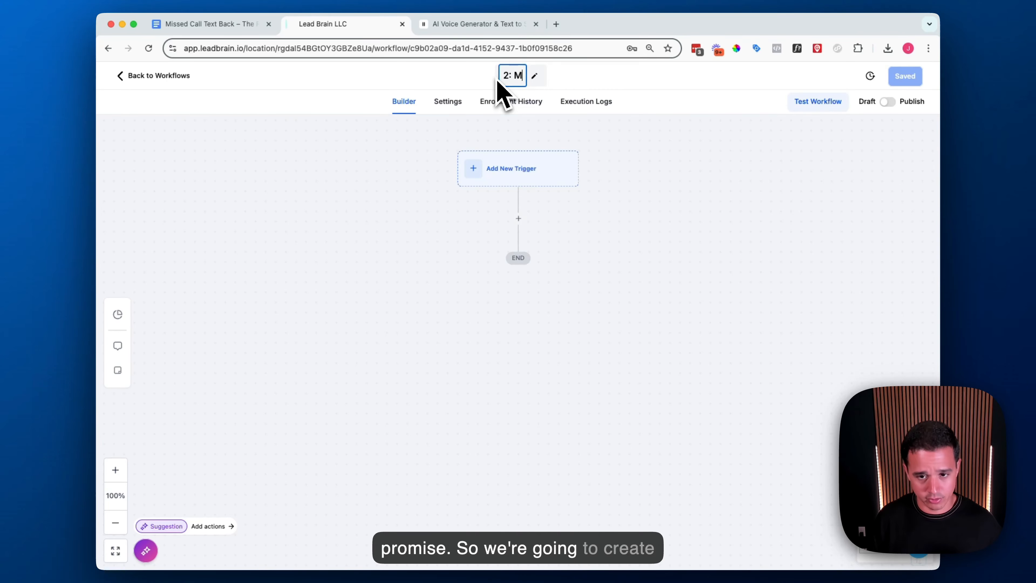
text( Missed Call Text Back Timer)
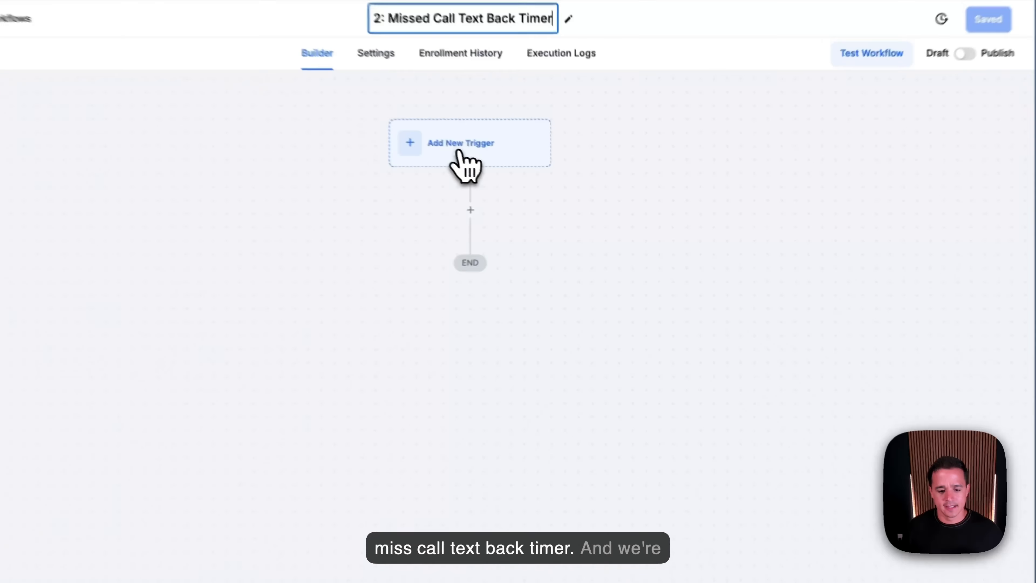
- Add a Call Status trigger to the timer workflow with its Call Direction filter set to Incoming
click(449, 151)
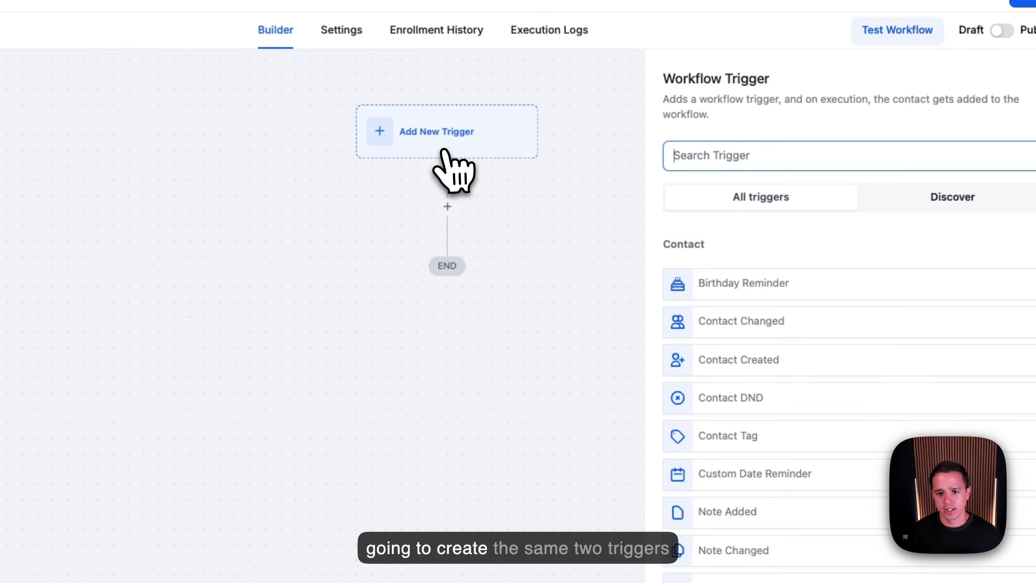
click(758, 157)
text(call)
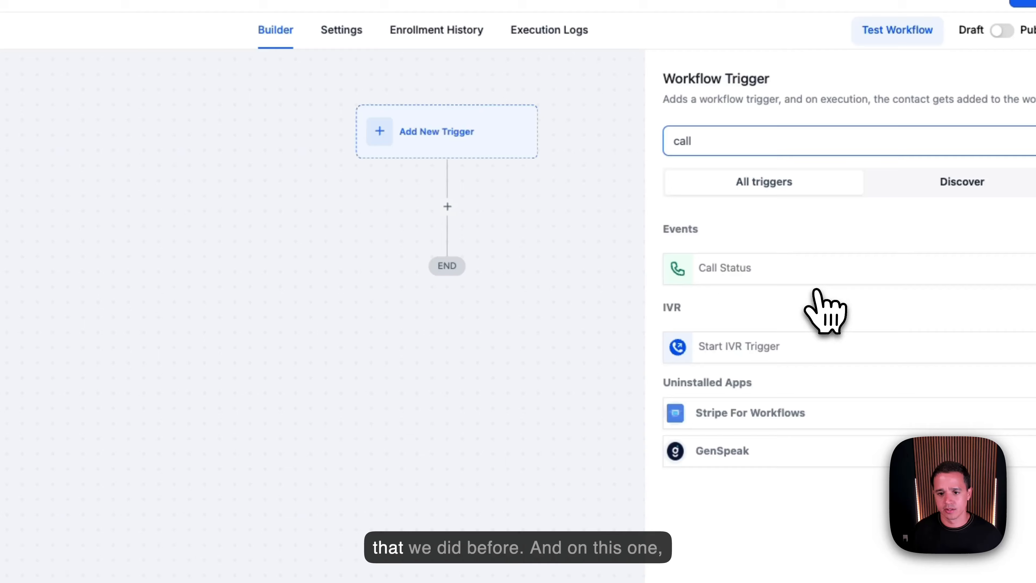
click(814, 286)
click(487, 298)
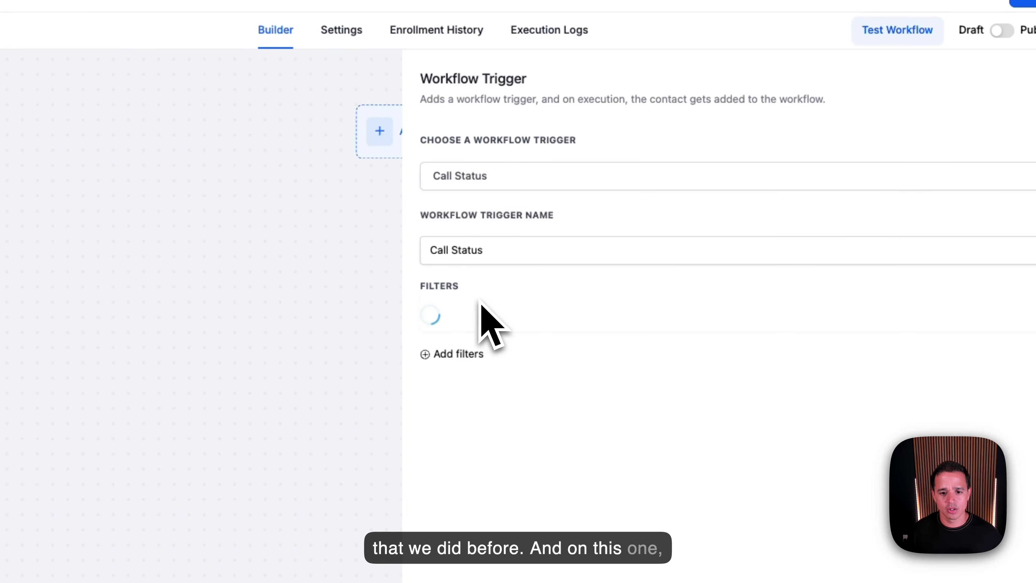
click(479, 323)
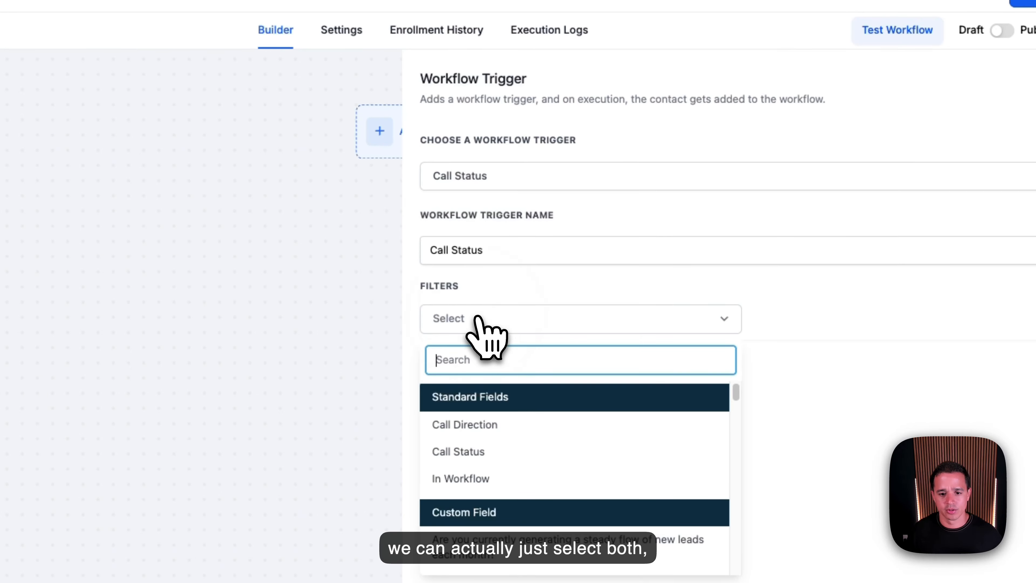
click(482, 423)
click(774, 326)
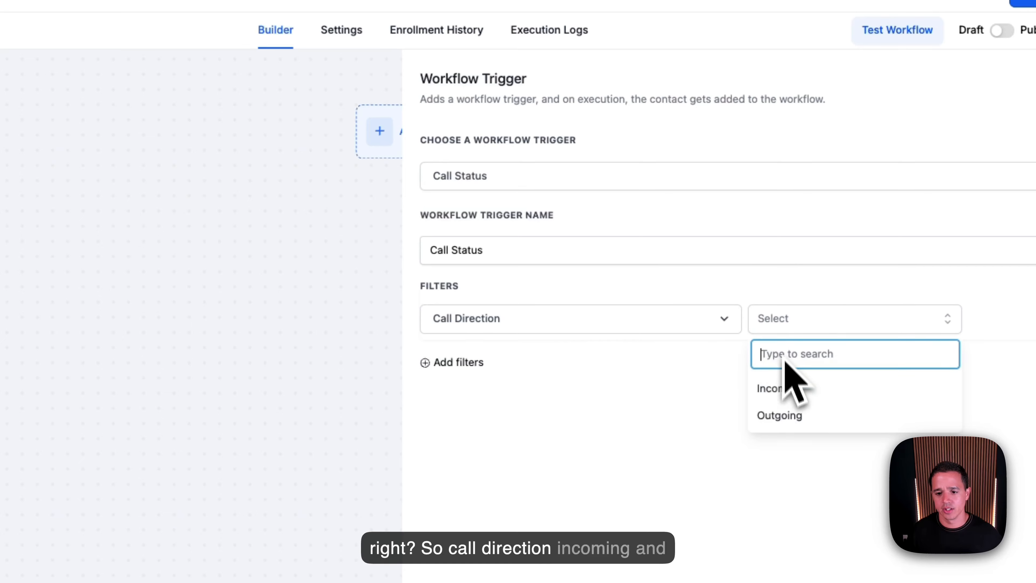
click(777, 388)
- Add a Call Status filter for no-answer and voicemail to the trigger, then save the trigger and the workflow
click(458, 362)
click(481, 367)
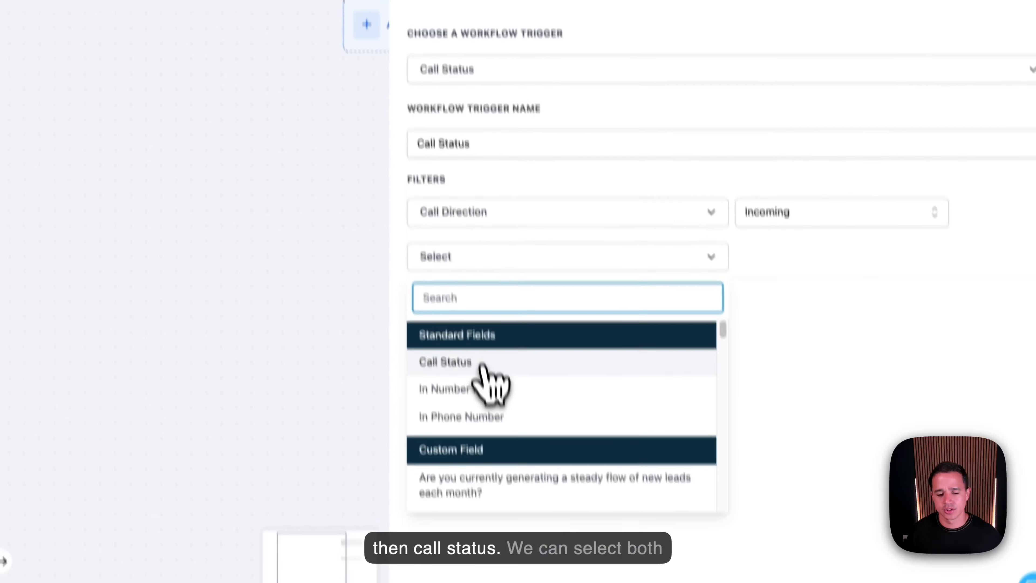
click(485, 362)
click(754, 200)
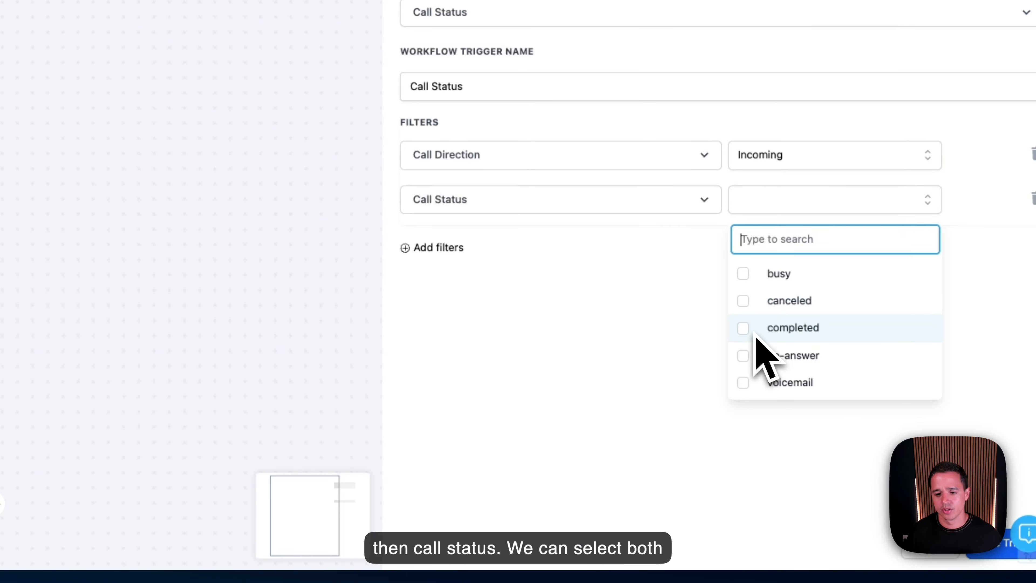
click(744, 355)
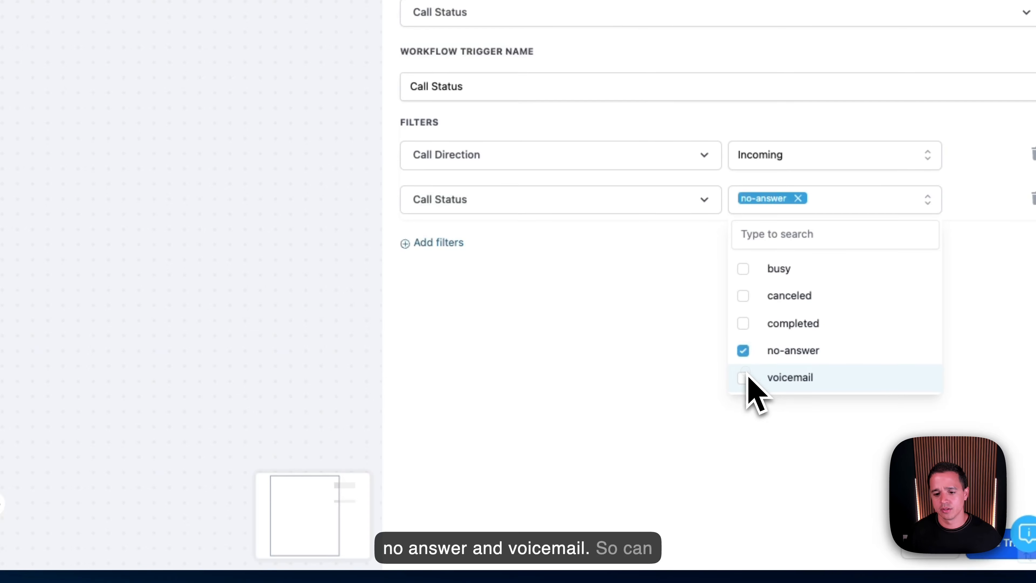
click(749, 382)
click(951, 563)
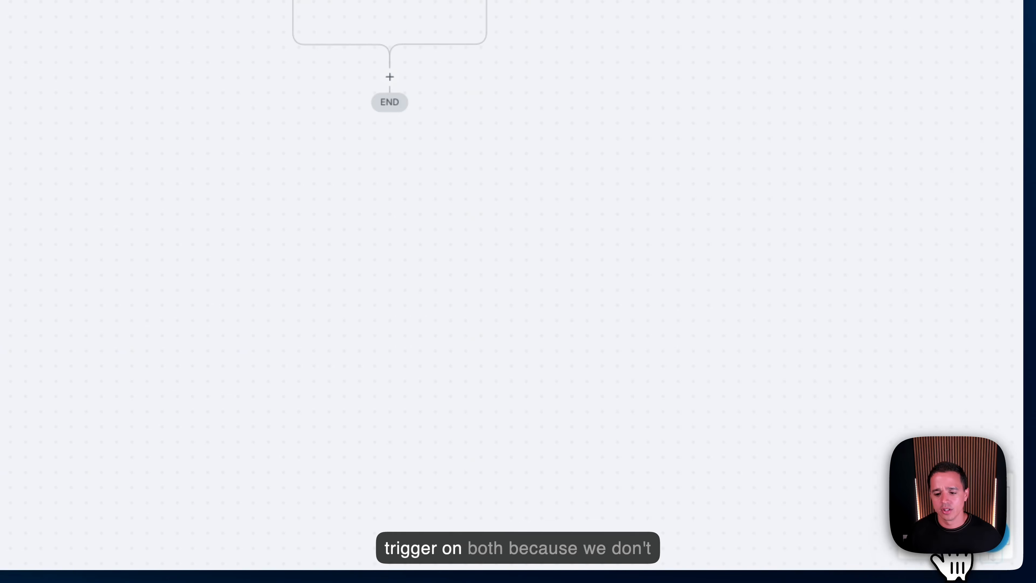
click(975, 107)
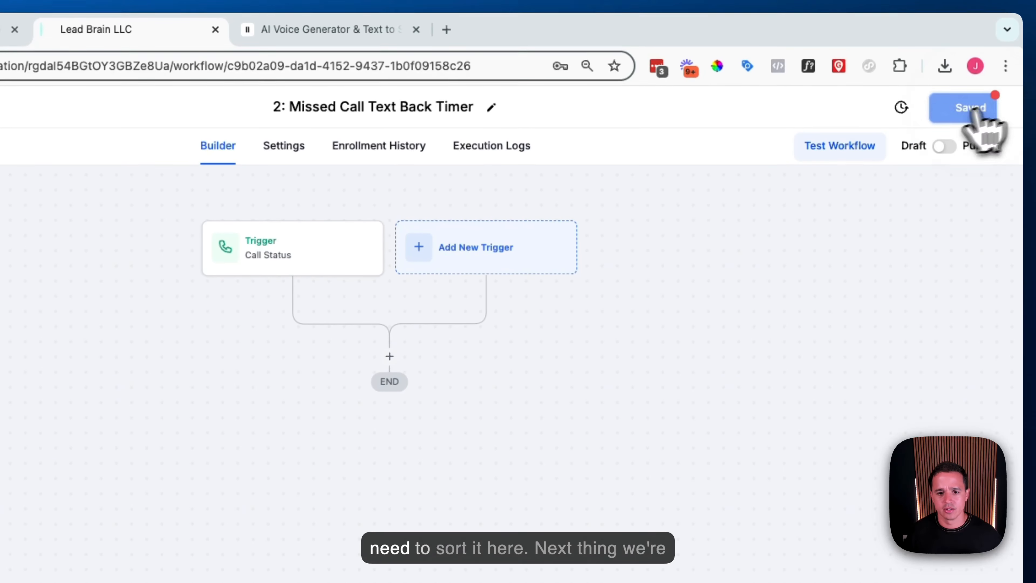
- Add a Wait action named "Wait - 12 hours" below the trigger with a time delay of 12 hours
click(390, 354)
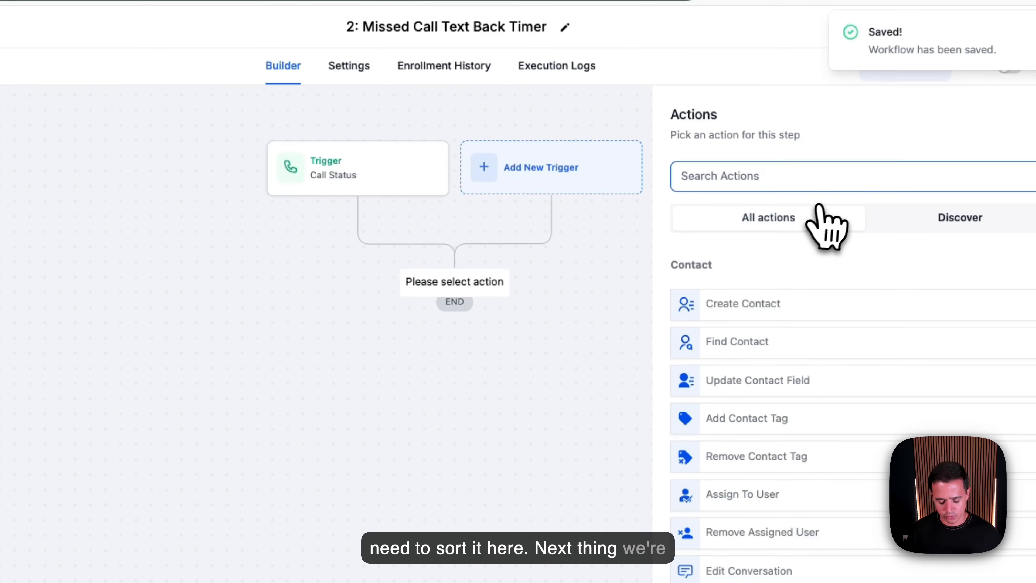
text(wait)
click(752, 292)
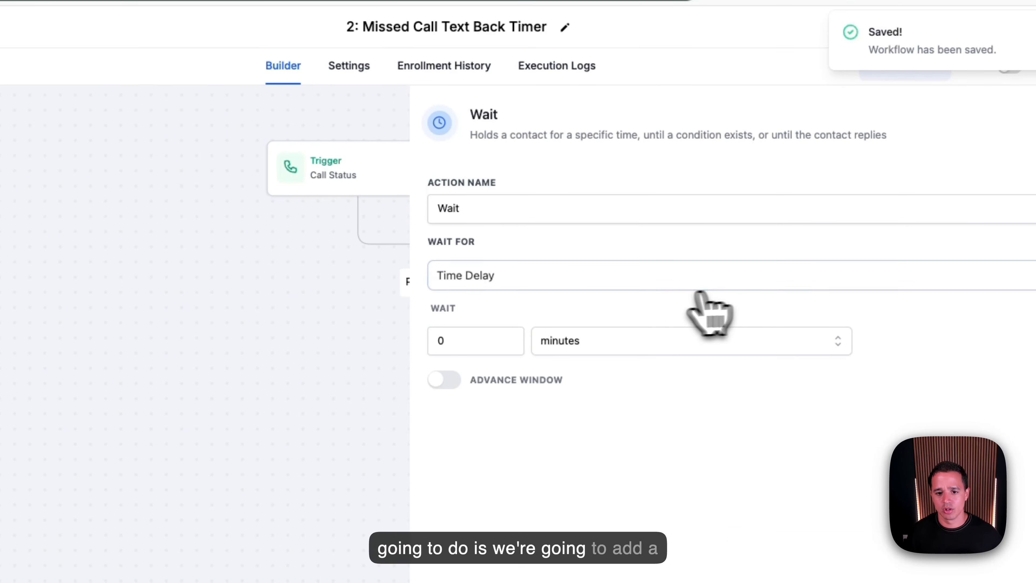
click(558, 208)
text(- 12 hours)
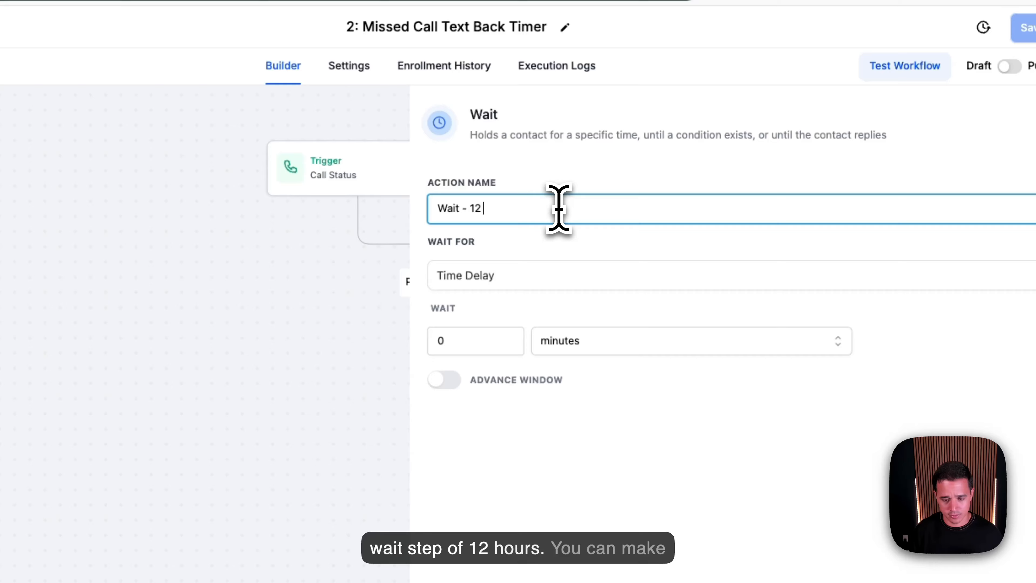
double_click(474, 340)
text(12)
click(592, 218)
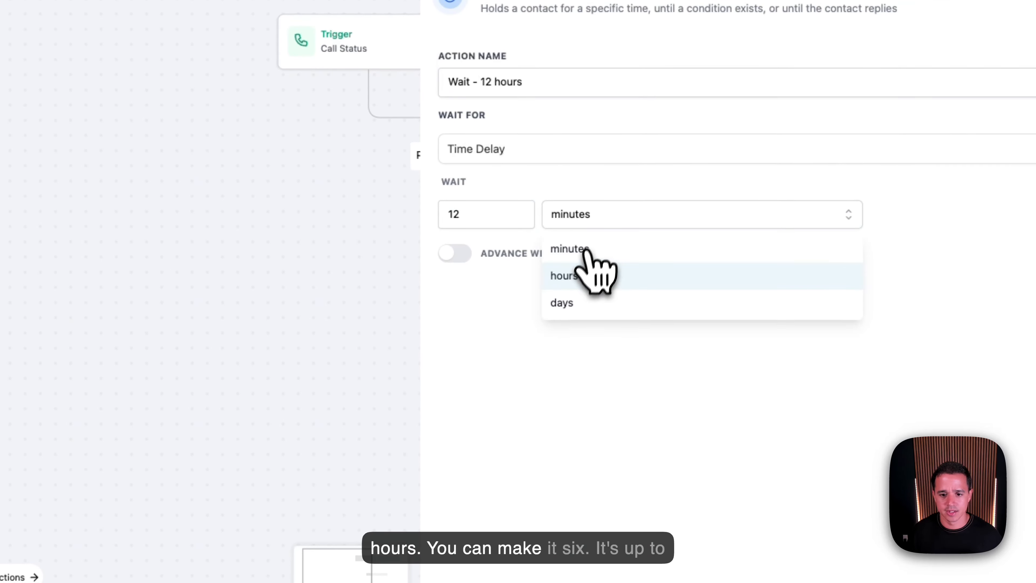
click(596, 274)
click(971, 557)
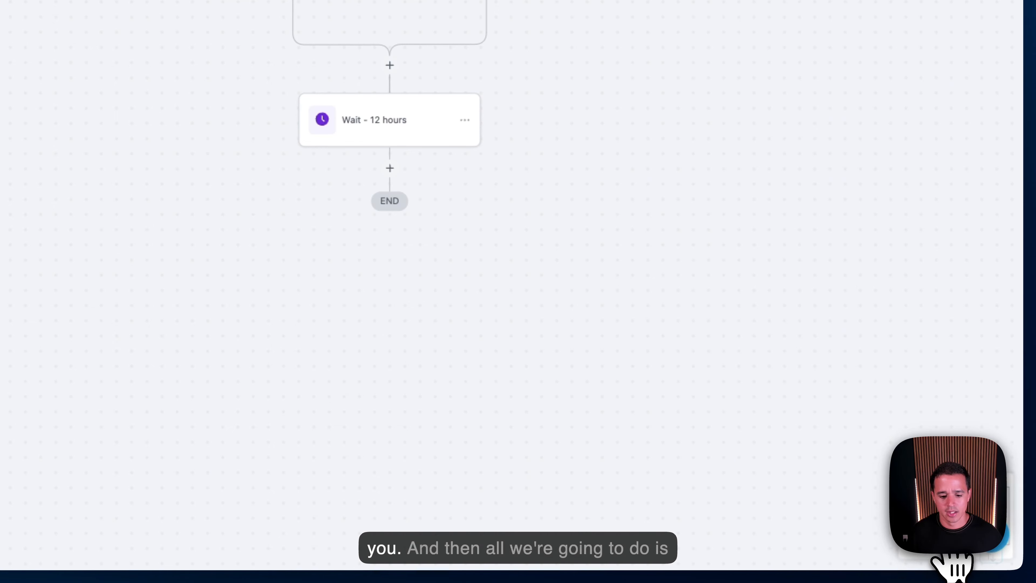
- Add a "Remove Tag - missed call" action after the wait that removes the missed call tag, and publish and save the workflow
click(429, 281)
text(remov)
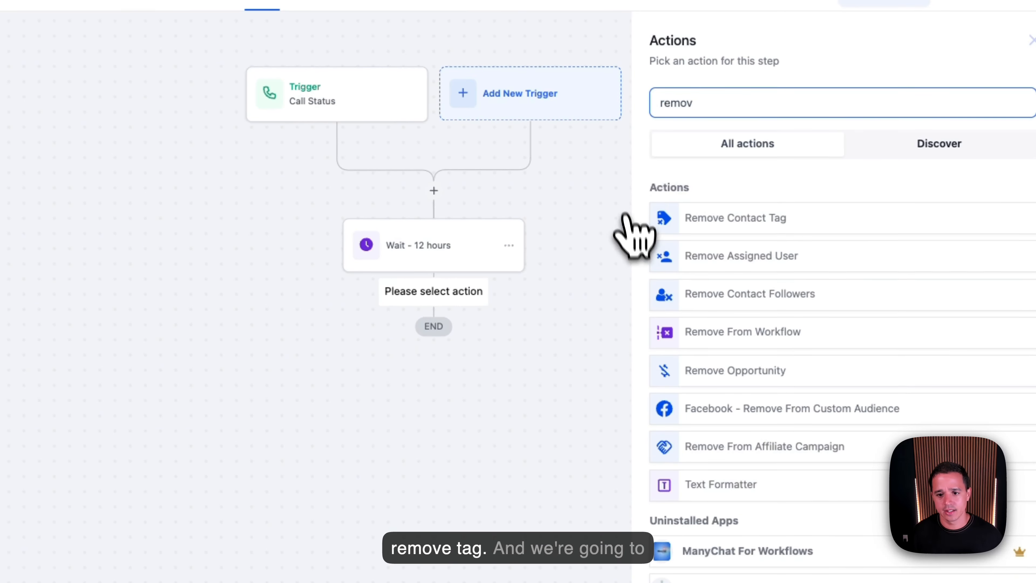
click(717, 219)
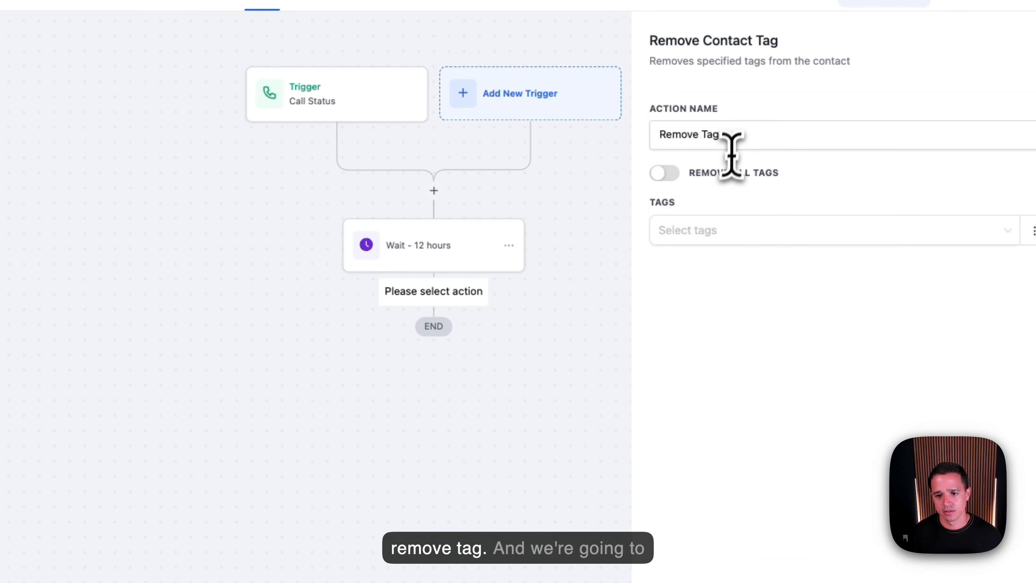
click(732, 134)
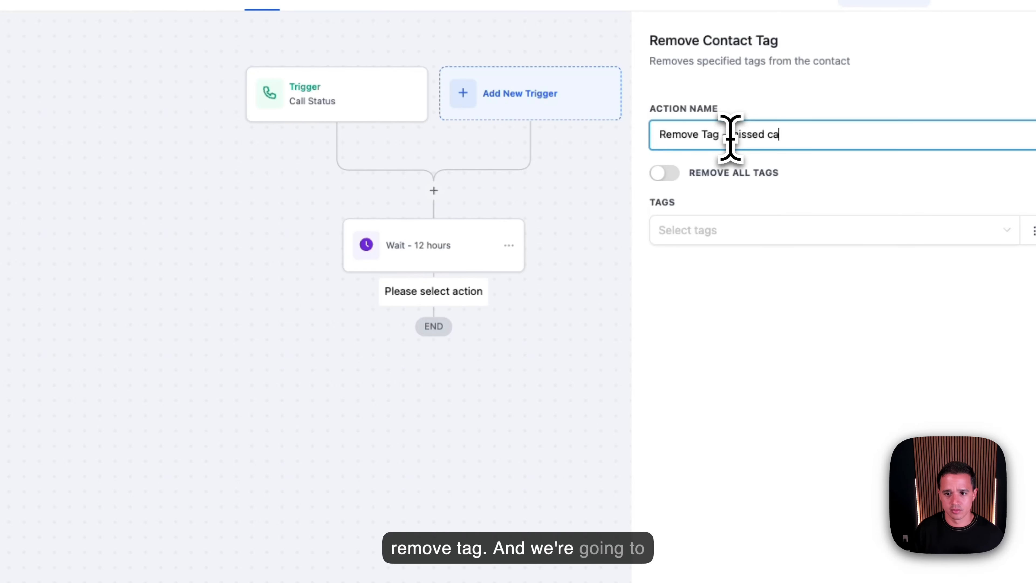
click(787, 230)
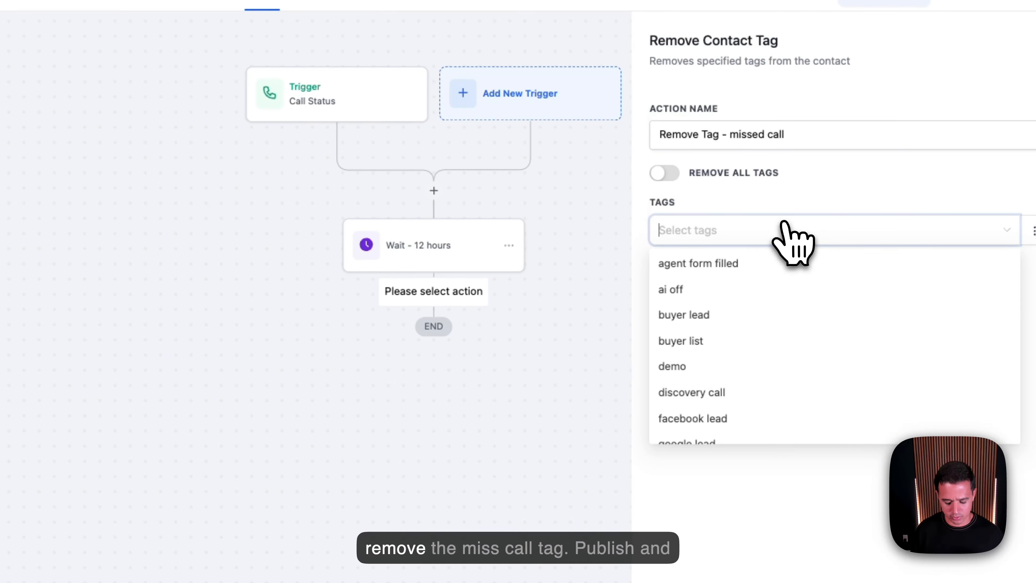
text(miss)
click(789, 264)
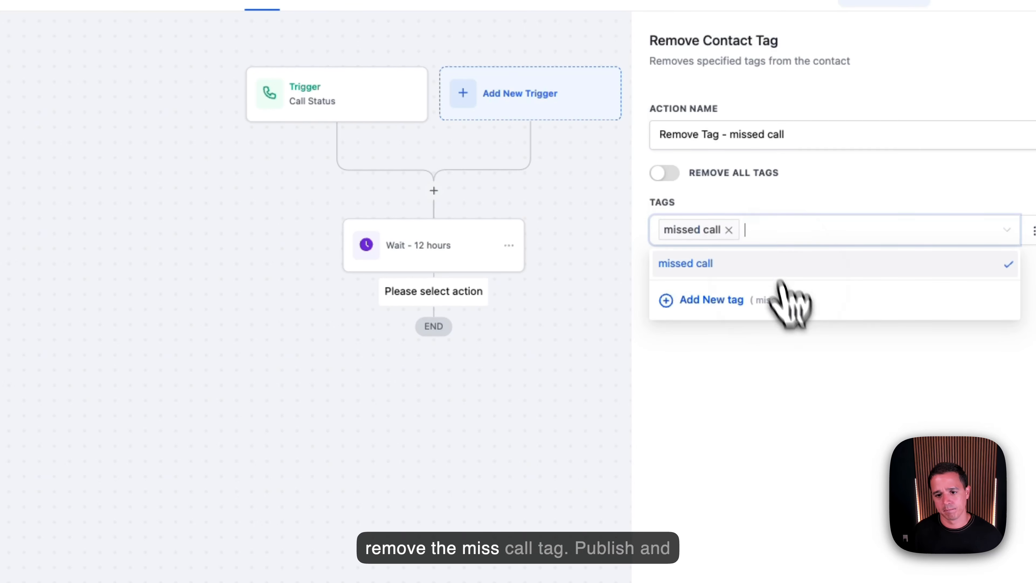
click(949, 563)
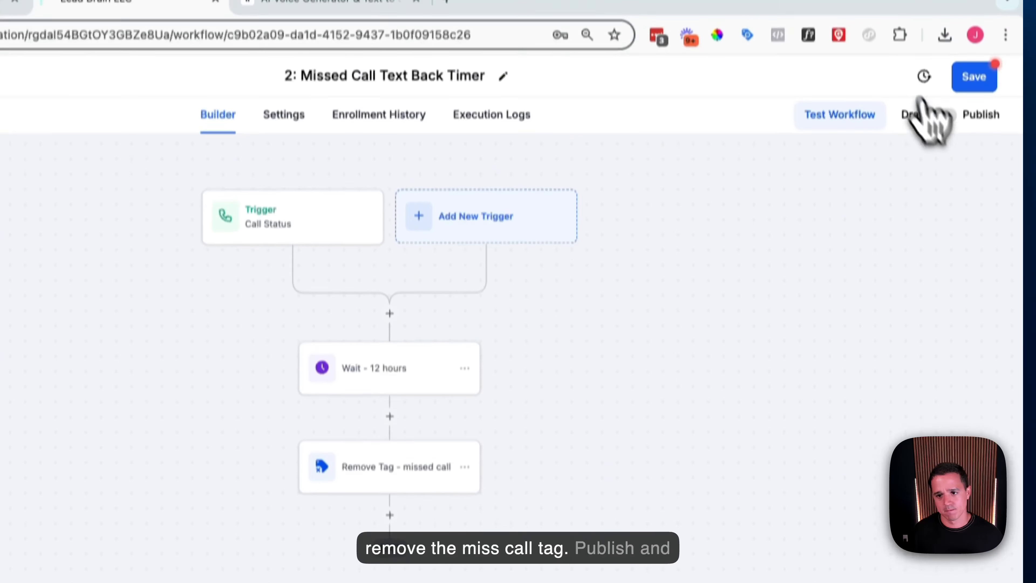
click(944, 143)
click(973, 107)
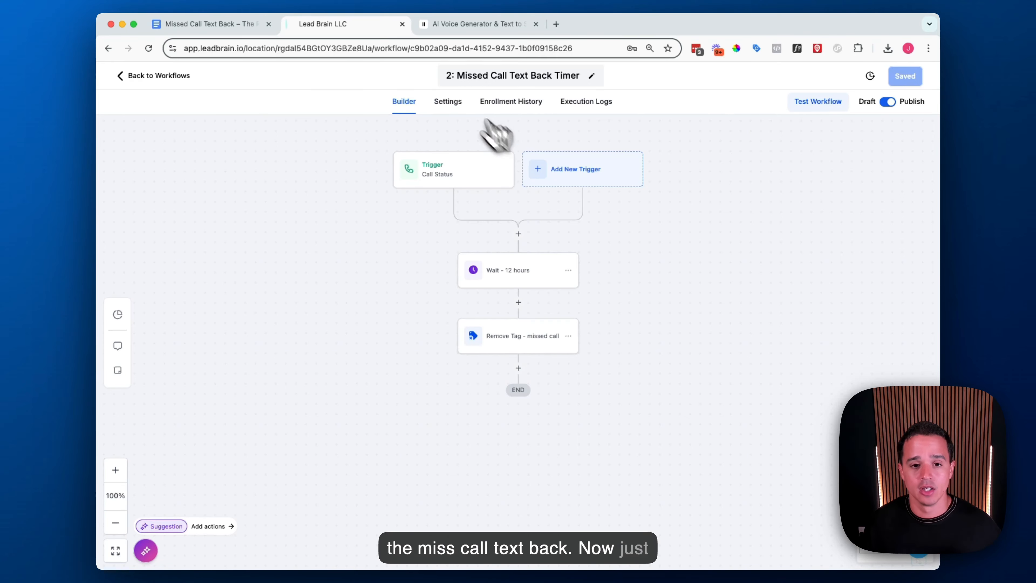
- Check the Allow re-entry setting of both missed call workflows and return to the workflow list
click(447, 101)
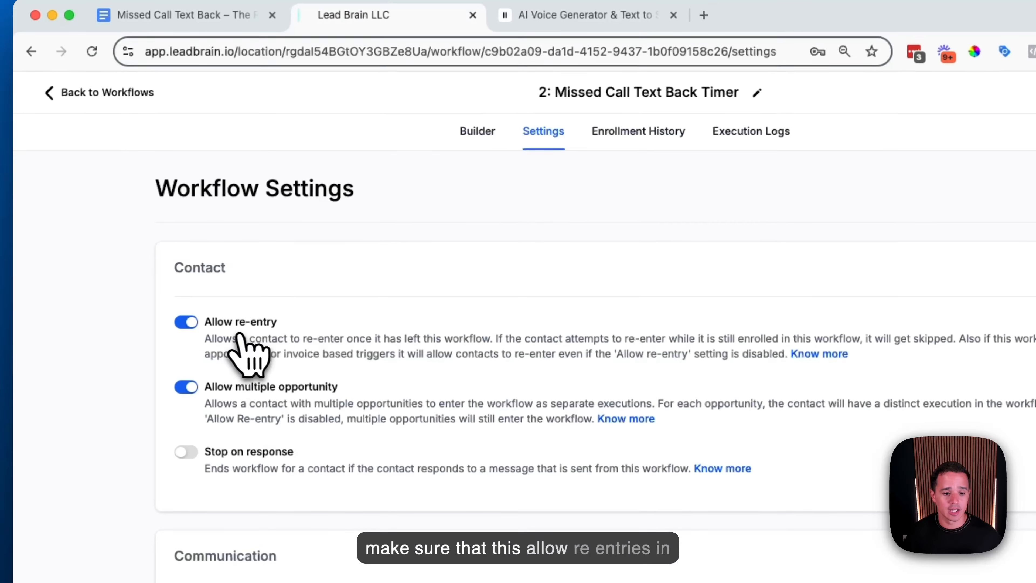
click(101, 90)
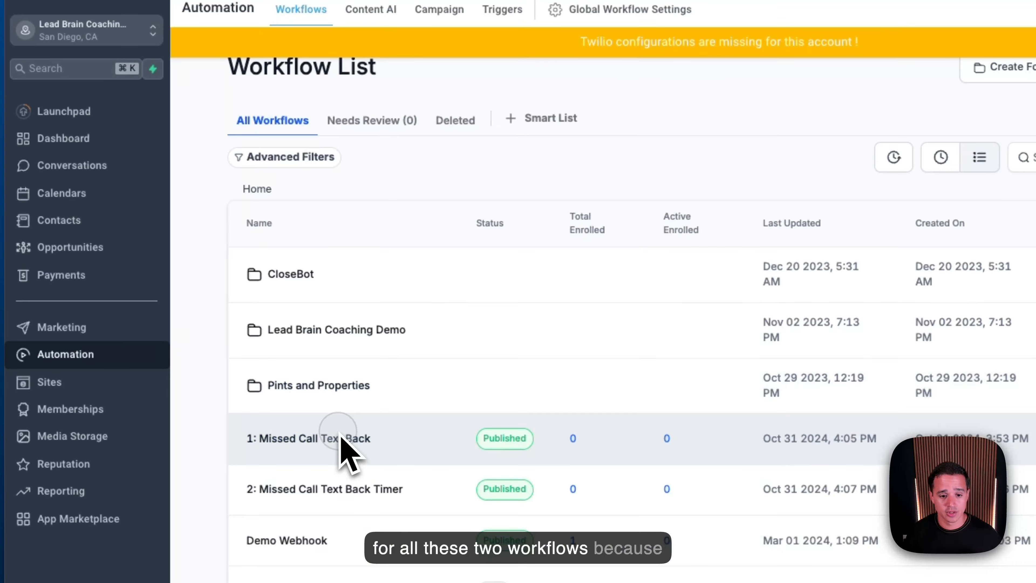
click(341, 438)
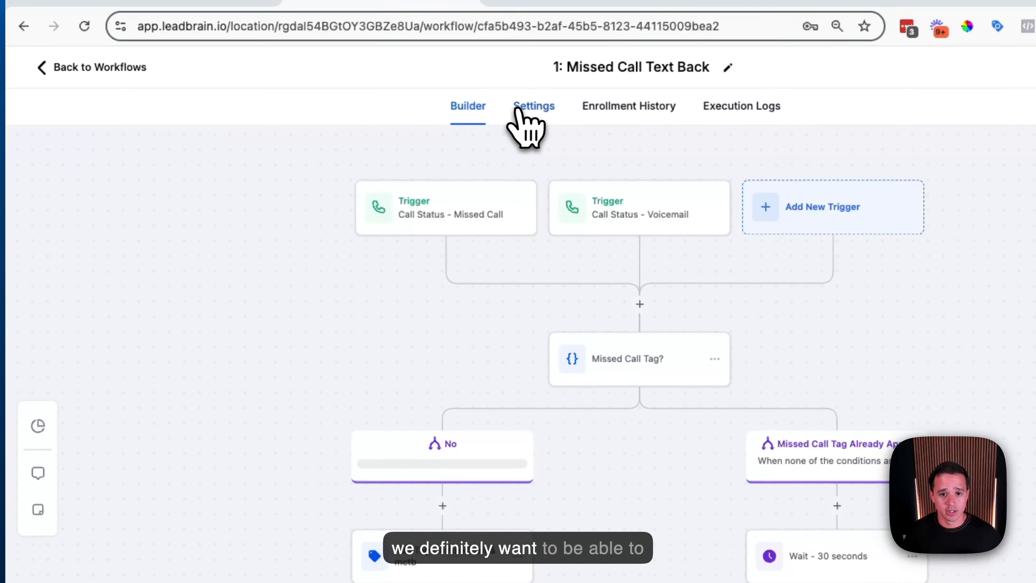
click(517, 110)
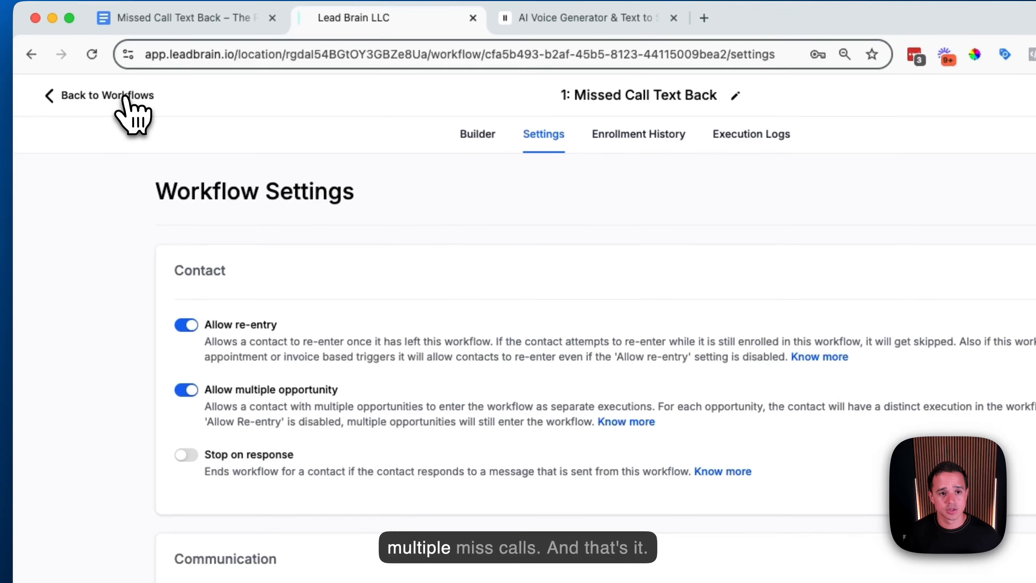
click(130, 94)
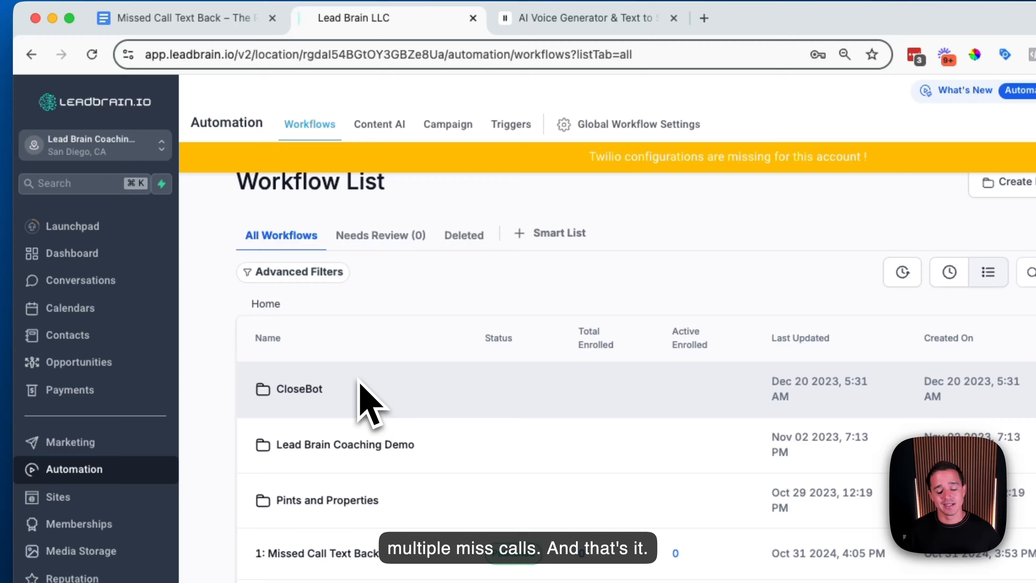